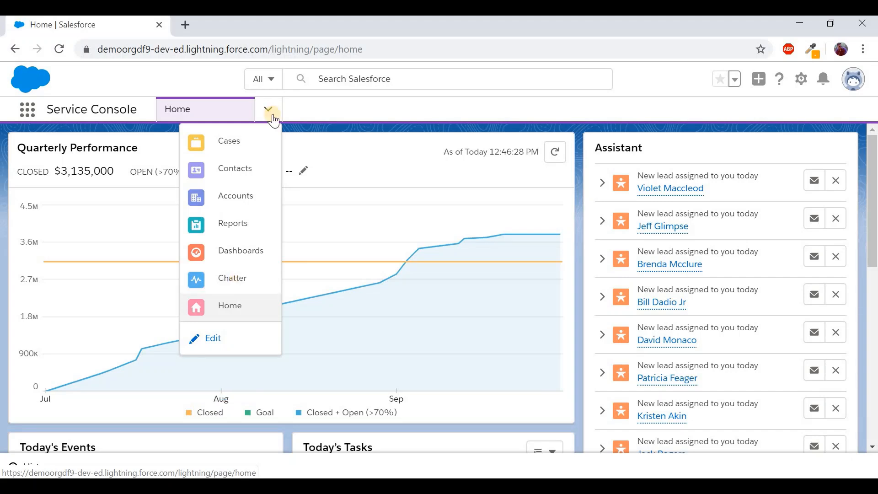
Open the Cases list to show the three New open cases, and glance at the available list views
{"action": "left_click", "coordinate": [243, 138]}
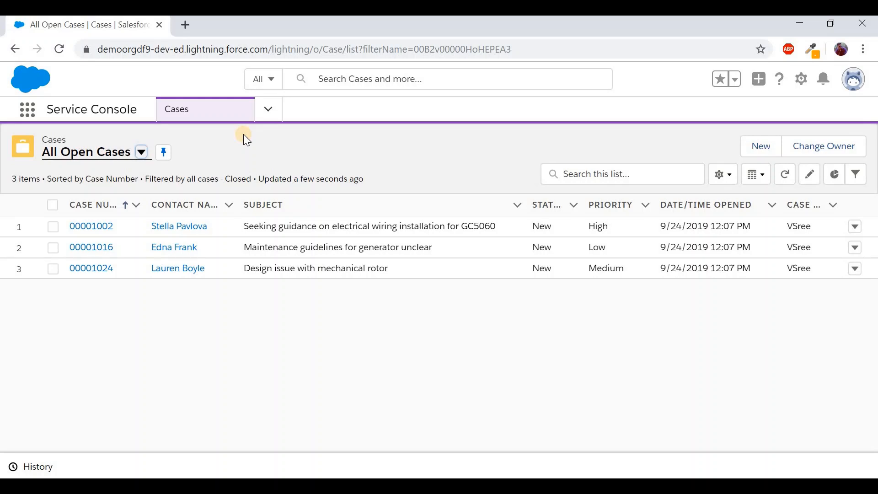
{"action": "left_click", "coordinate": [142, 153]}
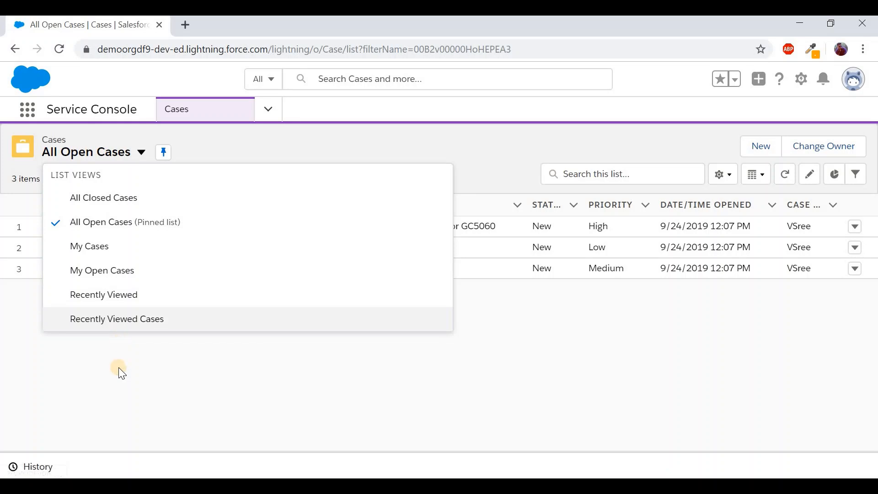
{"action": "key", "text": "Escape"}
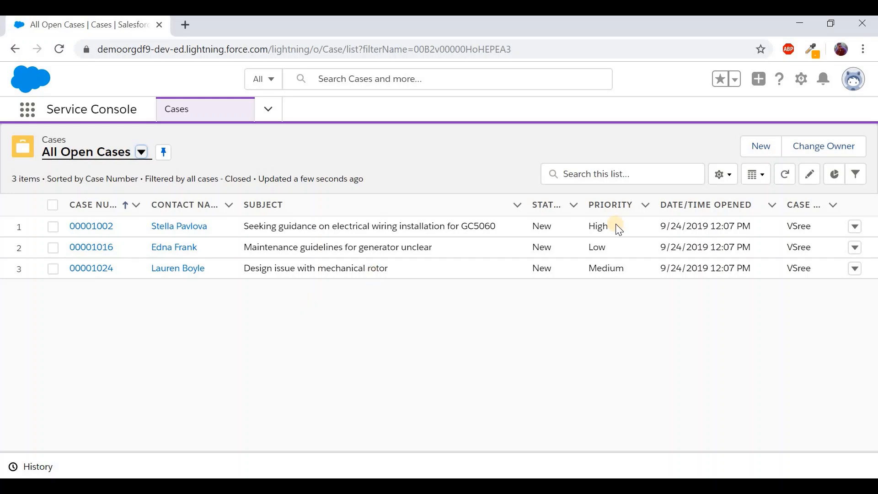
Show cases as a Kanban board, drag 00001002, 00001024 and 00001016 into Working, and open 00001002
{"action": "left_click", "coordinate": [763, 175]}
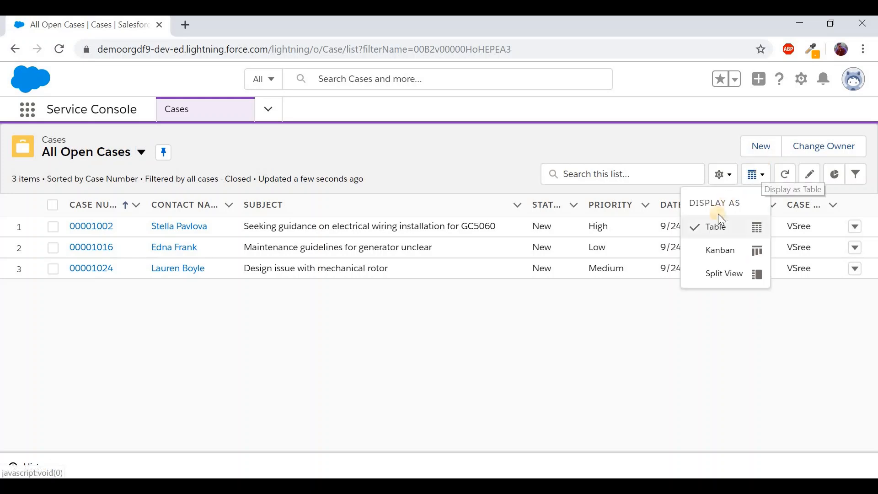
{"action": "left_click", "coordinate": [732, 256]}
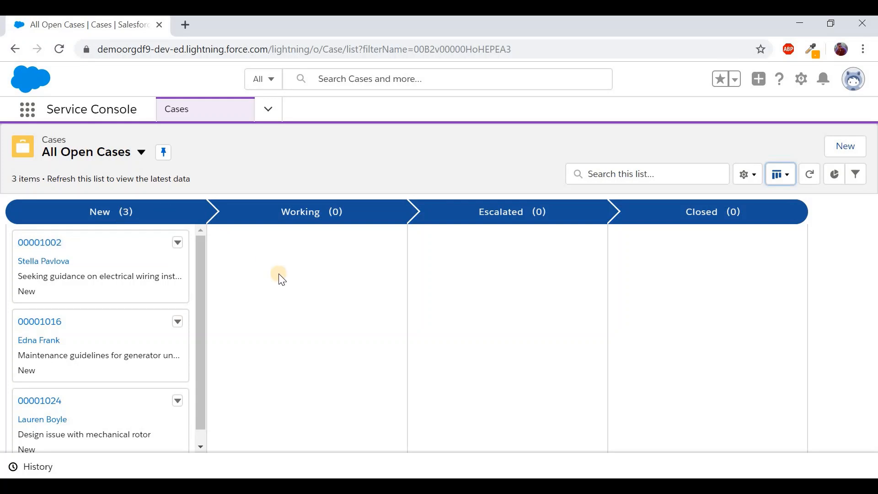
{"action": "left_click_drag", "start_coordinate": [137, 276], "coordinate": [281, 293]}
{"action": "left_click_drag", "start_coordinate": [155, 337], "coordinate": [286, 346]}
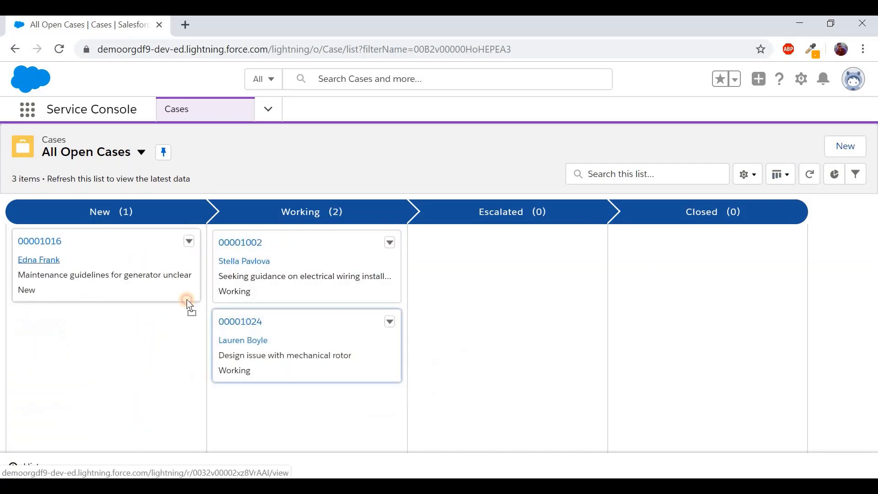
{"action": "left_click_drag", "start_coordinate": [190, 306], "coordinate": [270, 379]}
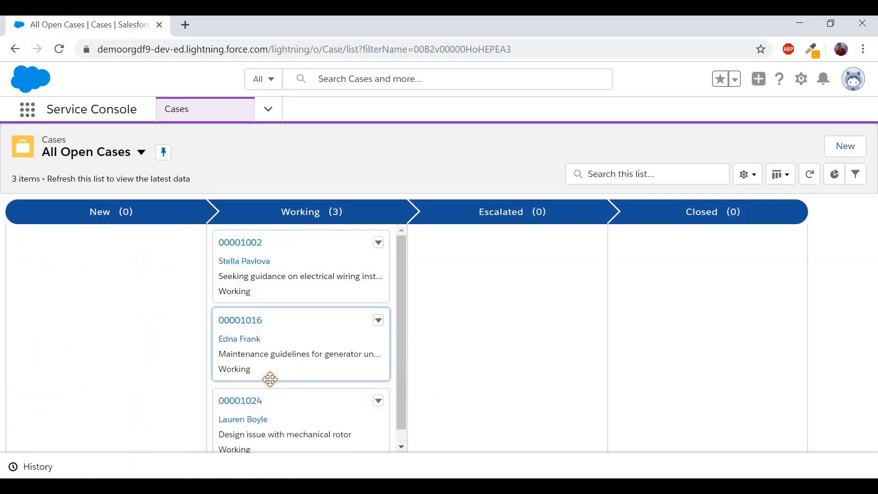
{"action": "left_click", "coordinate": [256, 242]}
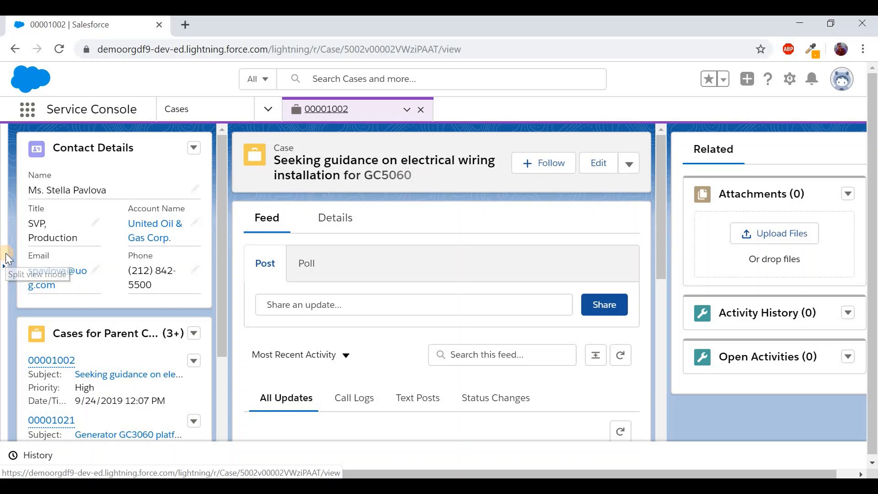
From the split-view case list, open cases 00001016 and 00001024 in their own tabs
{"action": "left_click", "coordinate": [4, 265]}
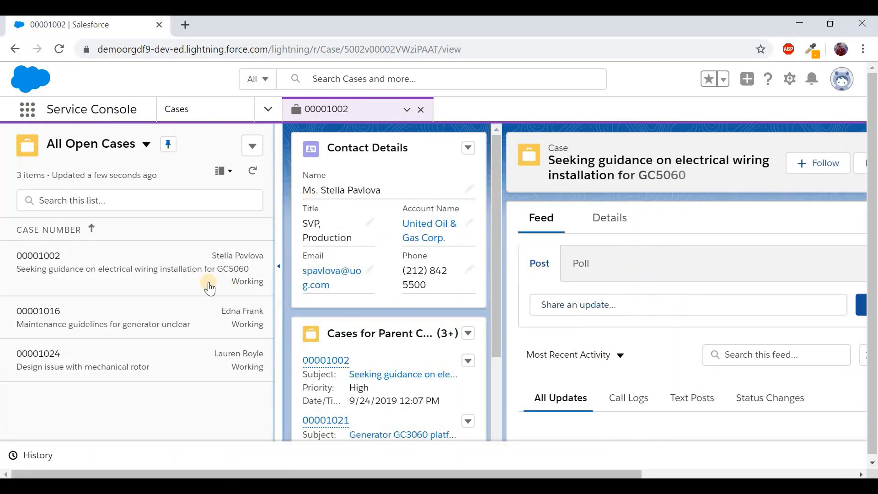
{"action": "left_click", "coordinate": [109, 308]}
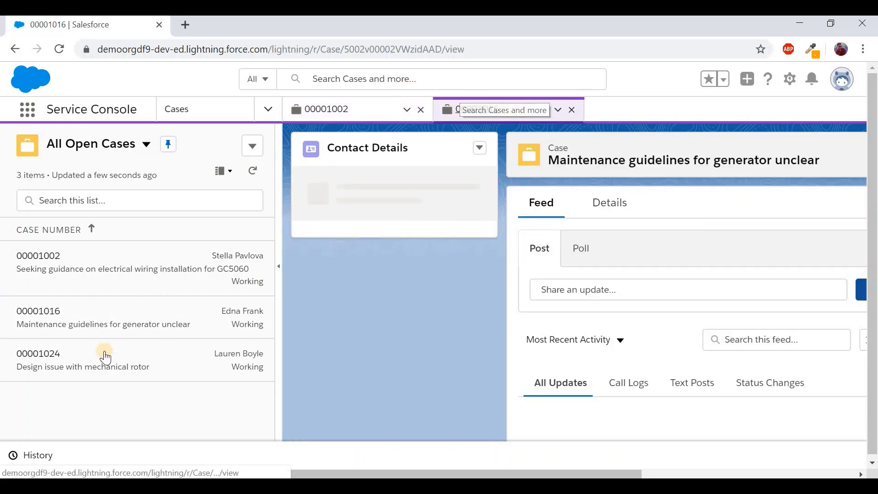
{"action": "left_click", "coordinate": [95, 363]}
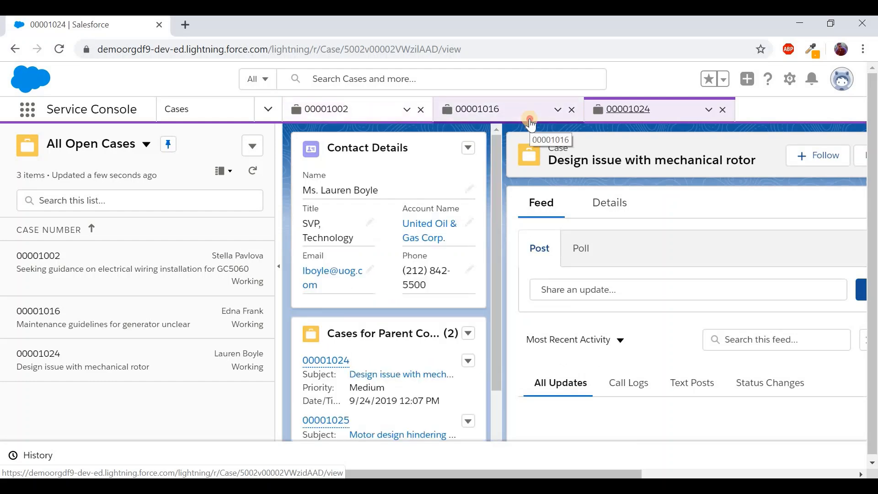
Cycle through the three case tabs, ending on 00001024, and collapse the split view
{"action": "left_click", "coordinate": [529, 118]}
{"action": "left_click", "coordinate": [619, 118]}
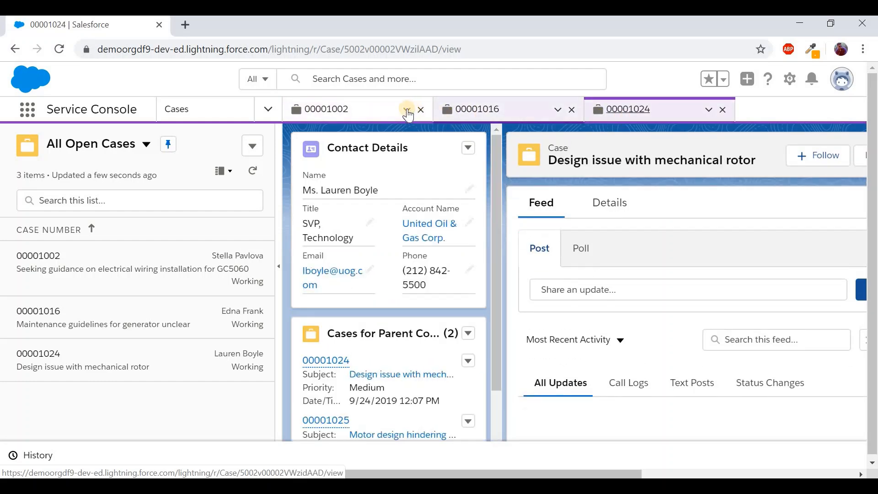
{"action": "left_click", "coordinate": [389, 109]}
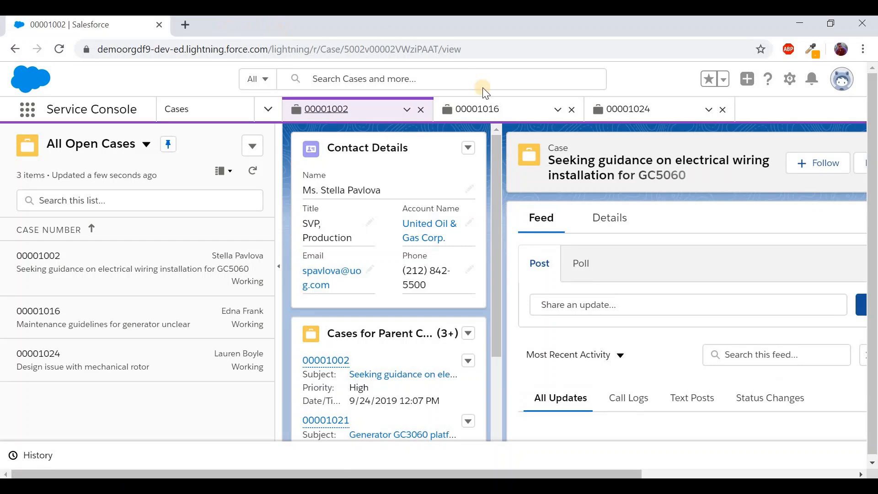
{"action": "left_click", "coordinate": [528, 110]}
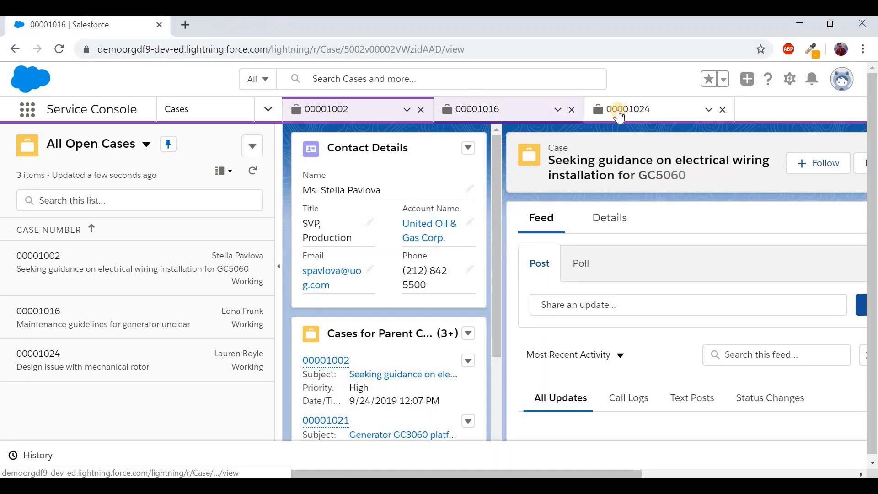
{"action": "left_click", "coordinate": [665, 119]}
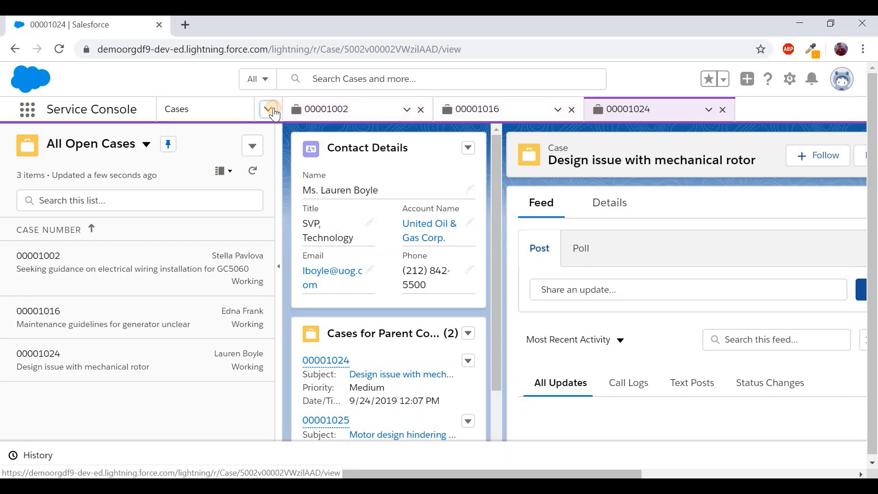
{"action": "left_click", "coordinate": [273, 114]}
{"action": "left_click", "coordinate": [541, 133]}
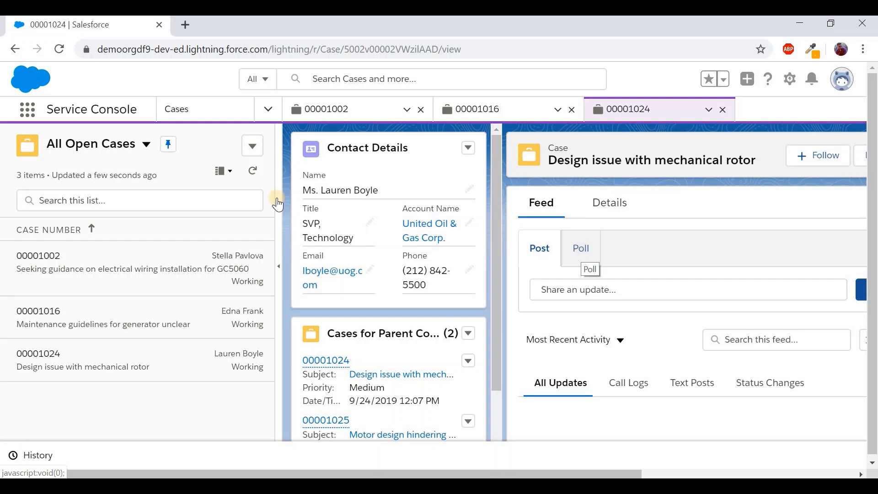
{"action": "left_click", "coordinate": [281, 267]}
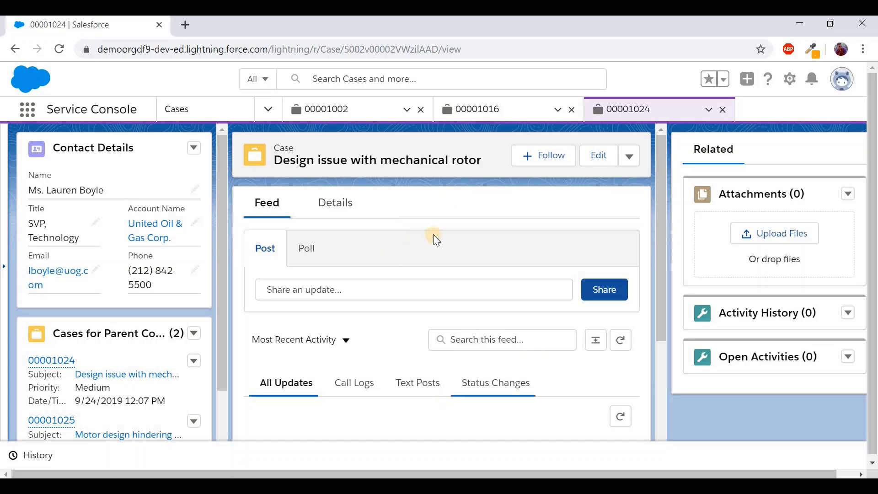
Review case 00001024's detail fields: Working status, Medium priority, Web origin
{"action": "left_click", "coordinate": [328, 210]}
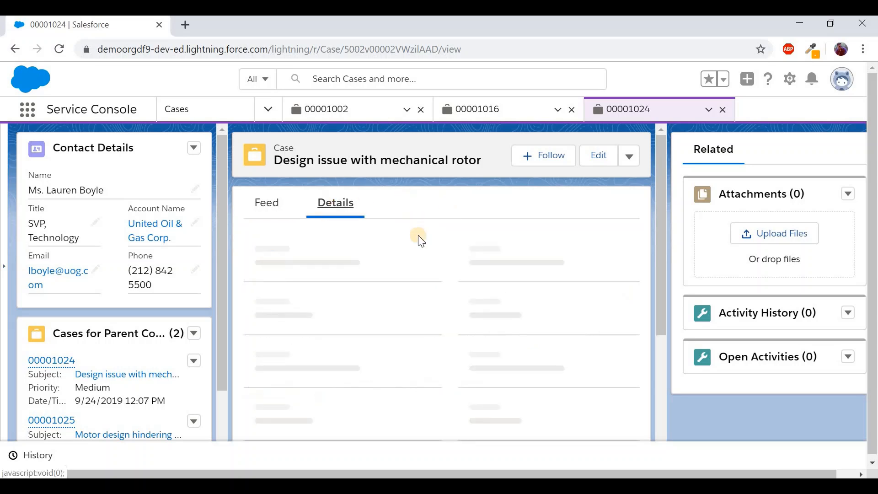
{"action": "scroll", "coordinate": [416, 338], "scroll_direction": "down", "scroll_amount": 7}
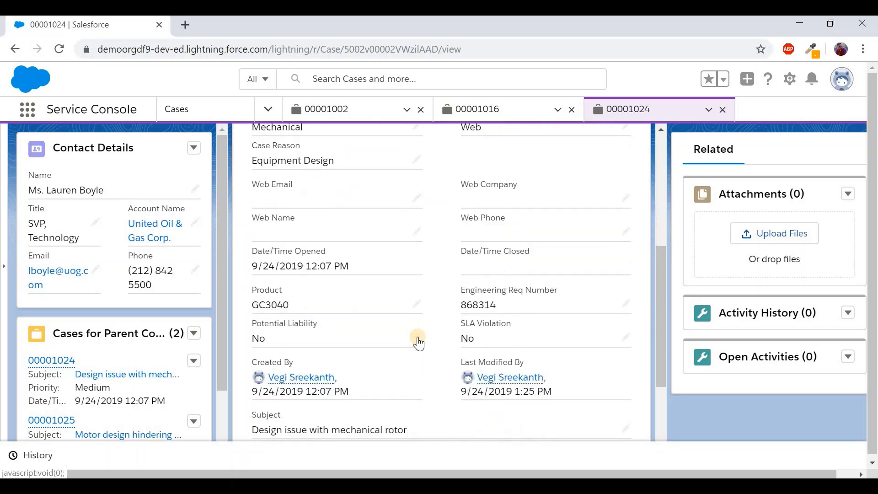
{"action": "scroll", "coordinate": [416, 337], "scroll_direction": "up", "scroll_amount": 7}
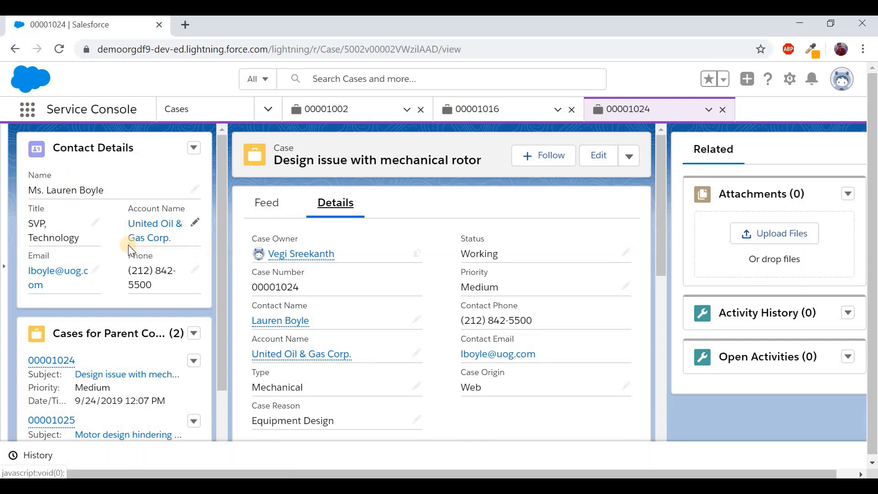
{"action": "scroll", "coordinate": [130, 245], "scroll_direction": "down", "scroll_amount": 2}
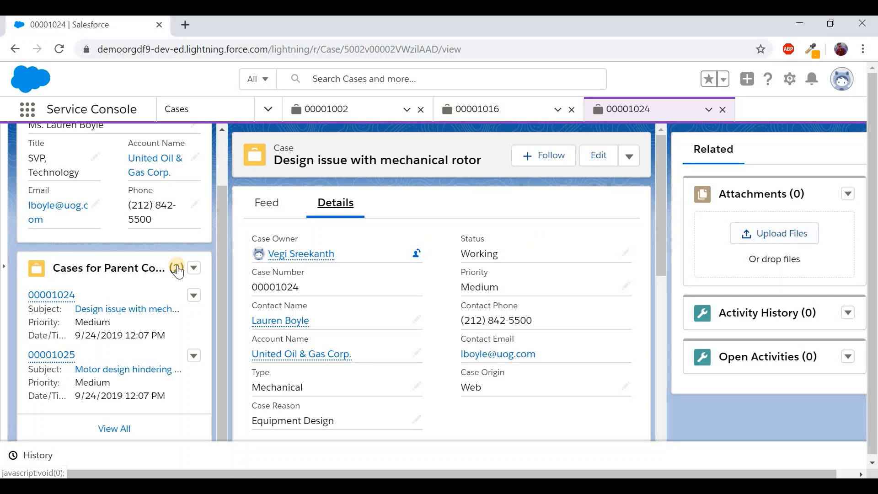
{"action": "scroll", "coordinate": [125, 248], "scroll_direction": "up", "scroll_amount": 2}
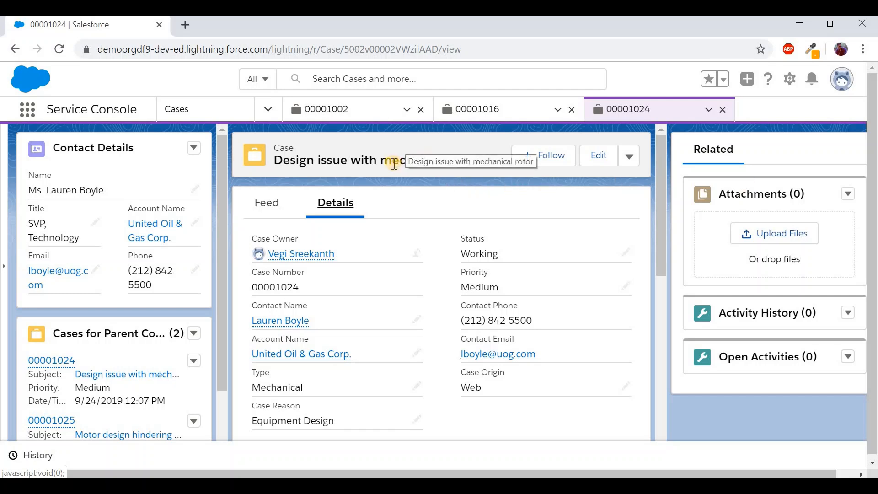
{"action": "left_click_drag", "start_coordinate": [452, 169], "coordinate": [350, 164]}
{"action": "left_click", "coordinate": [422, 196]}
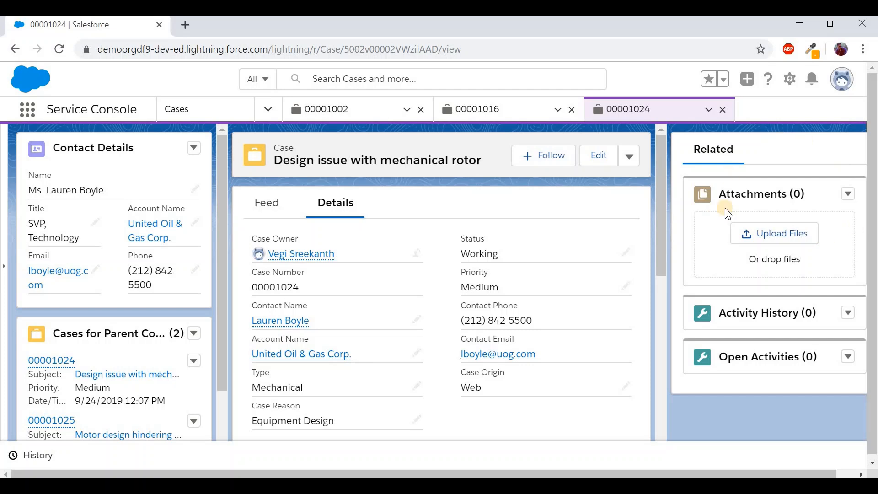
From case 00001002, open related case 00001022 and the United Oil & Gas Corp. account as subtabs
{"action": "left_click", "coordinate": [357, 105]}
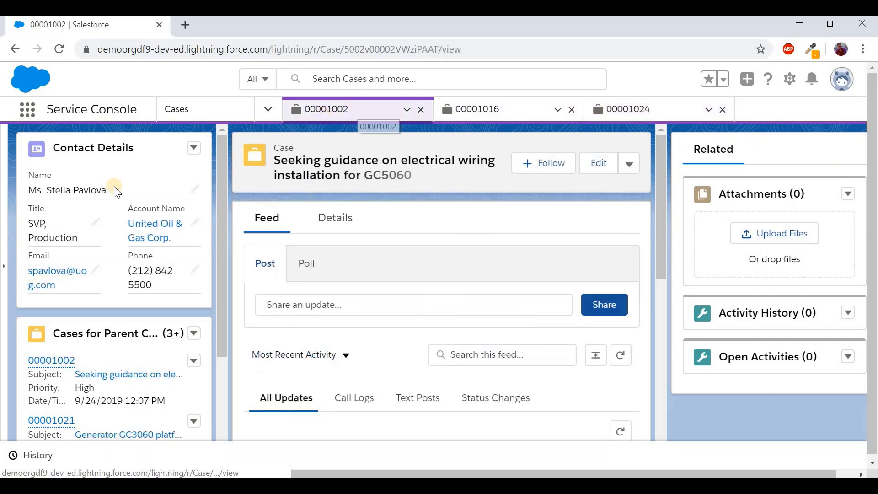
{"action": "scroll", "coordinate": [141, 283], "scroll_direction": "down", "scroll_amount": 3}
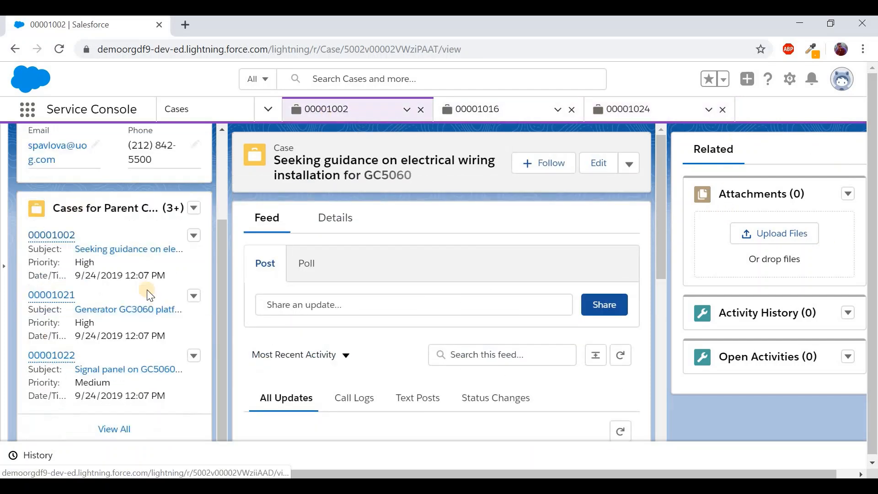
{"action": "left_click", "coordinate": [123, 370]}
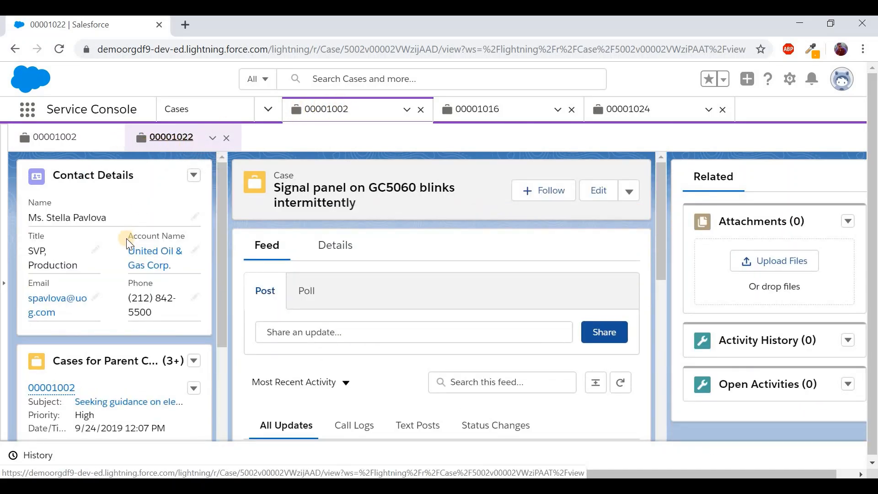
{"action": "left_click", "coordinate": [136, 256]}
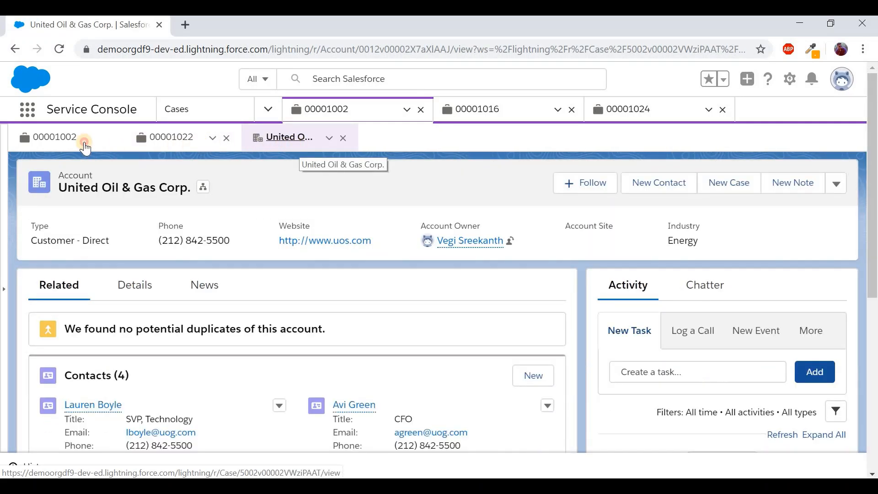
Switch among the subtabs and case workspaces, ending back on case 00001002
{"action": "left_click", "coordinate": [86, 147]}
{"action": "left_click", "coordinate": [194, 143]}
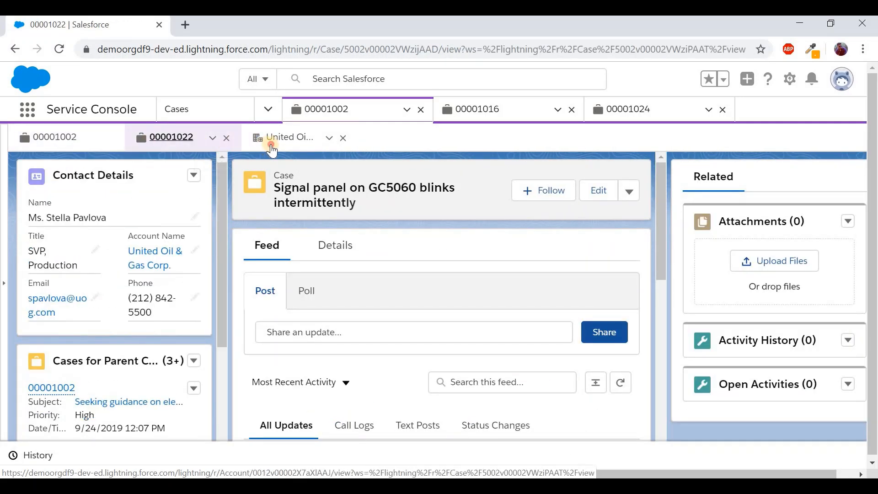
{"action": "left_click", "coordinate": [270, 142]}
{"action": "left_click", "coordinate": [493, 110]}
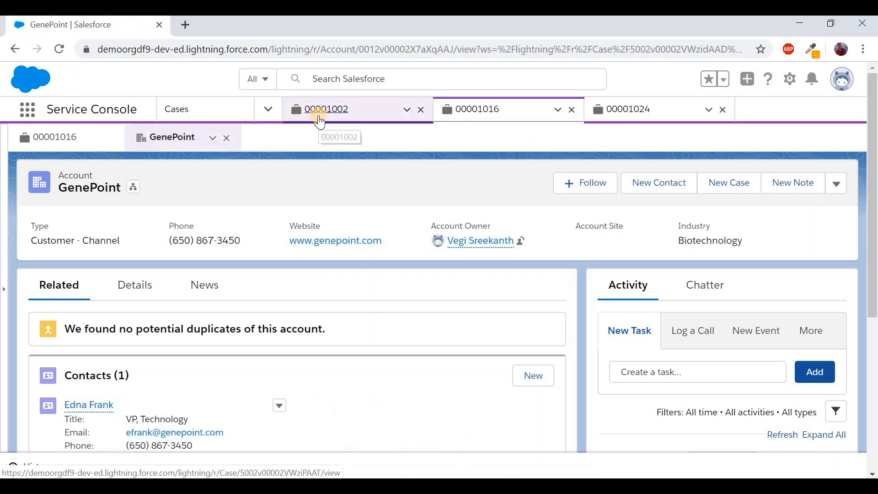
{"action": "left_click", "coordinate": [318, 118]}
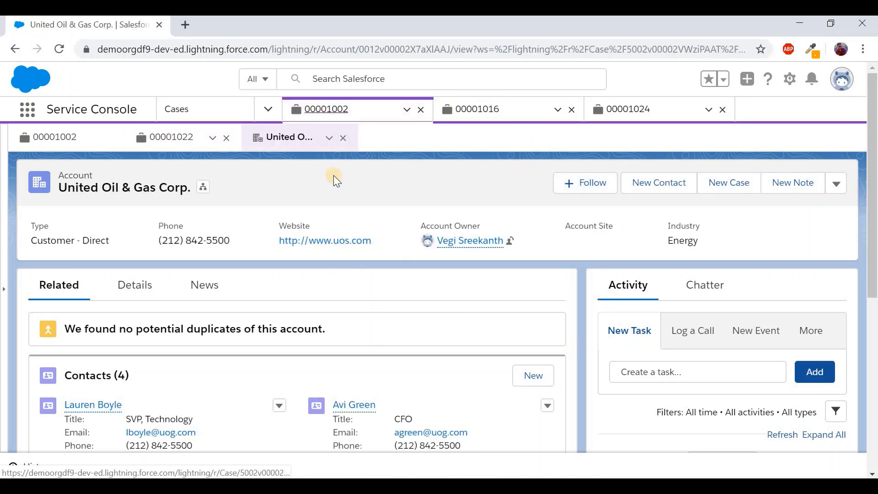
{"action": "left_click", "coordinate": [73, 138]}
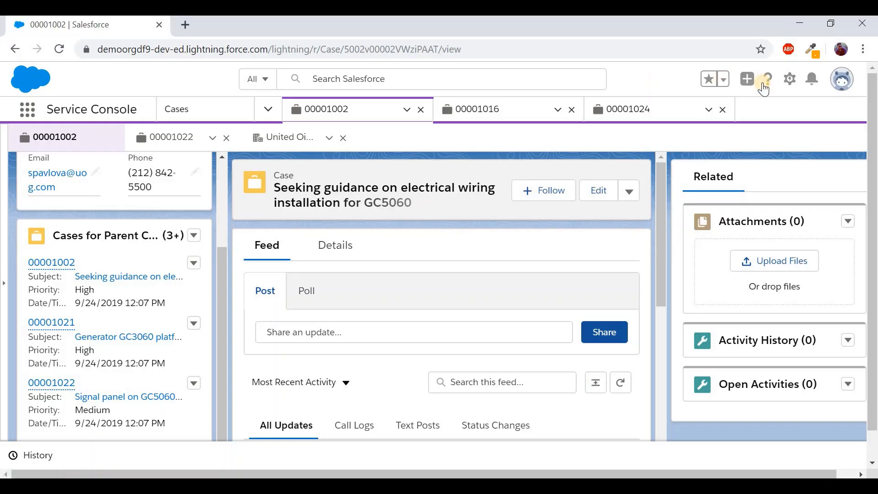
Open Service Setup from the gear menu and reach Case Assignment Rules through Quick Find
{"action": "left_click", "coordinate": [790, 84]}
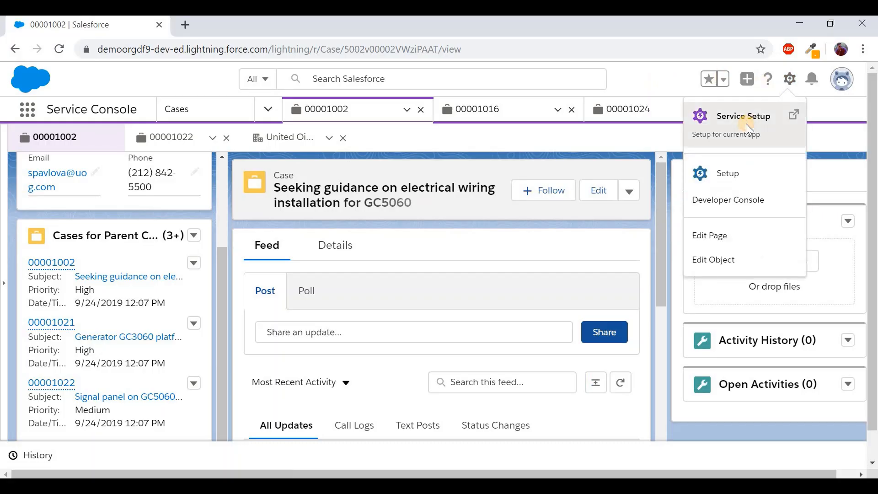
{"action": "left_click", "coordinate": [745, 123]}
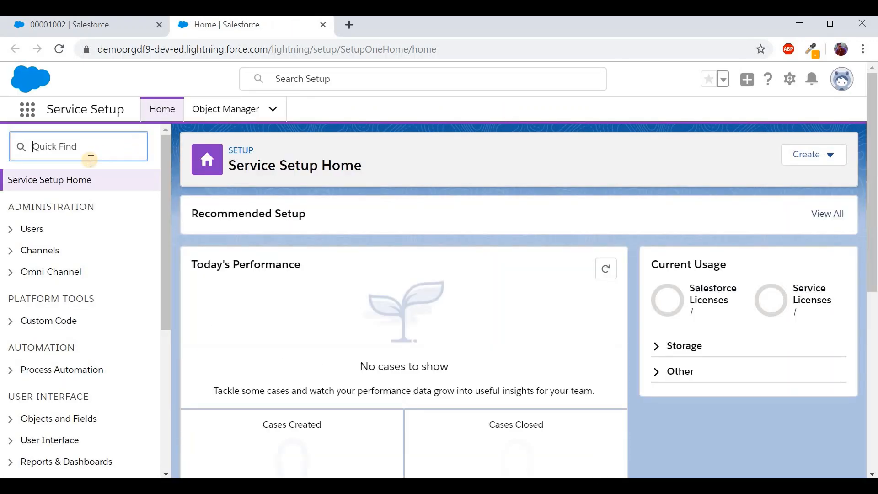
{"action": "left_click", "coordinate": [97, 154]}
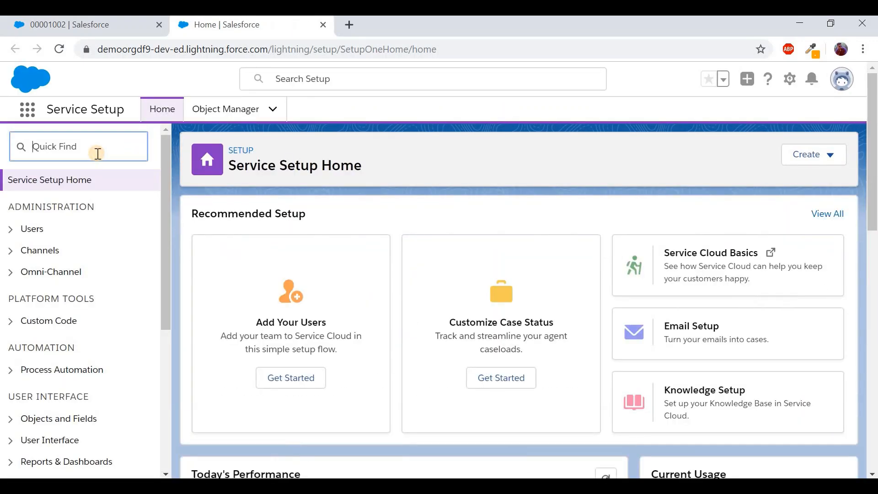
{"action": "type", "text": "assin"}
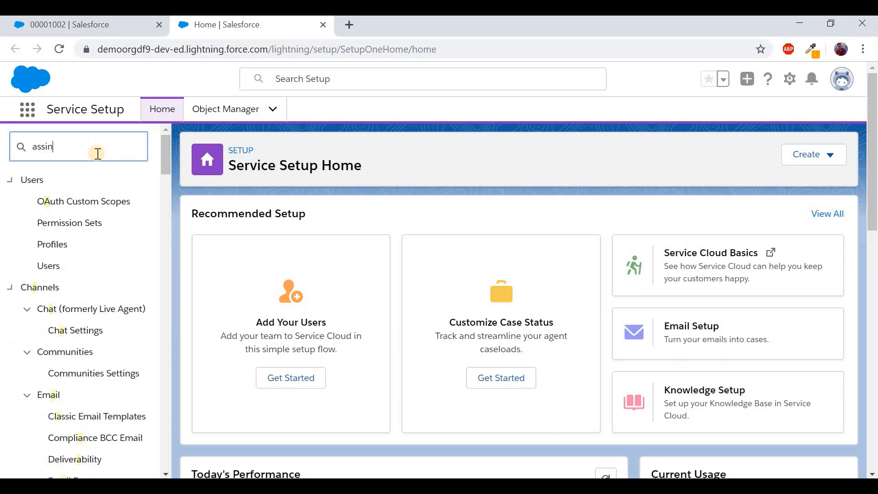
{"action": "key", "text": "BackSpace"}
{"action": "type", "text": "gn"}
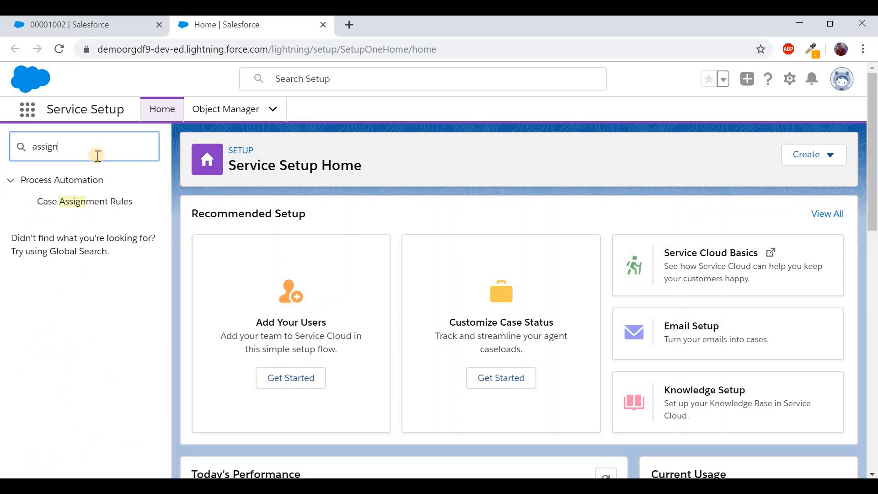
{"action": "left_click", "coordinate": [84, 201]}
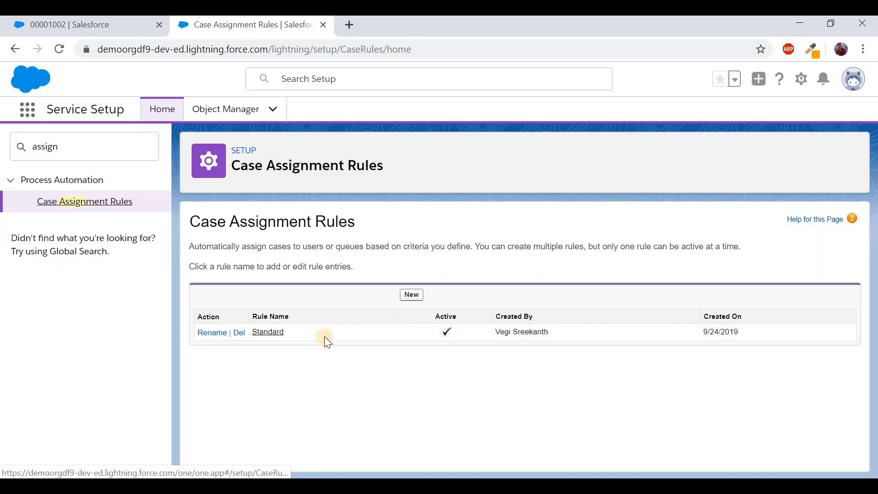
Create and save an active case assignment rule named 'Demo Rule', then view its details
{"action": "left_click", "coordinate": [410, 295]}
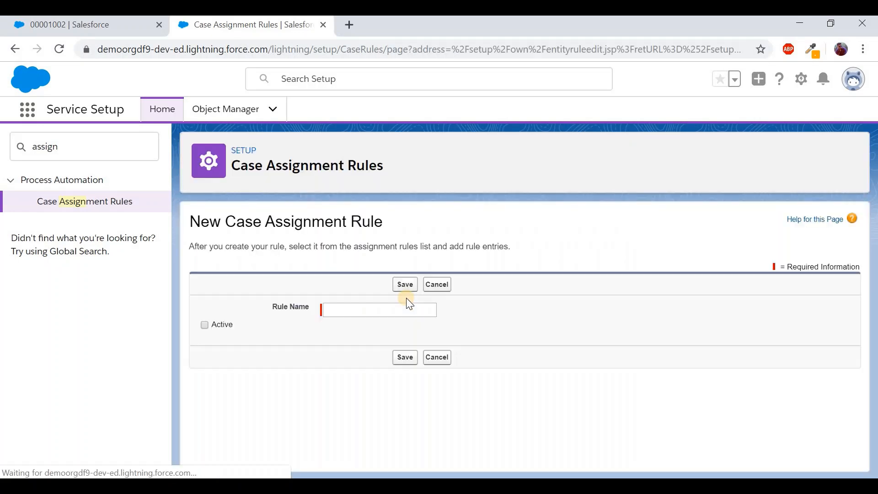
{"action": "left_click", "coordinate": [385, 310]}
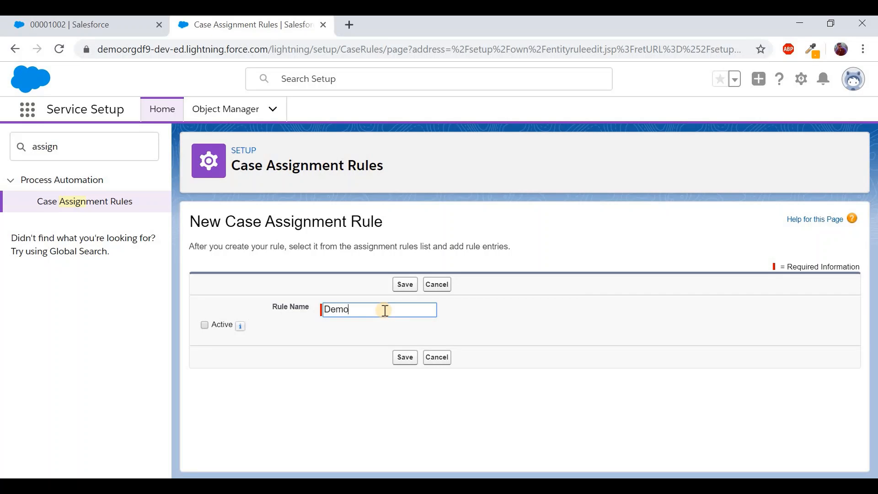
{"action": "left_click", "coordinate": [223, 324]}
{"action": "left_click", "coordinate": [205, 325]}
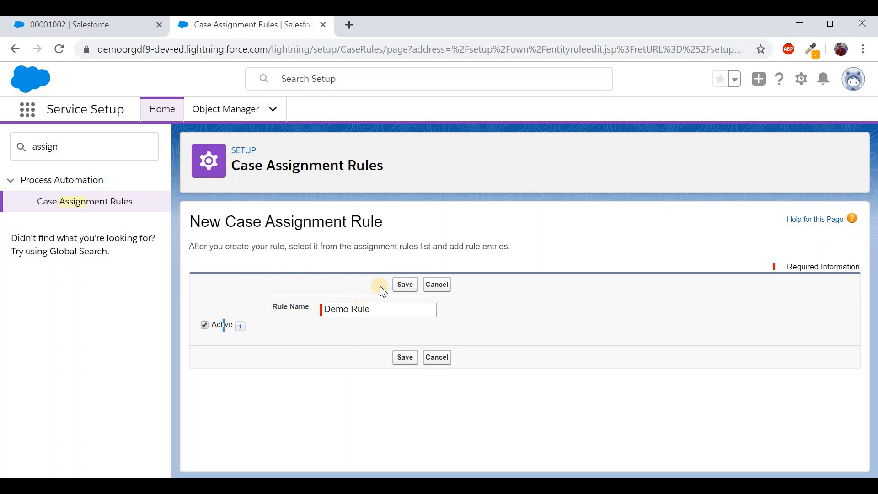
{"action": "left_click", "coordinate": [404, 285]}
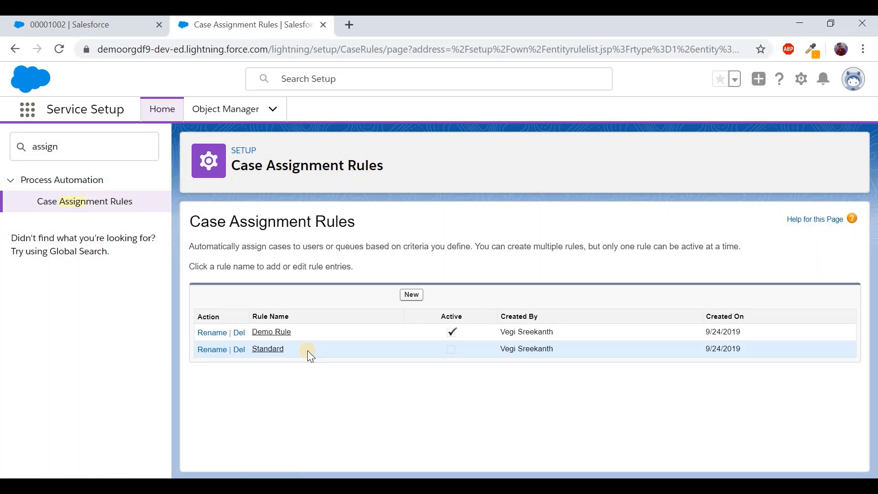
{"action": "left_click", "coordinate": [283, 334]}
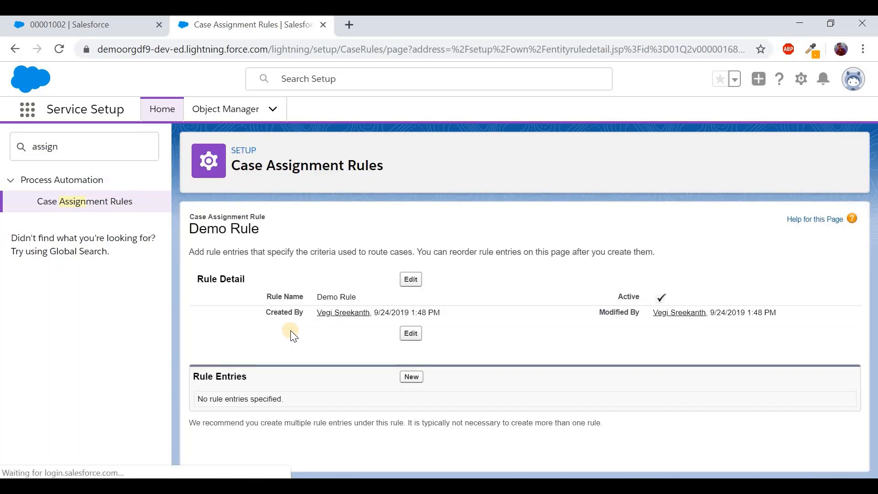
Add a Demo Rule entry with sort order 1 and criterion Case: Subject contains 'Hardware'
{"action": "left_click", "coordinate": [404, 376]}
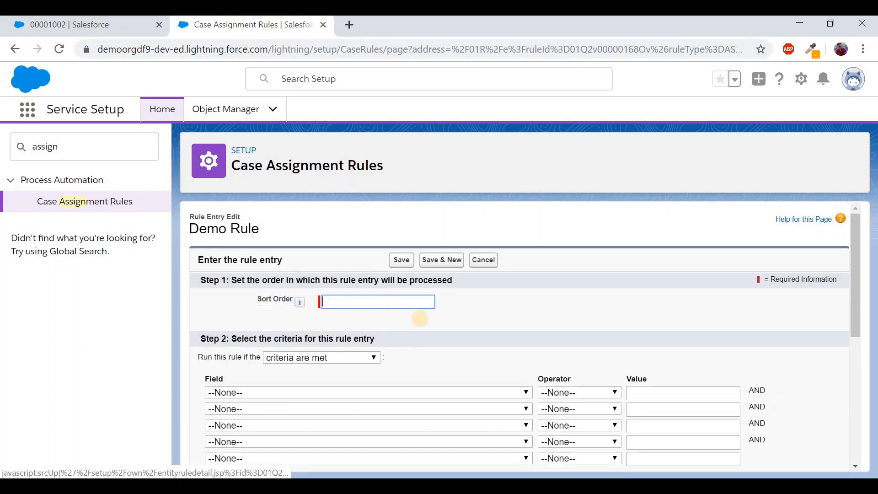
{"action": "type", "text": "1"}
{"action": "scroll", "coordinate": [503, 318], "scroll_direction": "down", "scroll_amount": 2}
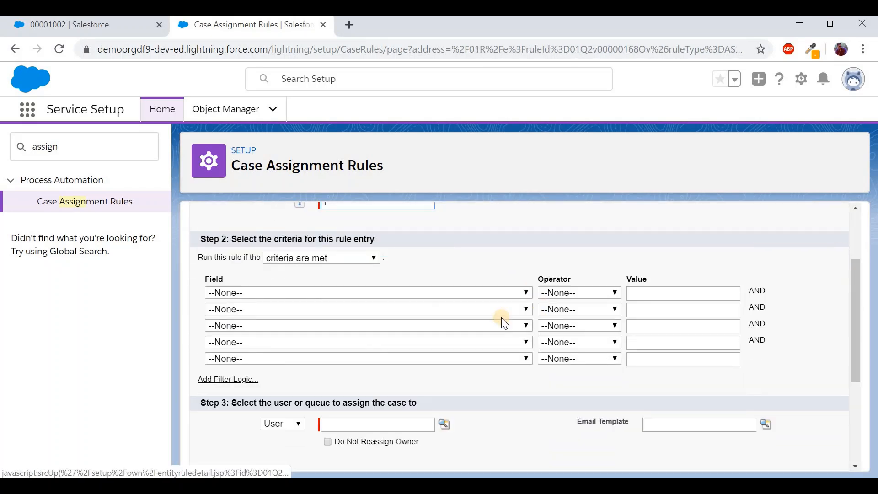
{"action": "left_click", "coordinate": [499, 296]}
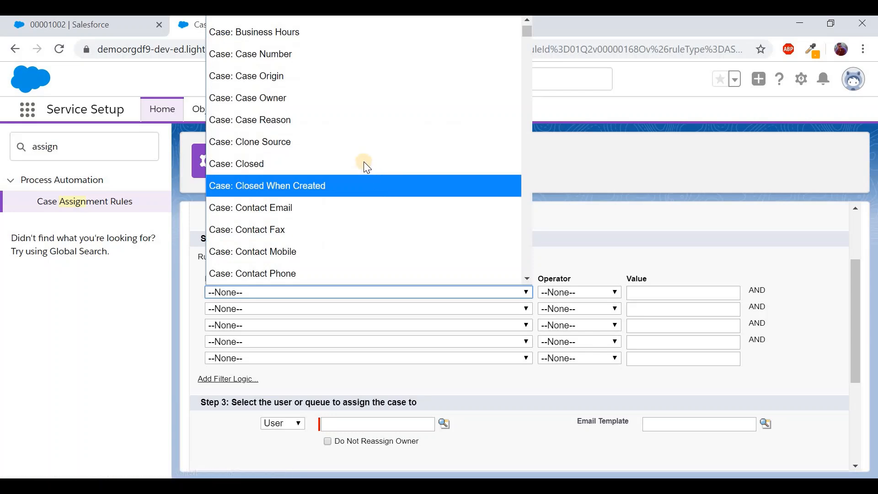
{"action": "scroll", "coordinate": [343, 248], "scroll_direction": "down", "scroll_amount": 3}
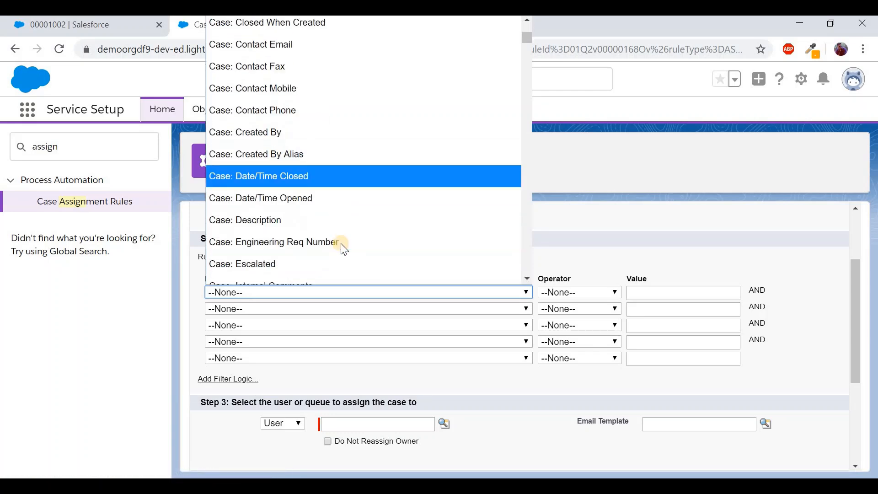
{"action": "scroll", "coordinate": [341, 243], "scroll_direction": "down", "scroll_amount": 4}
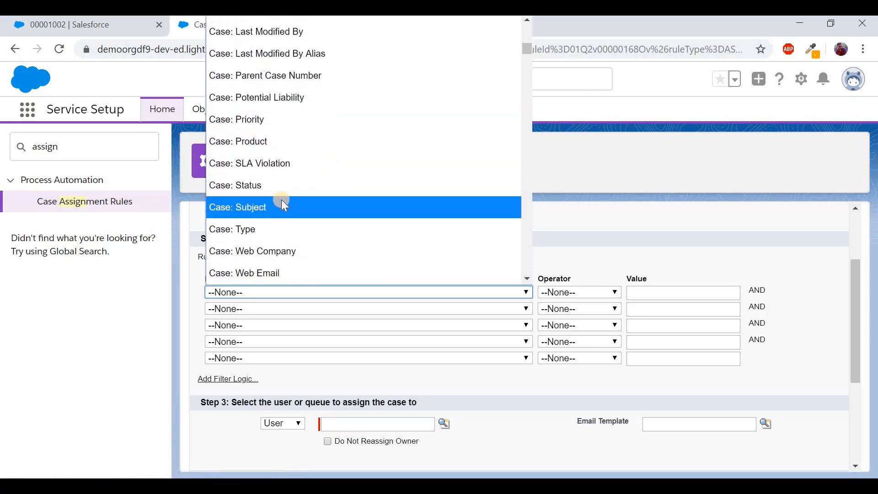
{"action": "left_click", "coordinate": [281, 201]}
{"action": "left_click", "coordinate": [611, 292]}
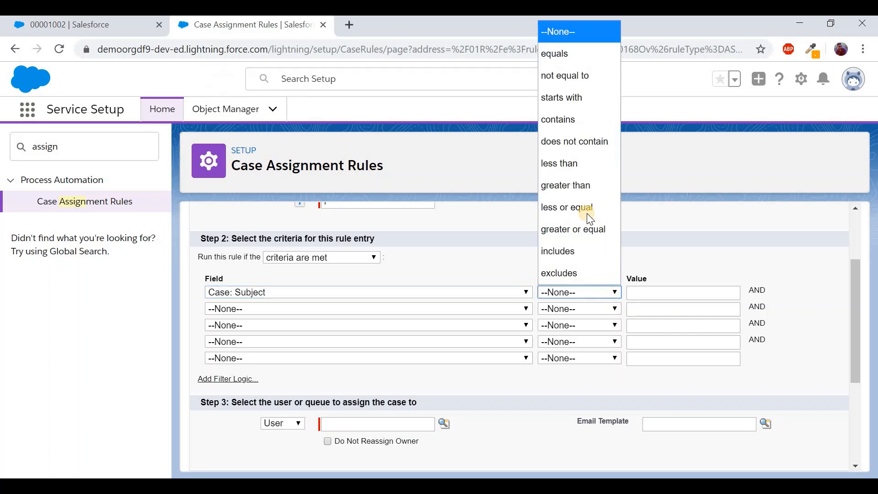
{"action": "left_click", "coordinate": [569, 120]}
{"action": "left_click", "coordinate": [657, 288]}
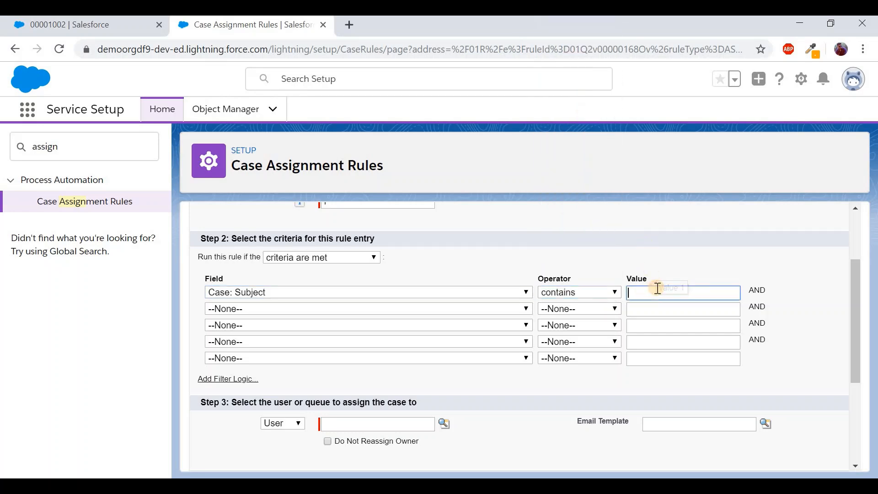
{"action": "type", "text": "Hardware"}
{"action": "scroll", "coordinate": [411, 320], "scroll_direction": "down", "scroll_amount": 3}
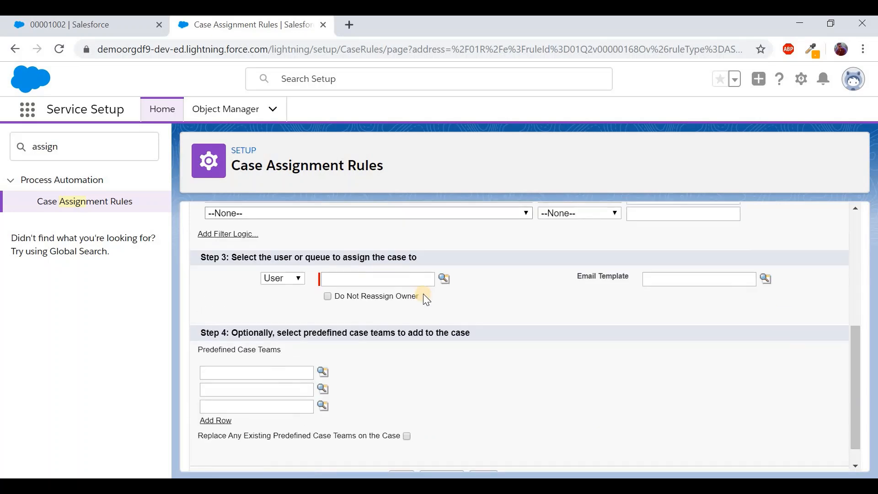
Assign matching cases to a user picked through the User lookup
{"action": "left_click", "coordinate": [445, 274]}
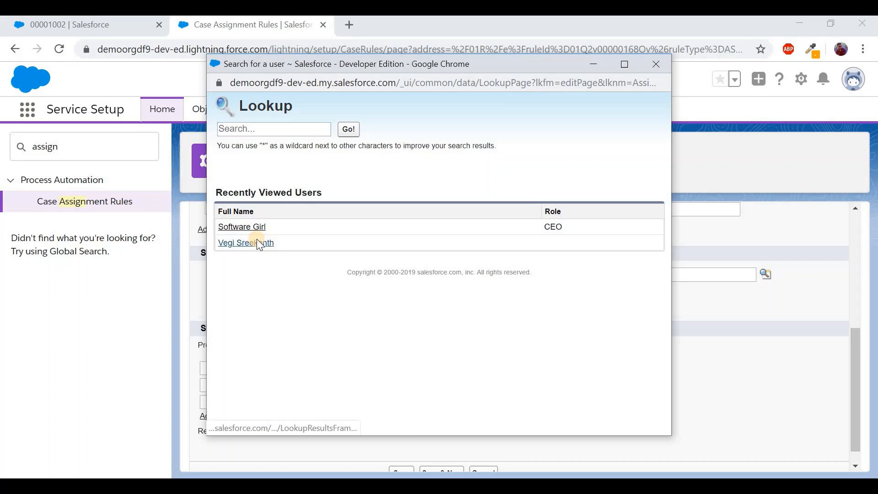
{"action": "left_click", "coordinate": [259, 243]}
{"action": "scroll", "coordinate": [540, 342], "scroll_direction": "up", "scroll_amount": 2}
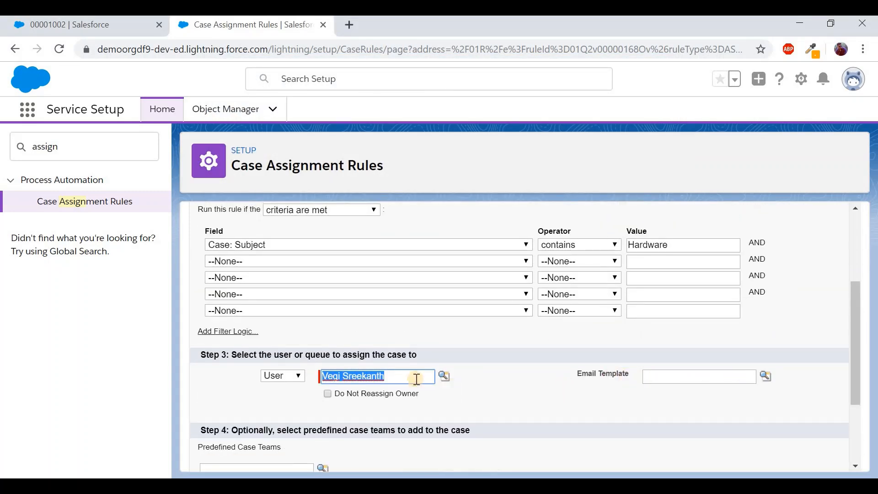
Choose Support: Case Assignment Notification as the entry's notification email template
{"action": "left_click", "coordinate": [770, 382]}
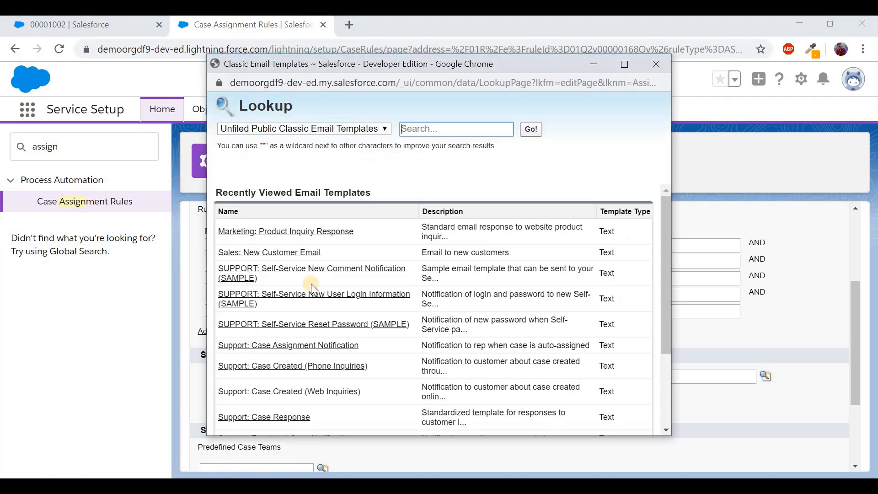
{"action": "scroll", "coordinate": [366, 356], "scroll_direction": "down", "scroll_amount": 2}
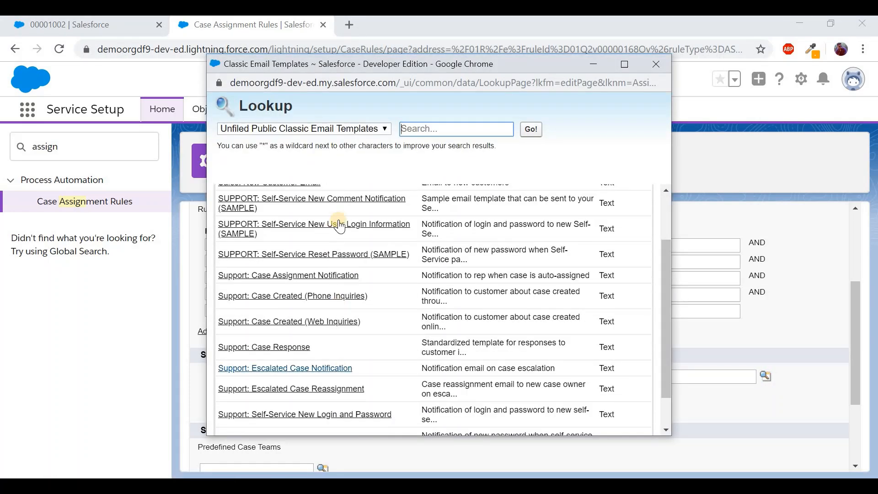
{"action": "left_click", "coordinate": [310, 276]}
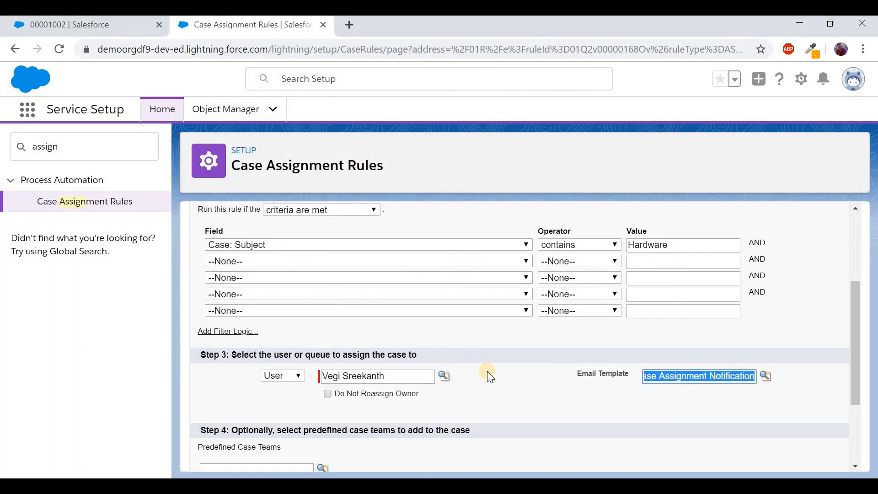
{"action": "scroll", "coordinate": [487, 372], "scroll_direction": "down", "scroll_amount": 1}
{"action": "scroll", "coordinate": [487, 372], "scroll_direction": "up", "scroll_amount": 2}
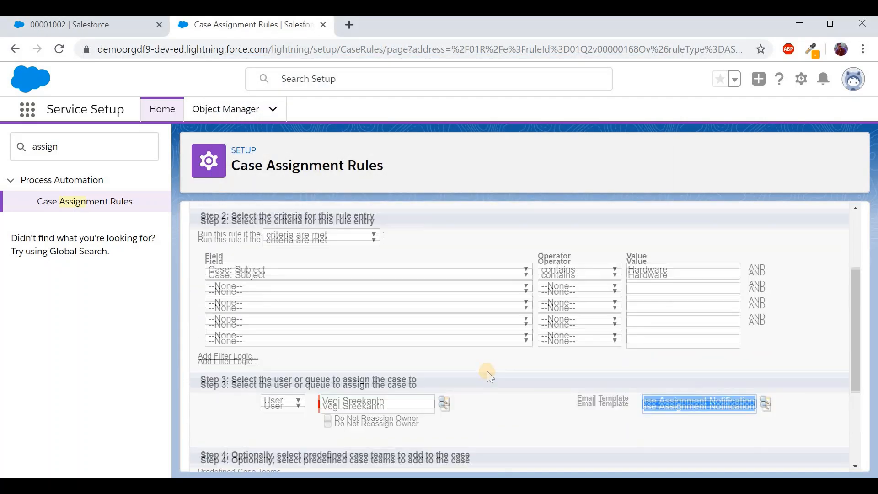
{"action": "scroll", "coordinate": [487, 372], "scroll_direction": "up", "scroll_amount": 2}
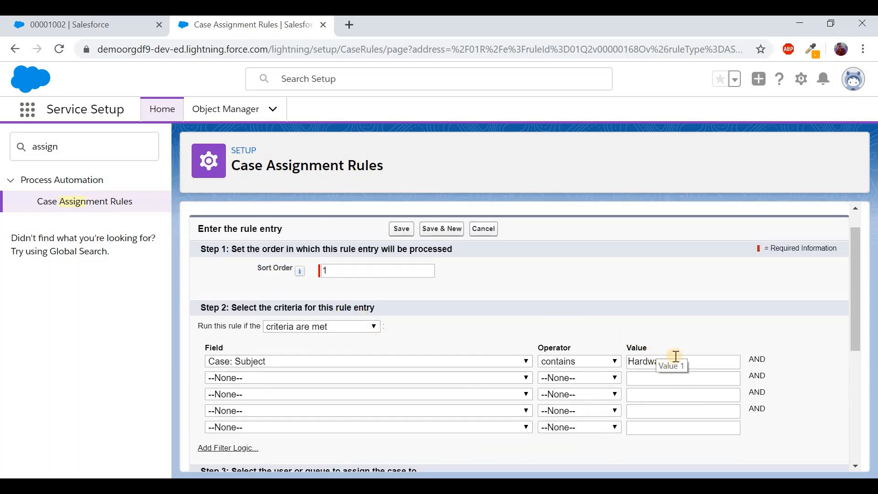
{"action": "scroll", "coordinate": [675, 355], "scroll_direction": "down", "scroll_amount": 2}
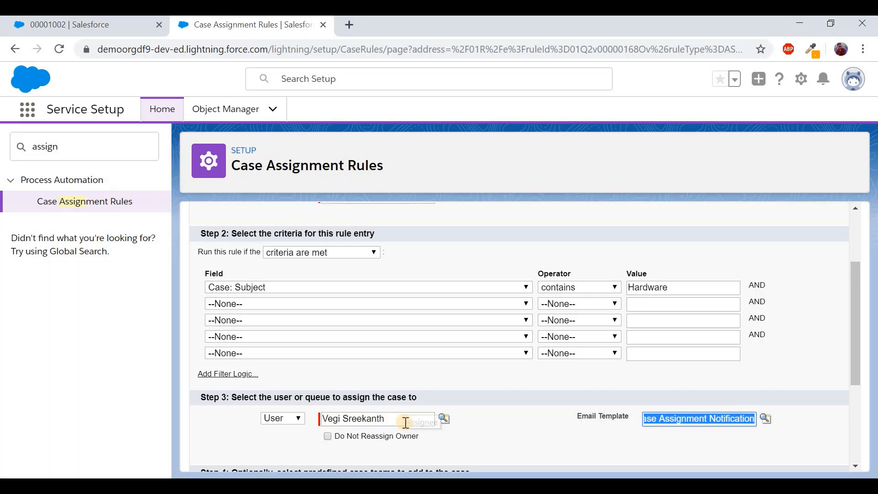
{"action": "scroll", "coordinate": [527, 352], "scroll_direction": "up", "scroll_amount": 3}
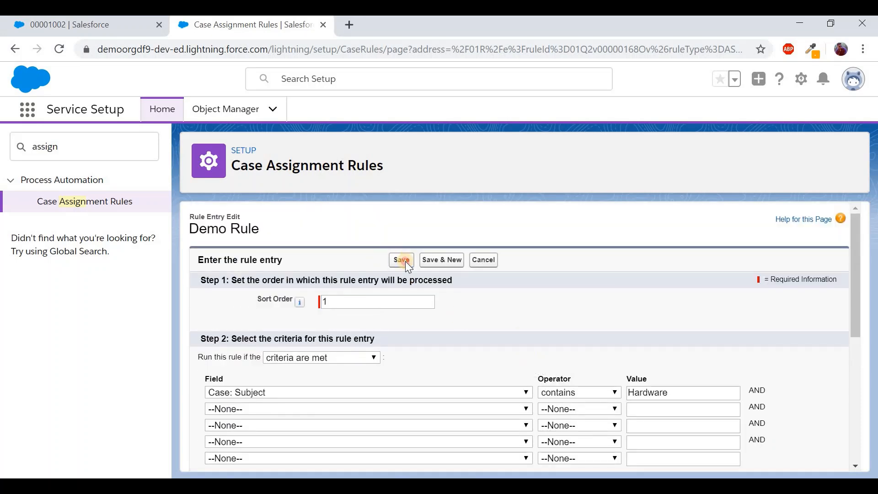
Save the Hardware rule entry and begin another new Demo Rule entry
{"action": "left_click", "coordinate": [401, 260]}
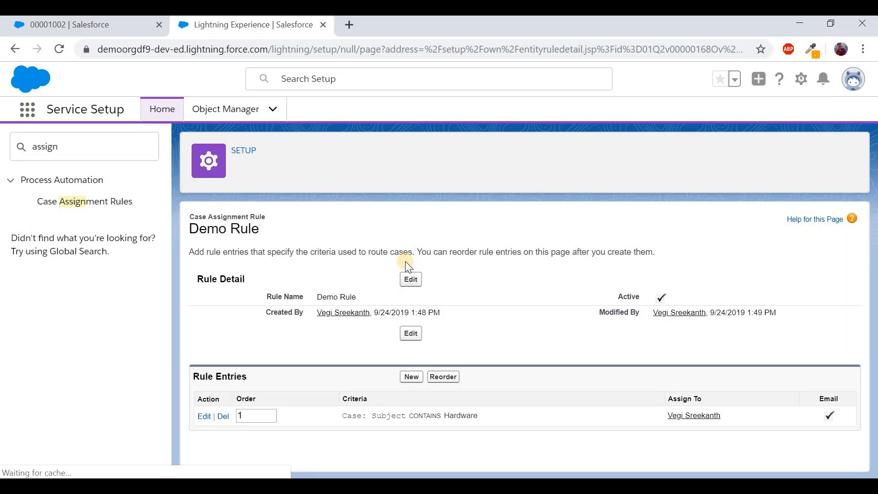
{"action": "left_click", "coordinate": [406, 383]}
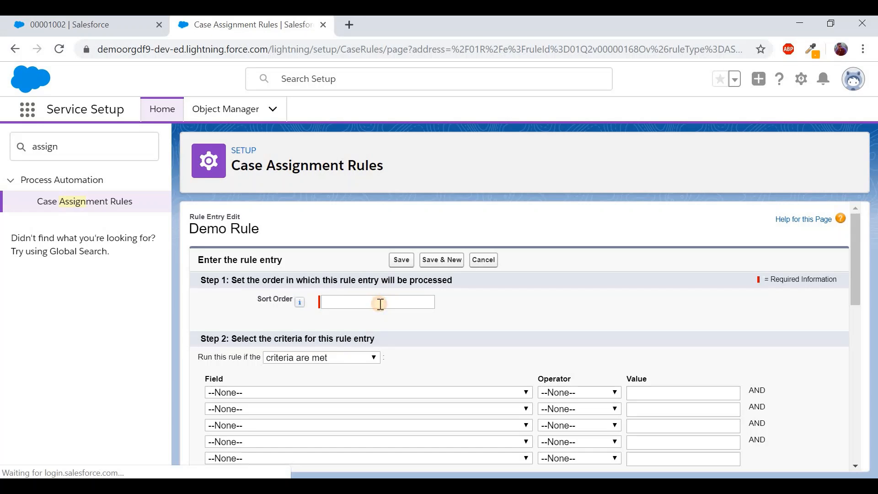
Give the new rule entry sort order 2 and the criterion Case: Subject contains Software
{"action": "left_click", "coordinate": [380, 304]}
{"action": "type", "text": "2"}
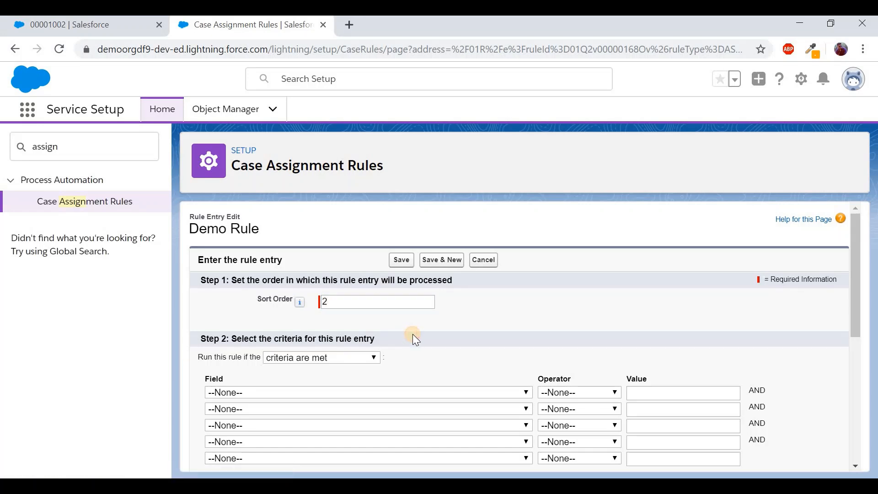
{"action": "scroll", "coordinate": [412, 333], "scroll_direction": "down", "scroll_amount": 1}
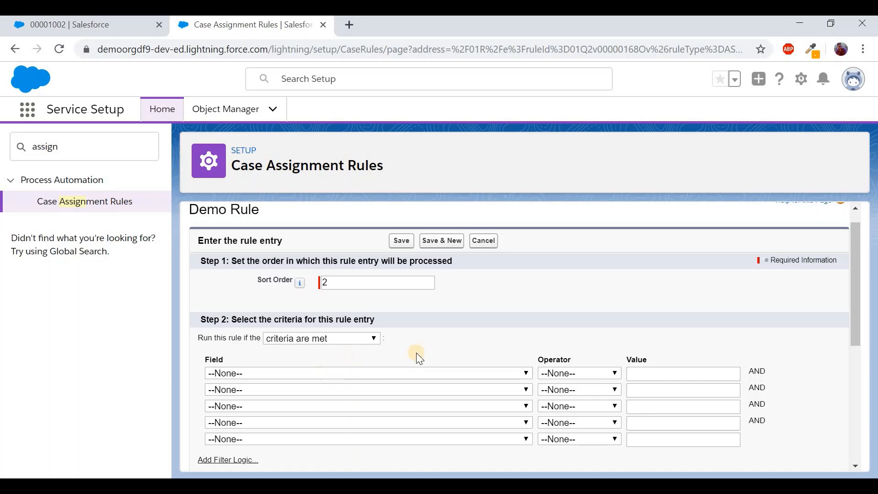
{"action": "left_click", "coordinate": [393, 373]}
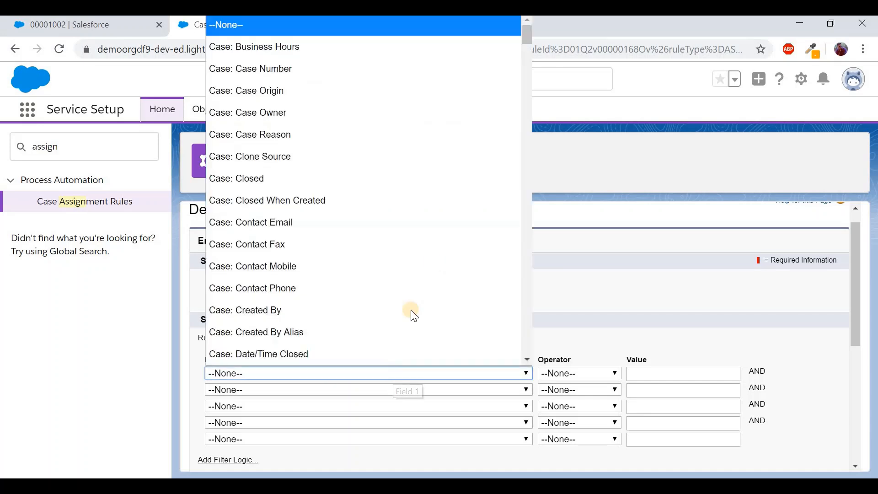
{"action": "scroll", "coordinate": [434, 260], "scroll_direction": "down", "scroll_amount": 20}
{"action": "scroll", "coordinate": [435, 263], "scroll_direction": "up", "scroll_amount": 20}
{"action": "left_click", "coordinate": [297, 316]}
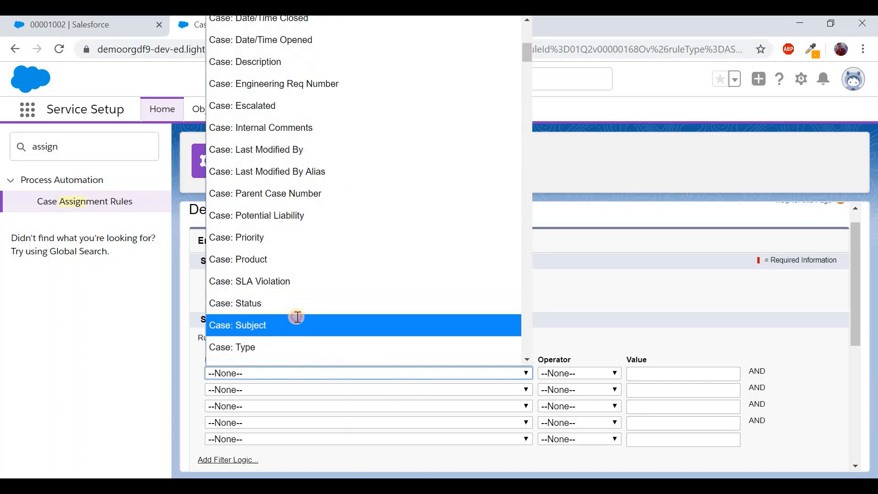
{"action": "left_click", "coordinate": [593, 372]}
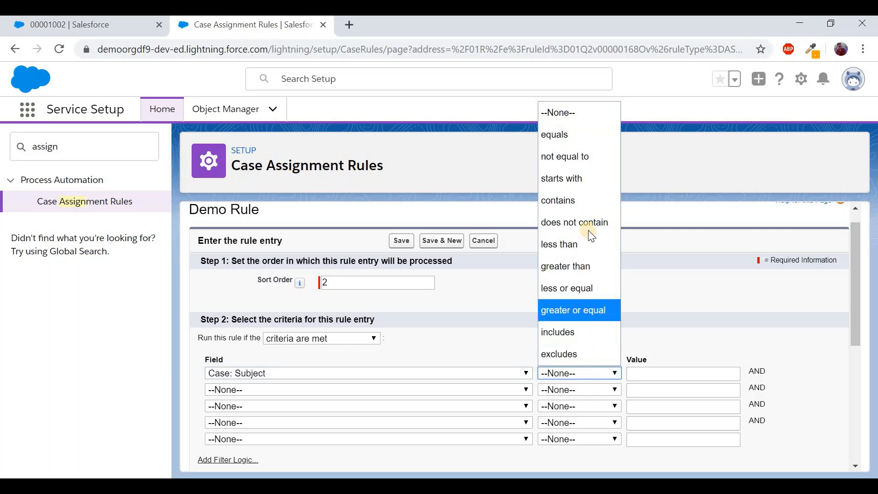
{"action": "left_click", "coordinate": [575, 196]}
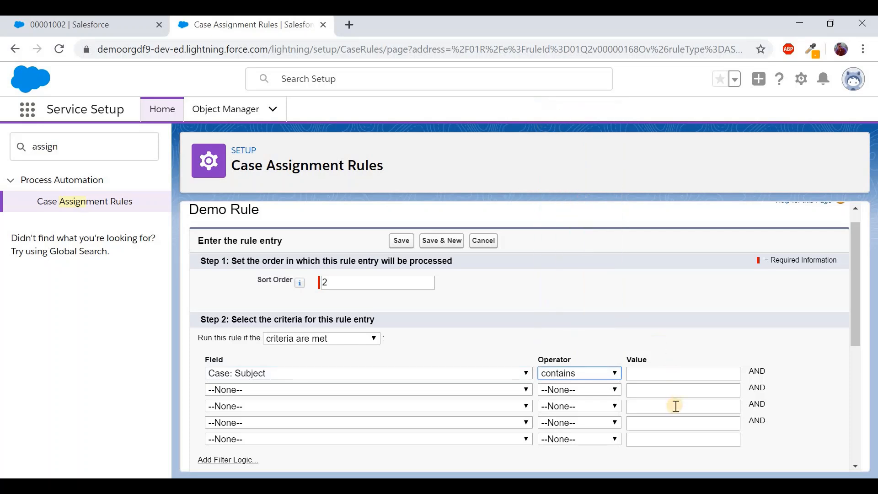
{"action": "left_click", "coordinate": [676, 376]}
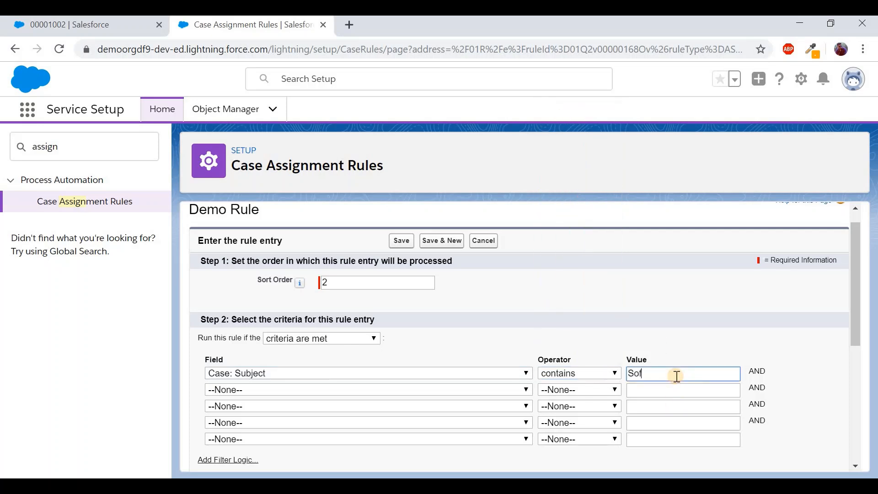
{"action": "scroll", "coordinate": [658, 360], "scroll_direction": "down", "scroll_amount": 3}
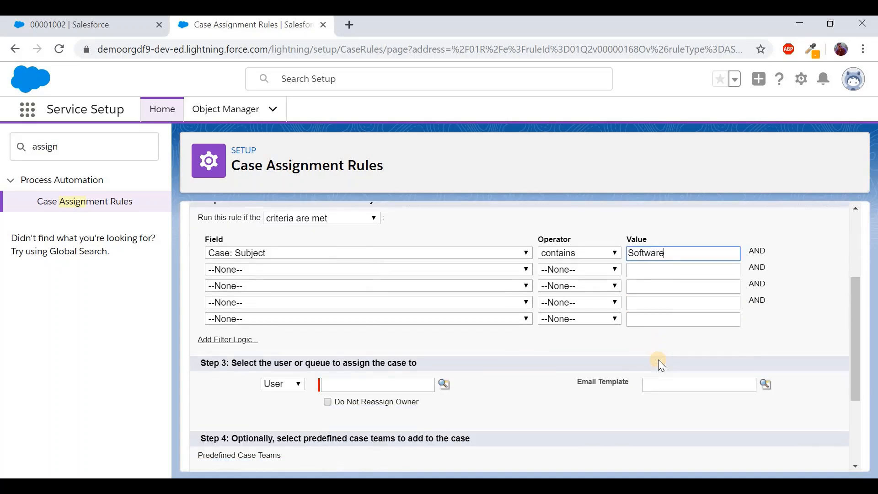
Assign matching cases to the software support user with the Support: Case Assignment Notification template, and save
{"action": "left_click", "coordinate": [444, 375]}
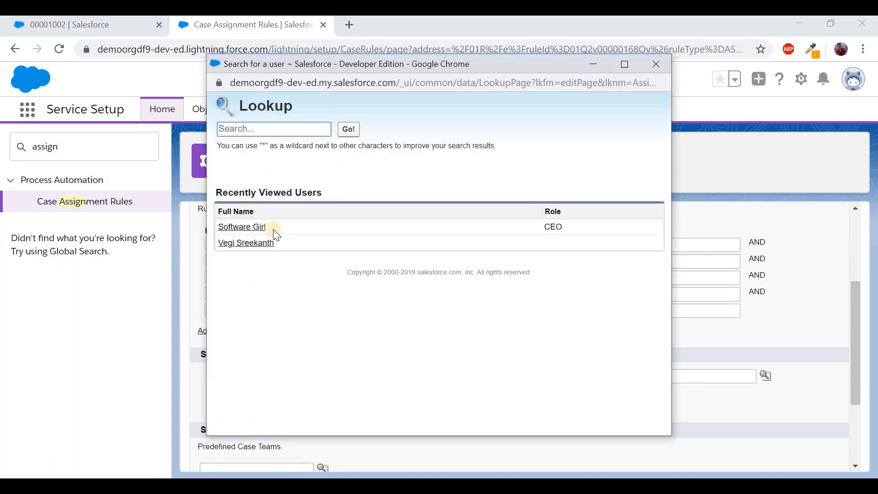
{"action": "left_click", "coordinate": [259, 228]}
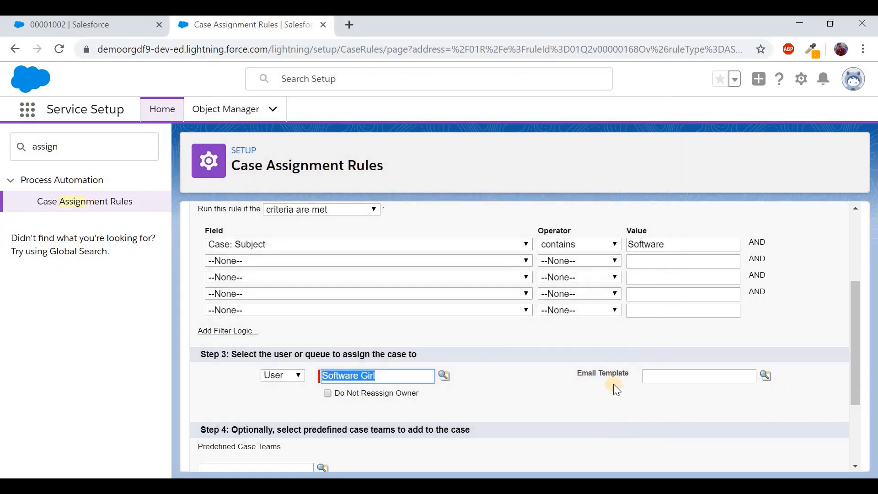
{"action": "left_click", "coordinate": [765, 376]}
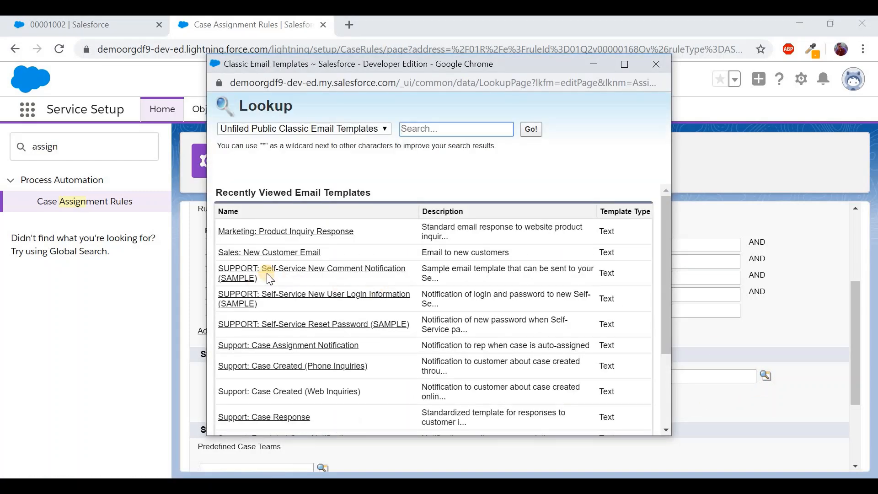
{"action": "left_click", "coordinate": [300, 345]}
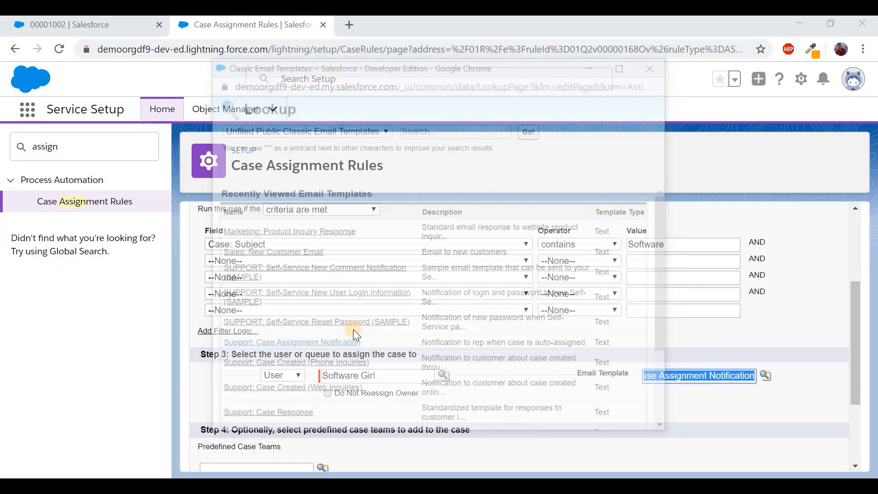
{"action": "scroll", "coordinate": [487, 323], "scroll_direction": "up", "scroll_amount": 3}
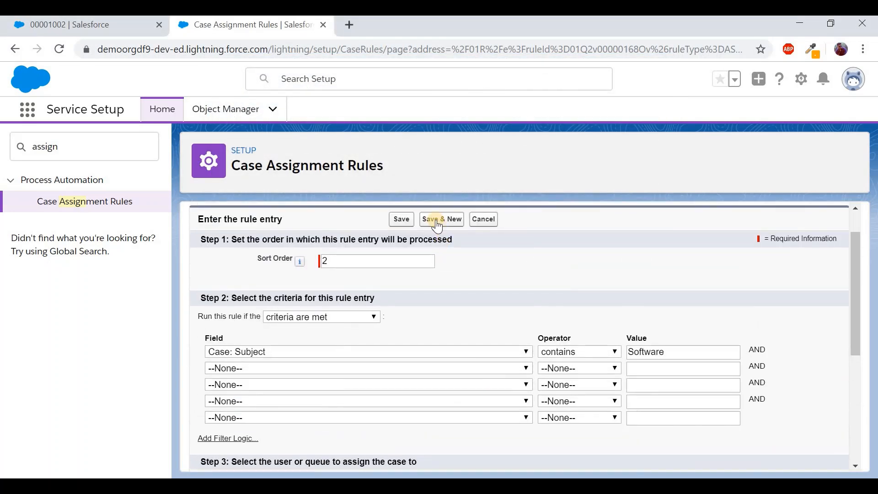
{"action": "left_click", "coordinate": [405, 220]}
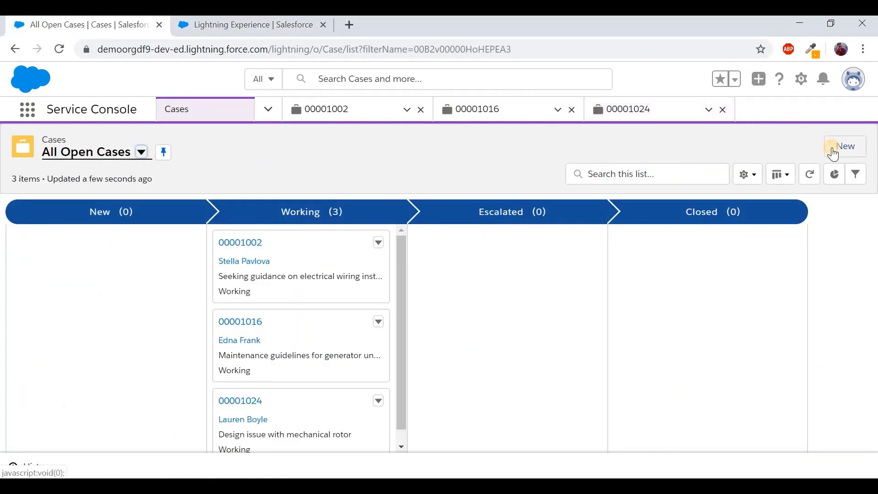
Create a Phone case 'Hardware issue.Please resolve' assigned by the active rule, then view its details
{"action": "left_click", "coordinate": [838, 146]}
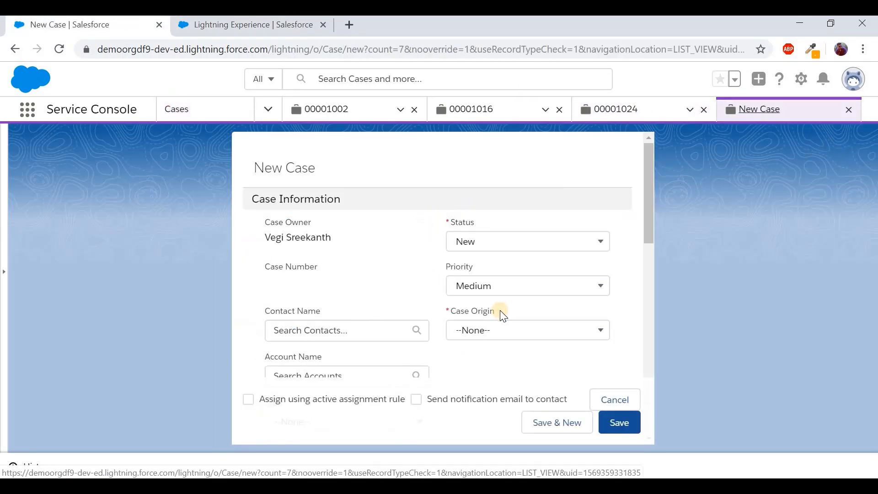
{"action": "scroll", "coordinate": [506, 315], "scroll_direction": "down", "scroll_amount": 2}
{"action": "left_click", "coordinate": [523, 235]}
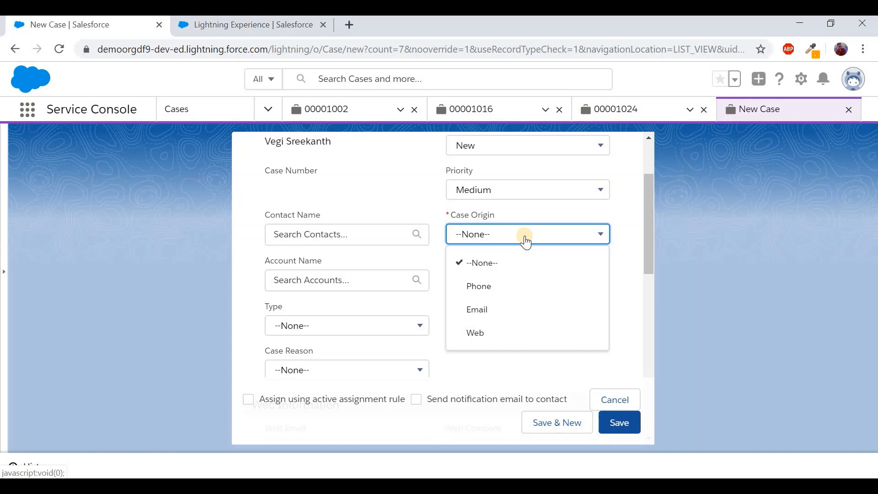
{"action": "left_click", "coordinate": [506, 283]}
{"action": "scroll", "coordinate": [505, 277], "scroll_direction": "down", "scroll_amount": 10}
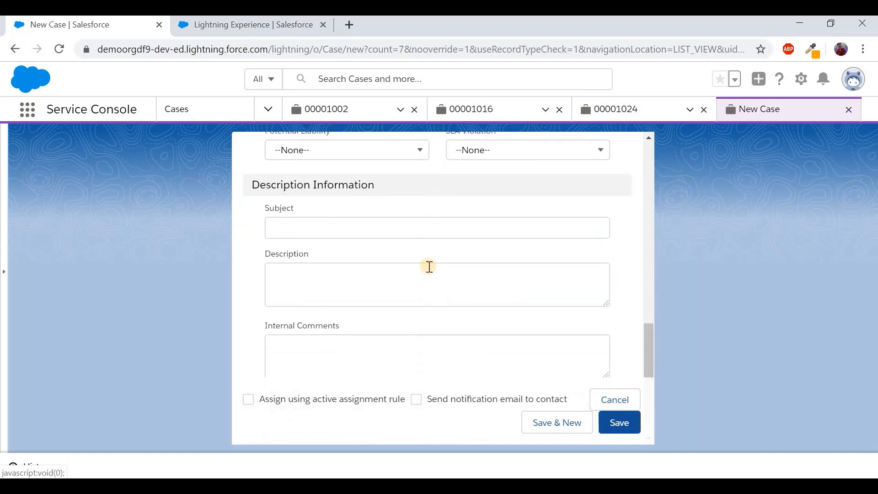
{"action": "left_click", "coordinate": [411, 230]}
{"action": "type", "text": "Hardware issue.Please resolve"}
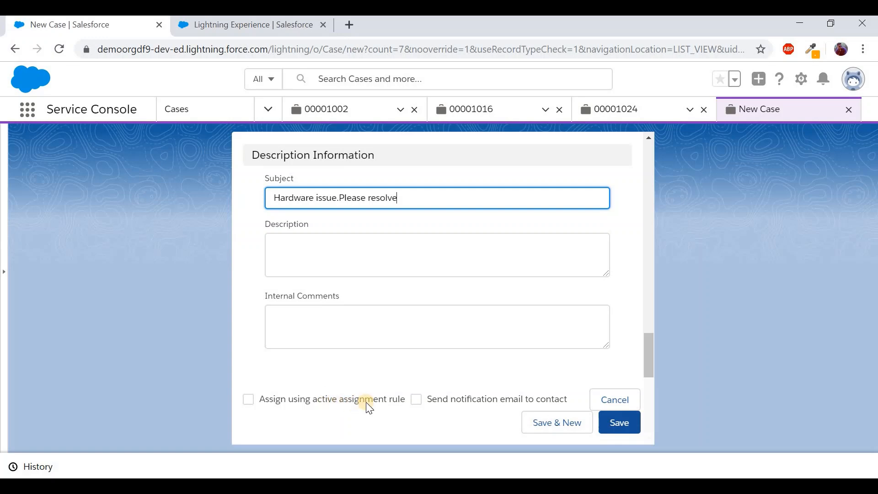
{"action": "left_click", "coordinate": [247, 399]}
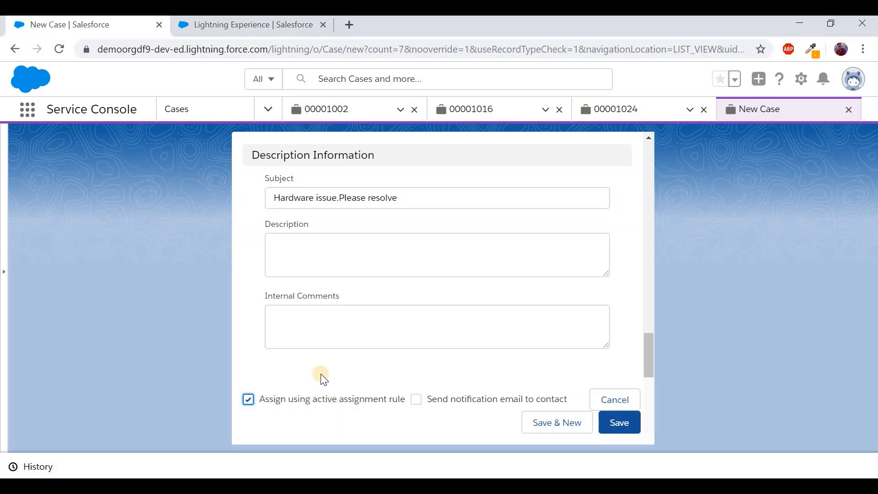
{"action": "left_click", "coordinate": [619, 420]}
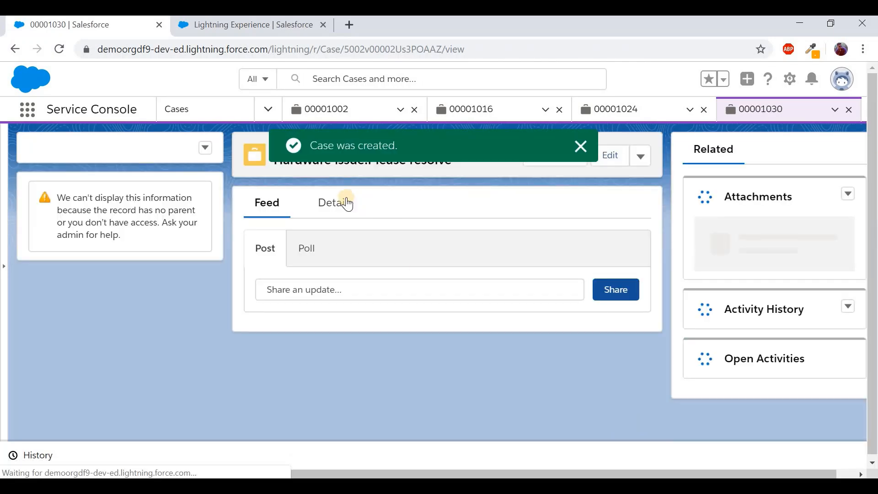
{"action": "left_click", "coordinate": [340, 197]}
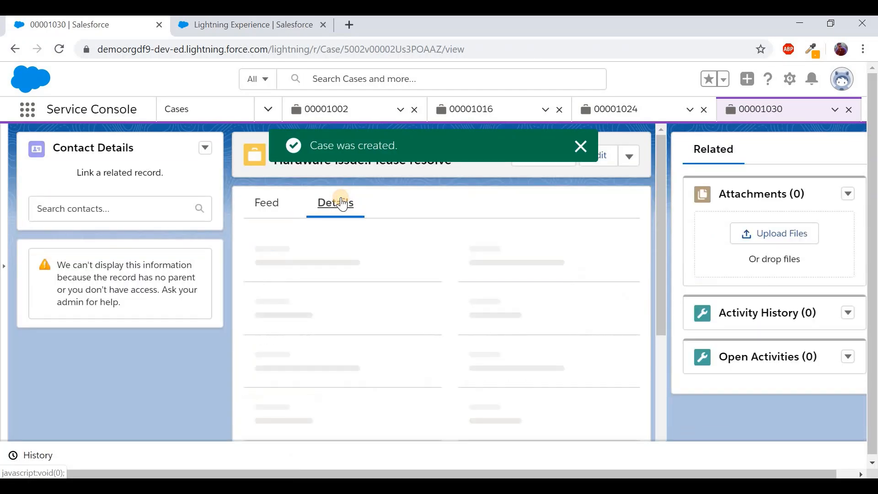
{"action": "mouse_move", "coordinate": [309, 264]}
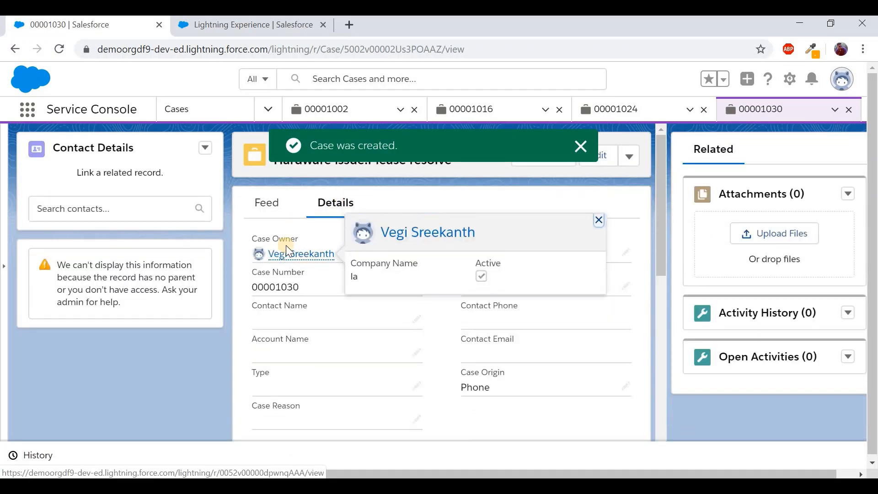
Start another new case with Case Origin set to Phone
{"action": "left_click", "coordinate": [195, 111]}
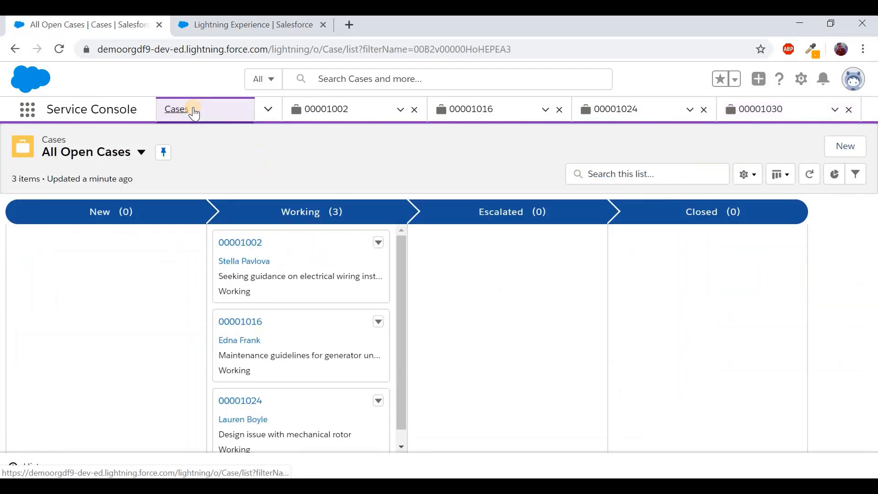
{"action": "left_click", "coordinate": [841, 149]}
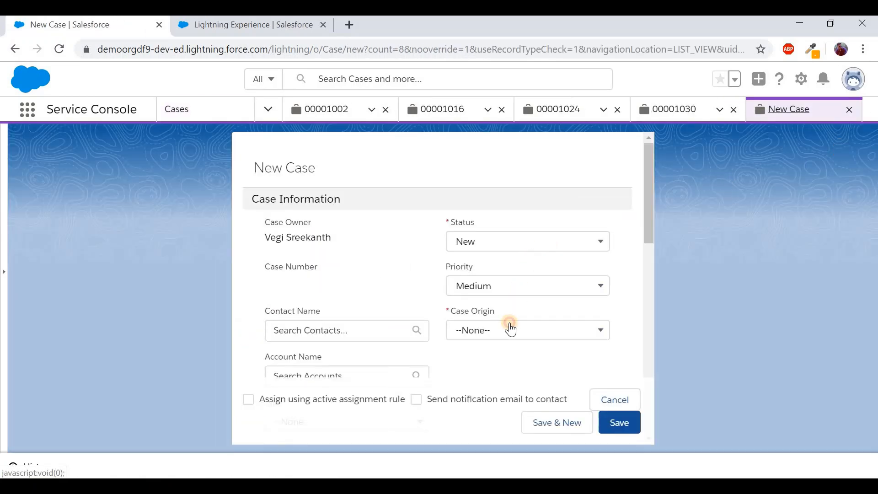
{"action": "left_click", "coordinate": [511, 329]}
{"action": "left_click", "coordinate": [492, 378]}
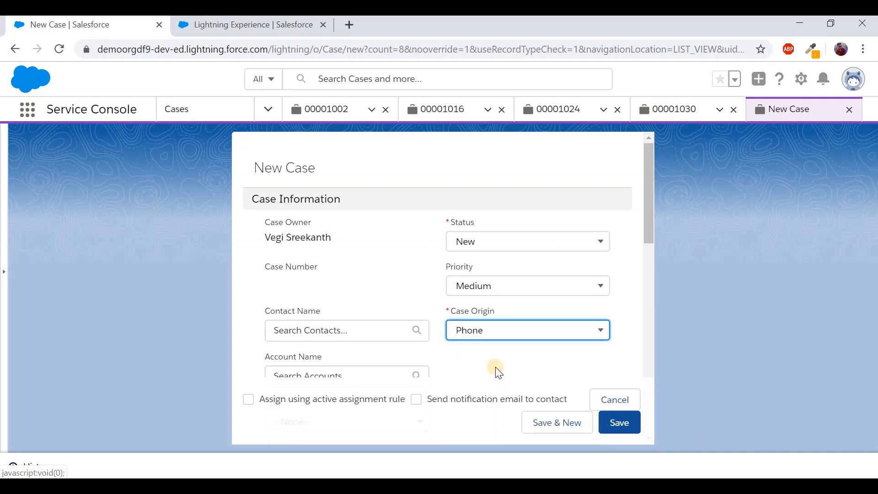
{"action": "scroll", "coordinate": [495, 367], "scroll_direction": "down", "scroll_amount": 10}
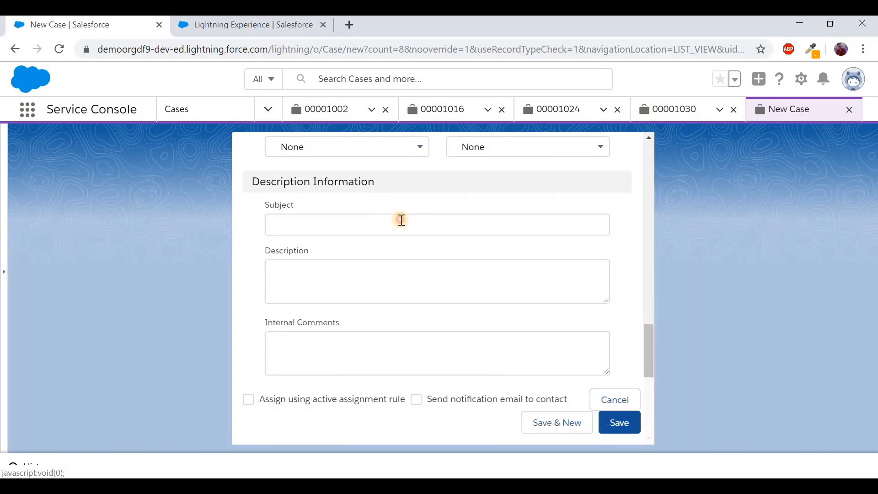
Enter subject 'Software Issue. Resolve Immediately', assign via the active rule, save, and check its owner
{"action": "left_click", "coordinate": [402, 220]}
{"action": "type", "text": "Software"}
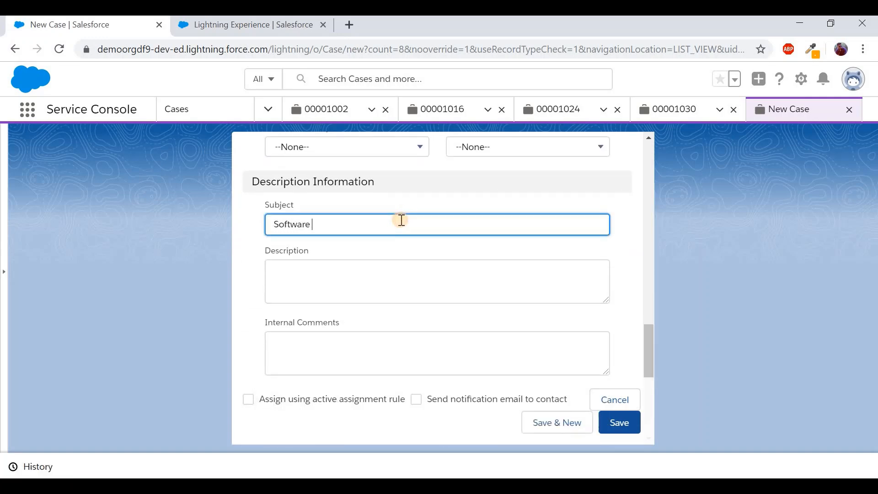
{"action": "type", "text": " Issue. R"}
{"action": "key", "text": "BackSpace"}
{"action": "type", "text": "Issue. Resolve Immediately"}
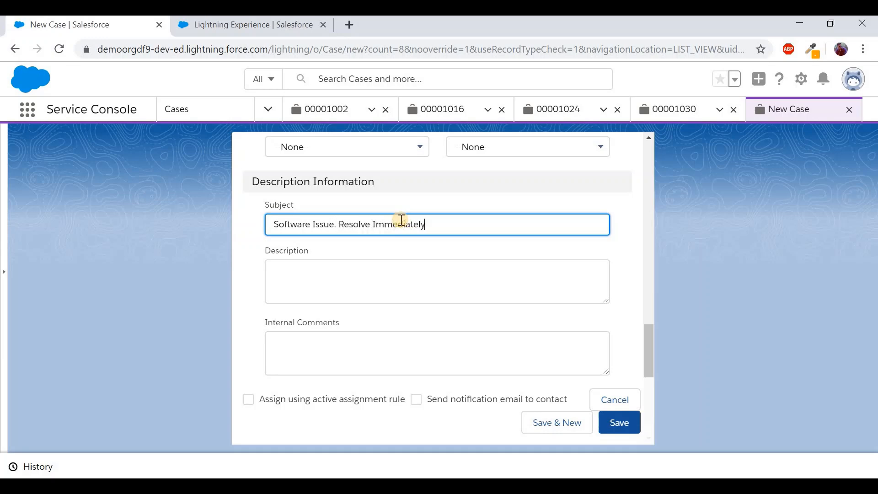
{"action": "left_click", "coordinate": [249, 400]}
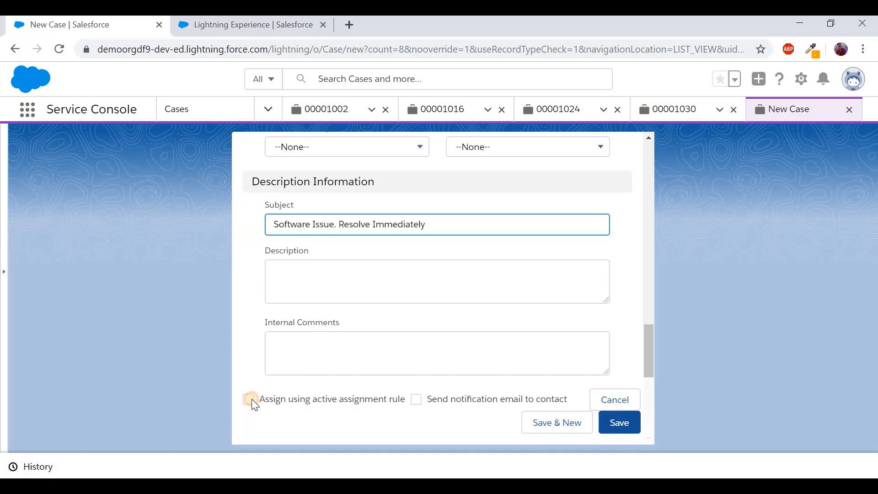
{"action": "left_click", "coordinate": [622, 420]}
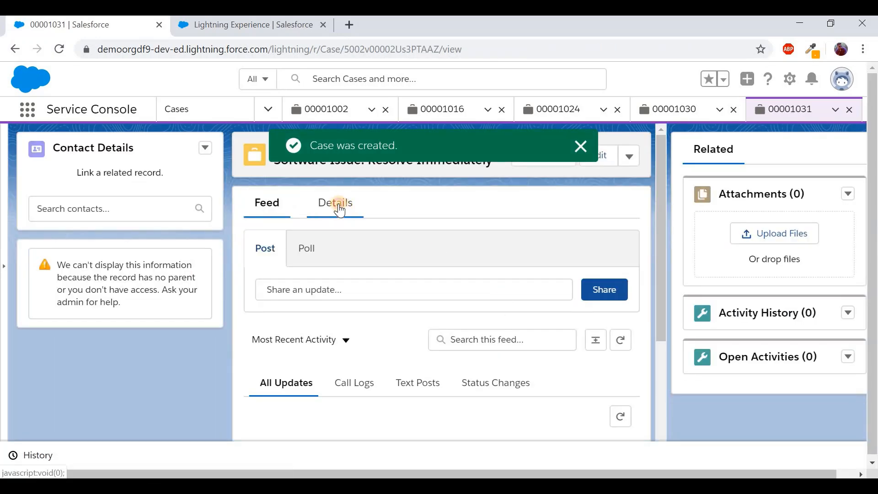
{"action": "left_click", "coordinate": [336, 204]}
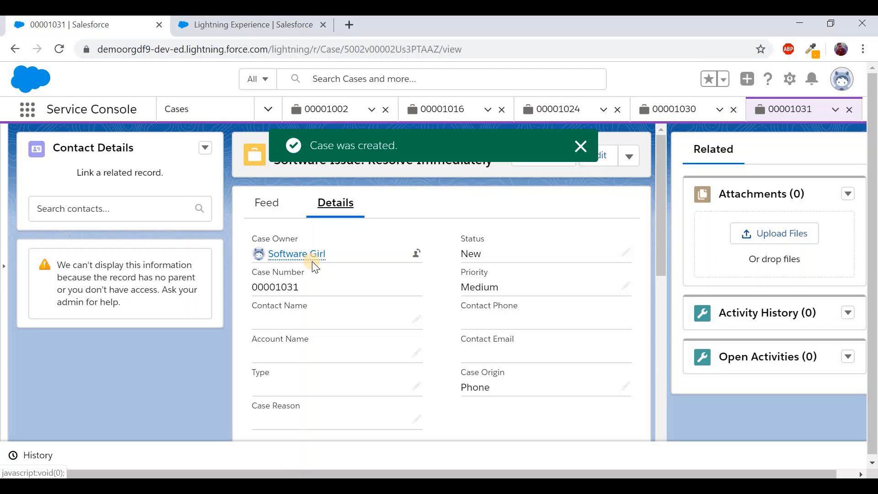
{"action": "left_click", "coordinate": [205, 109]}
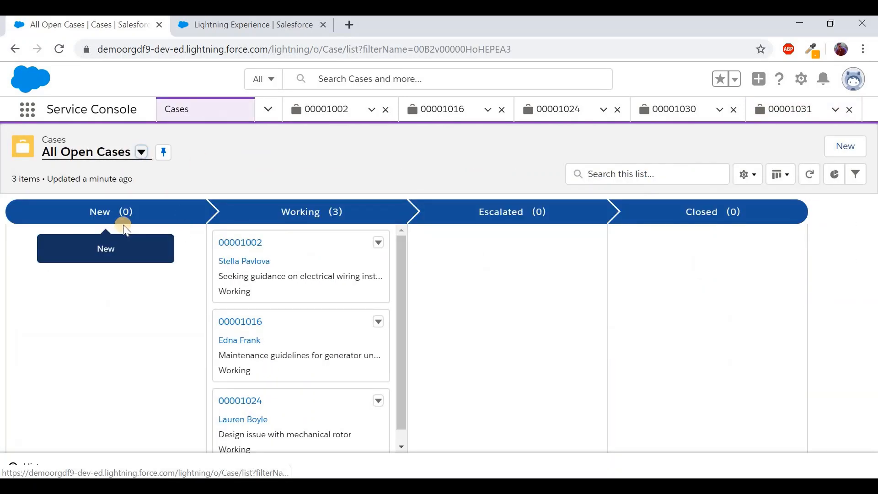
Refresh the All Open Cases list
{"action": "left_click", "coordinate": [809, 174]}
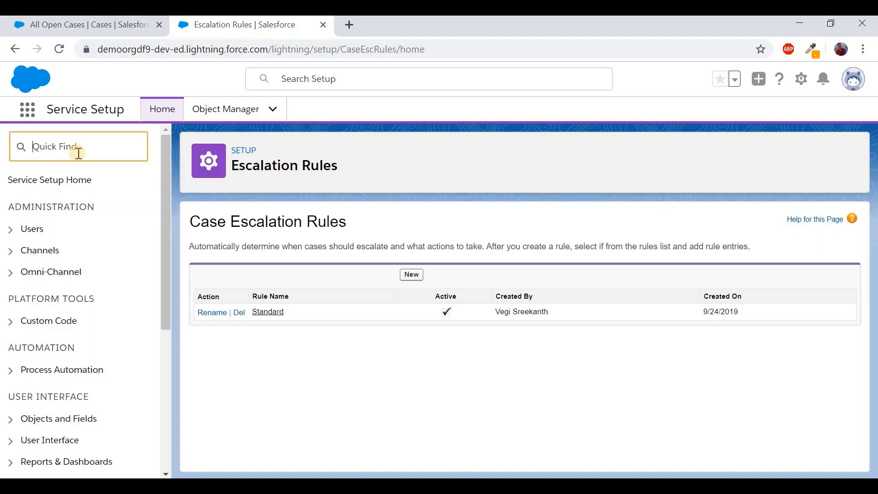
Add a new escalation rule named 'Demo Rule', marked Active, from the Escalation Rules page
{"action": "type", "text": "esca"}
{"action": "left_click", "coordinate": [73, 203]}
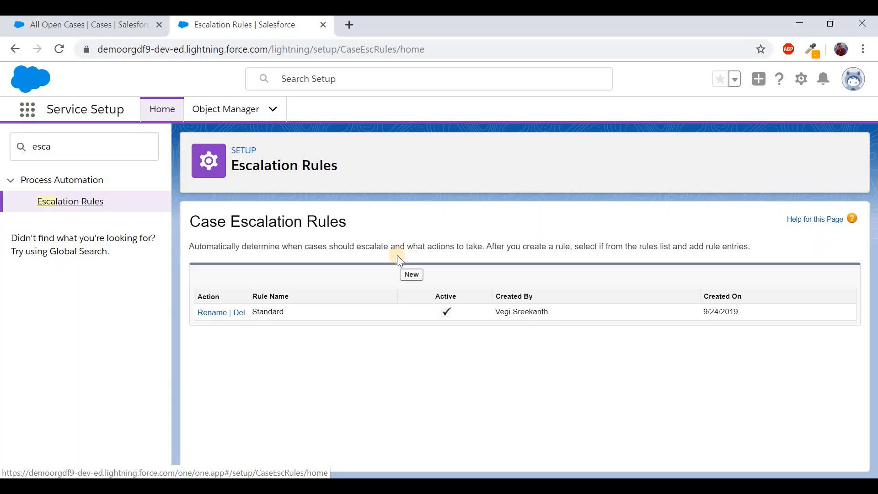
{"action": "left_click", "coordinate": [406, 273]}
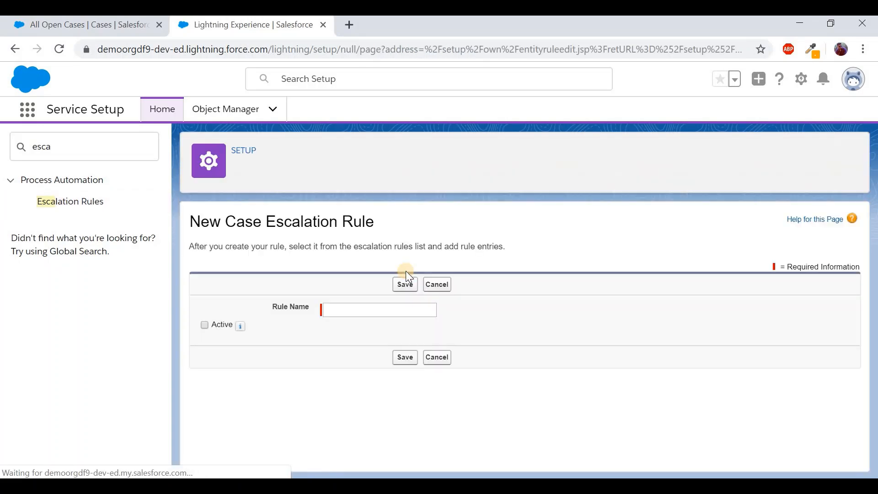
{"action": "left_click", "coordinate": [380, 309]}
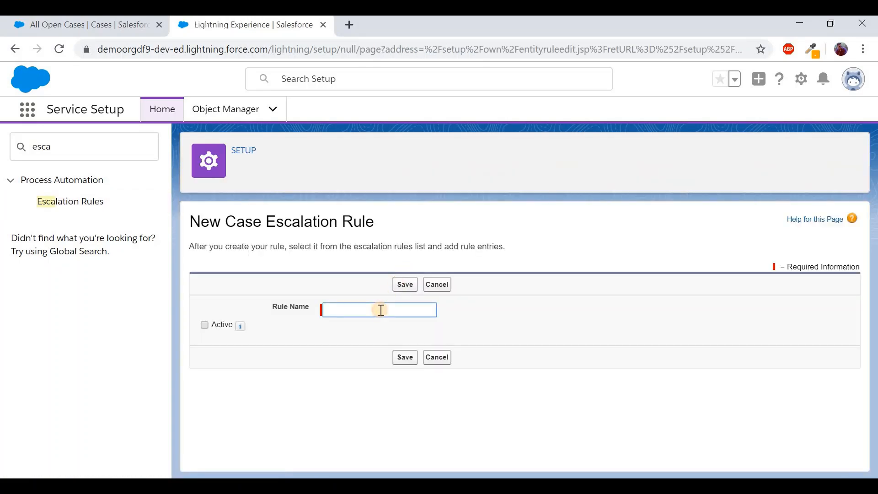
{"action": "type", "text": "Demo Rule"}
{"action": "left_click", "coordinate": [223, 328]}
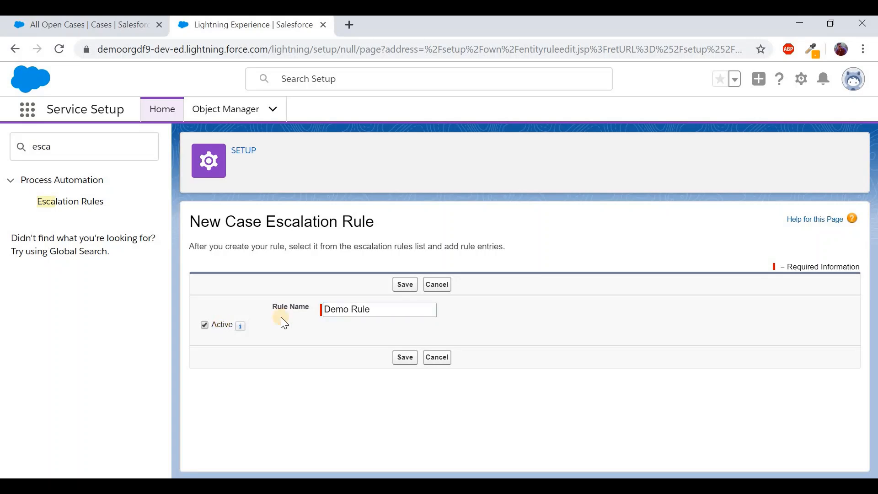
{"action": "left_click", "coordinate": [408, 288]}
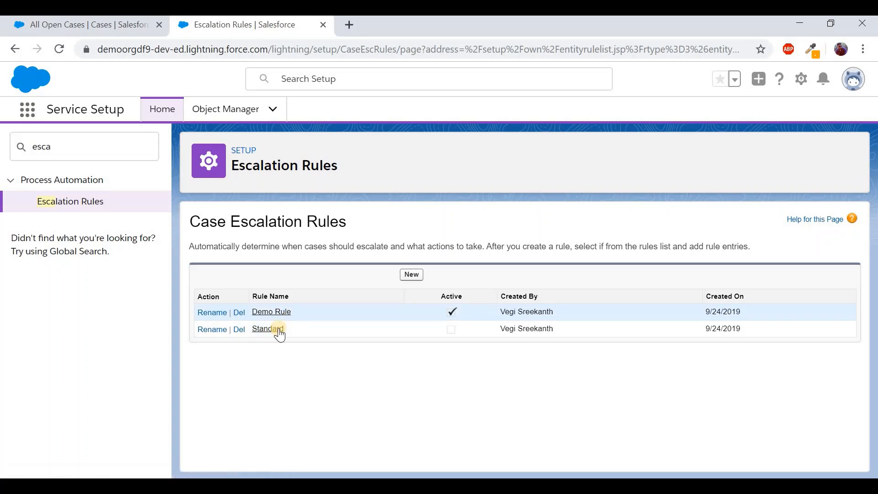
Open Demo Rule and start a new rule entry
{"action": "left_click", "coordinate": [280, 312]}
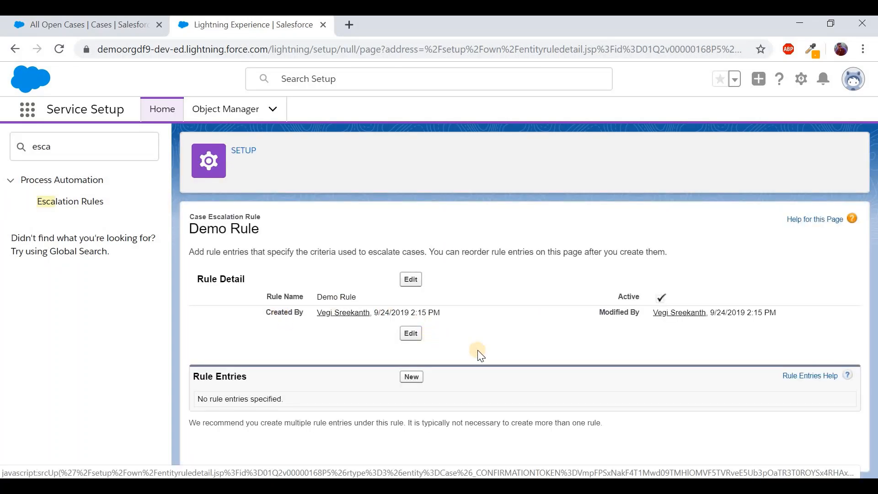
{"action": "left_click", "coordinate": [412, 377]}
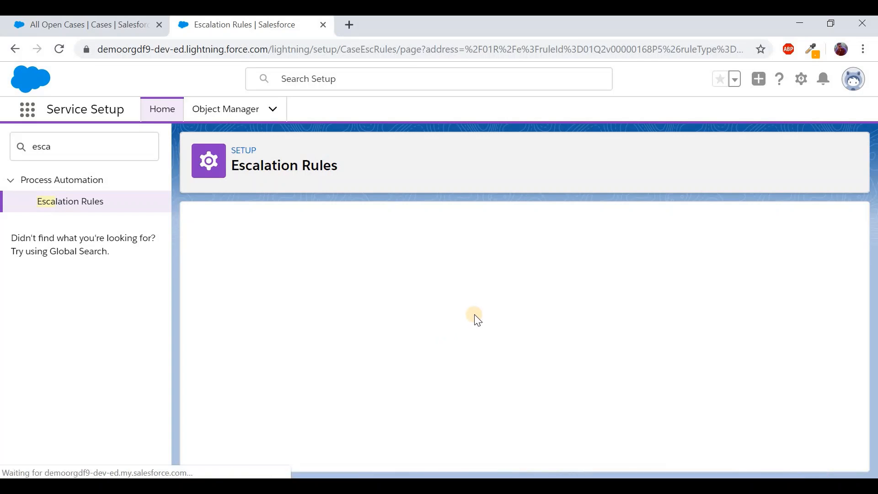
{"action": "scroll", "coordinate": [411, 251], "scroll_direction": "down", "scroll_amount": 2}
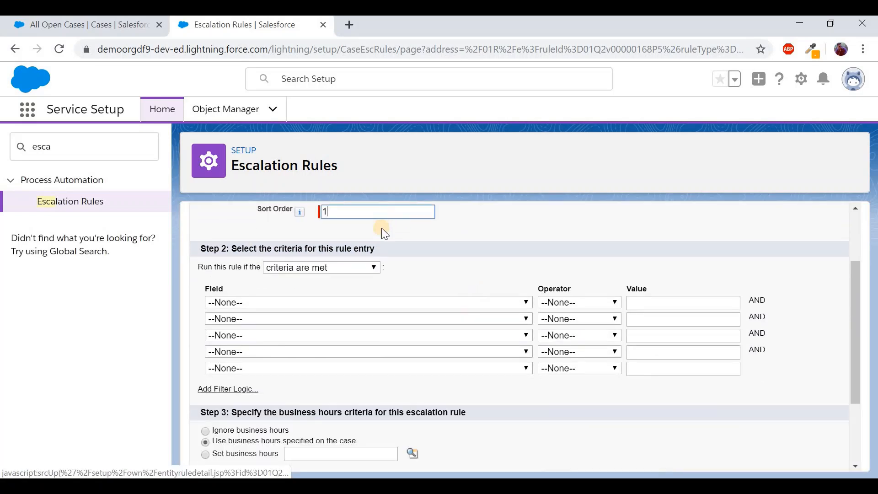
Set the entry's criterion to Case: Subject contains Hardware and save it
{"action": "left_click", "coordinate": [350, 302]}
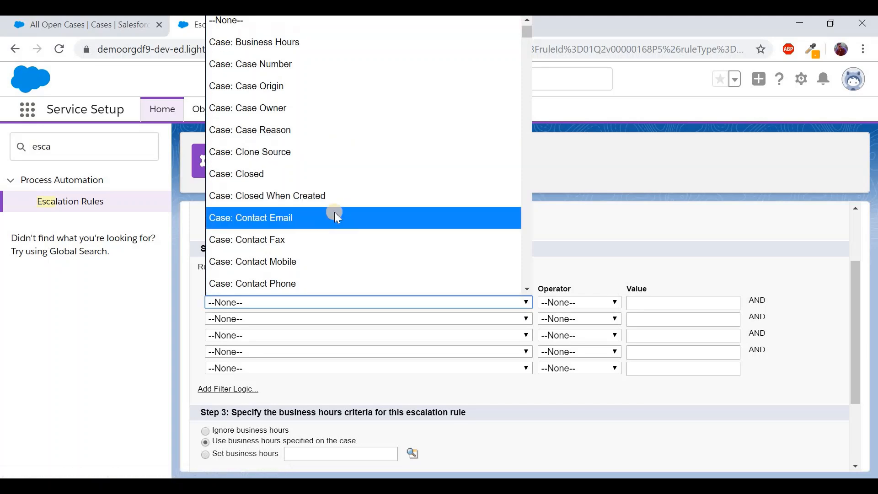
{"action": "scroll", "coordinate": [333, 215], "scroll_direction": "down", "scroll_amount": 7}
{"action": "scroll", "coordinate": [333, 215], "scroll_direction": "up", "scroll_amount": 1}
{"action": "left_click", "coordinate": [297, 224]}
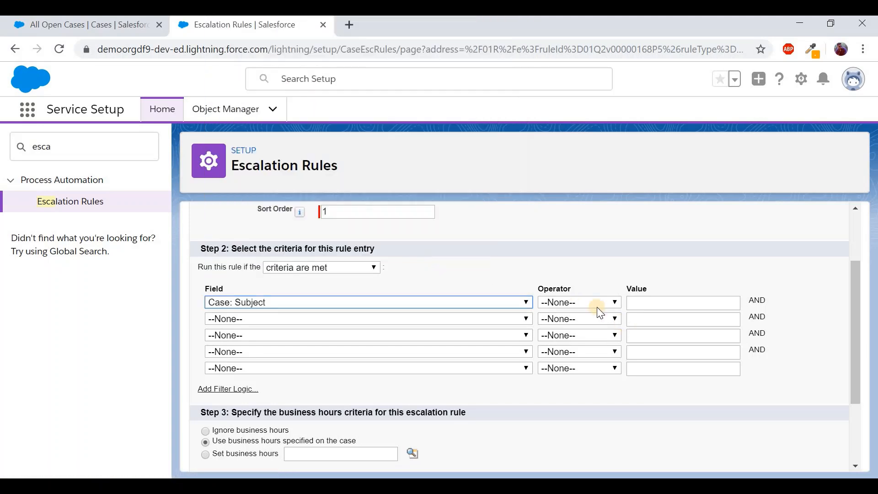
{"action": "left_click", "coordinate": [591, 302]}
{"action": "left_click", "coordinate": [572, 130]}
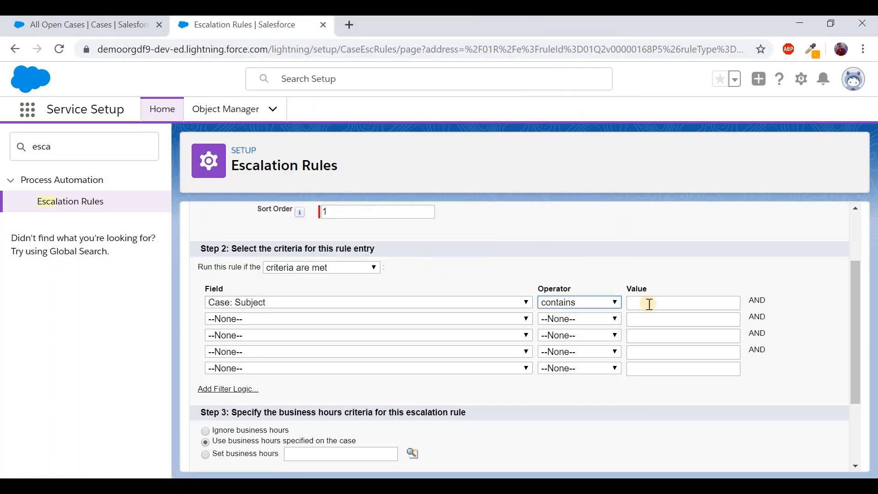
{"action": "left_click", "coordinate": [649, 304]}
{"action": "type", "text": "Har"}
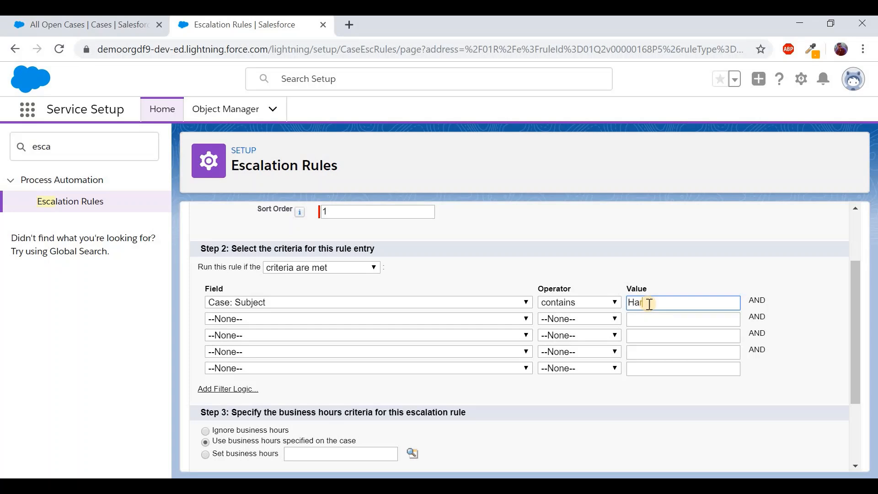
{"action": "type", "text": "dware"}
{"action": "scroll", "coordinate": [503, 366], "scroll_direction": "down", "scroll_amount": 2}
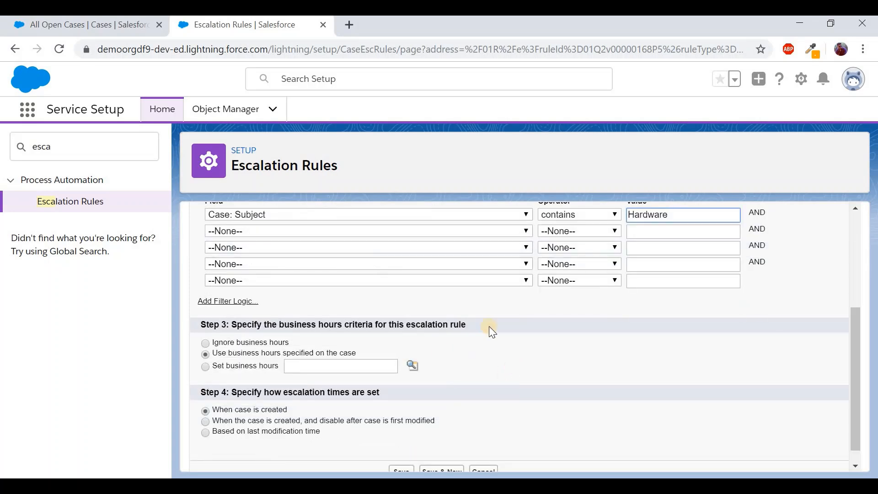
{"action": "scroll", "coordinate": [489, 408], "scroll_direction": "down", "scroll_amount": 1}
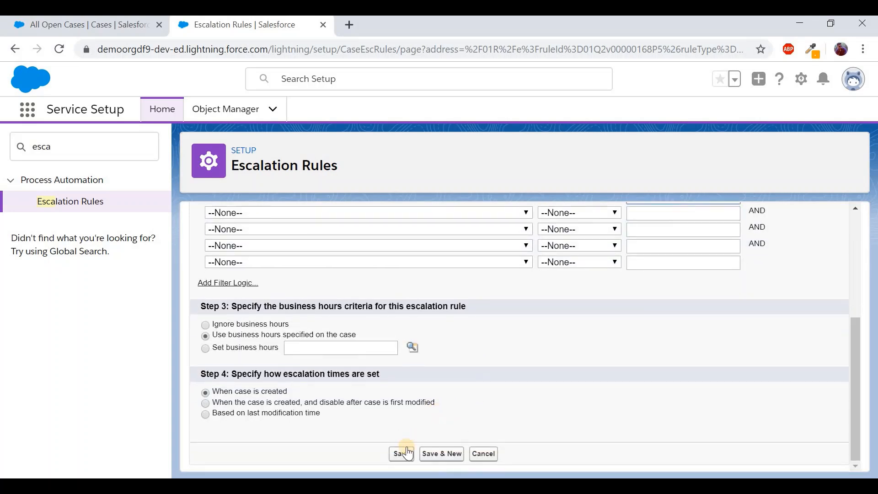
{"action": "left_click", "coordinate": [404, 453]}
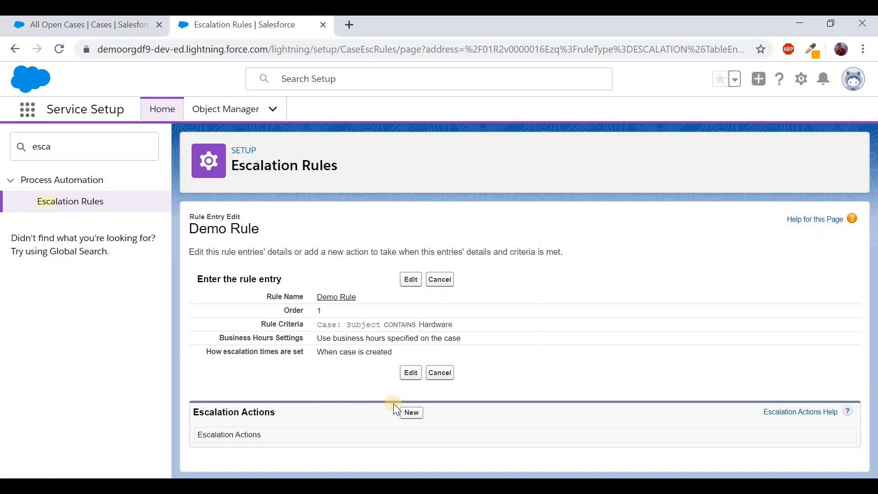
Add an escalation action to the entry with Age Over set to 30 minutes
{"action": "left_click", "coordinate": [409, 414]}
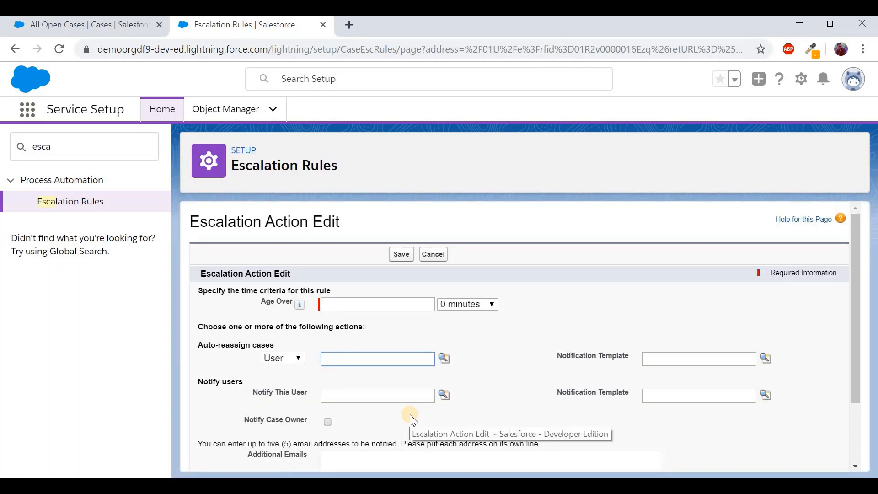
{"action": "left_click", "coordinate": [405, 305]}
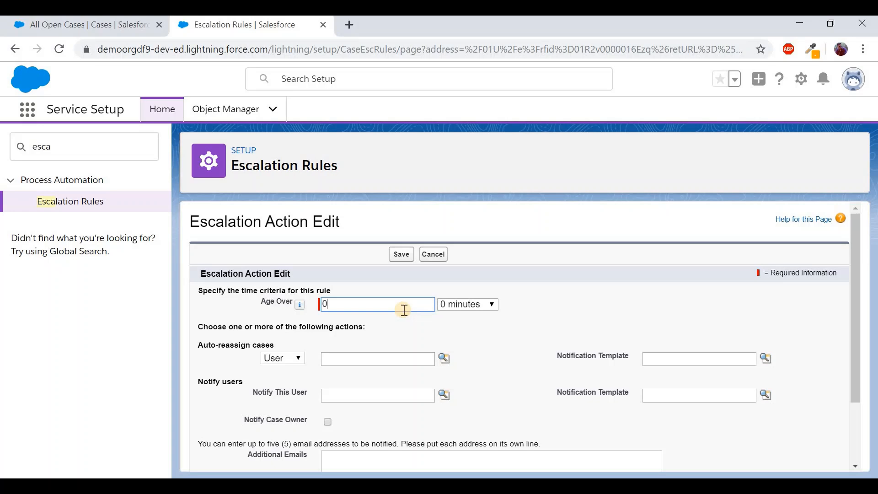
{"action": "left_click", "coordinate": [456, 310]}
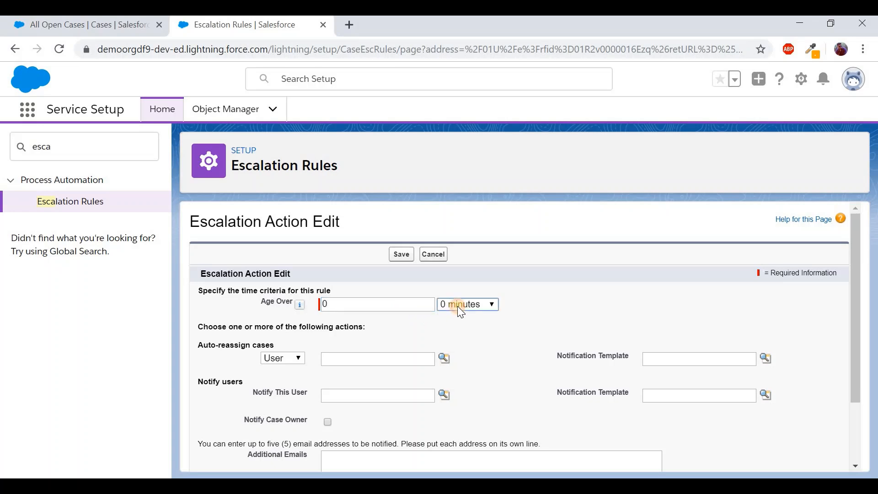
{"action": "left_click", "coordinate": [457, 306]}
{"action": "left_click", "coordinate": [451, 341]}
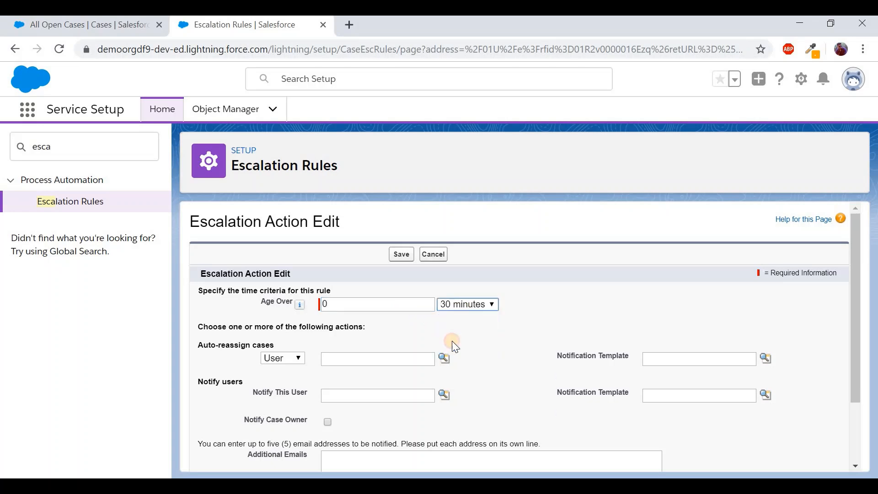
{"action": "double_click", "coordinate": [387, 305]}
{"action": "key", "text": "BackSpace"}
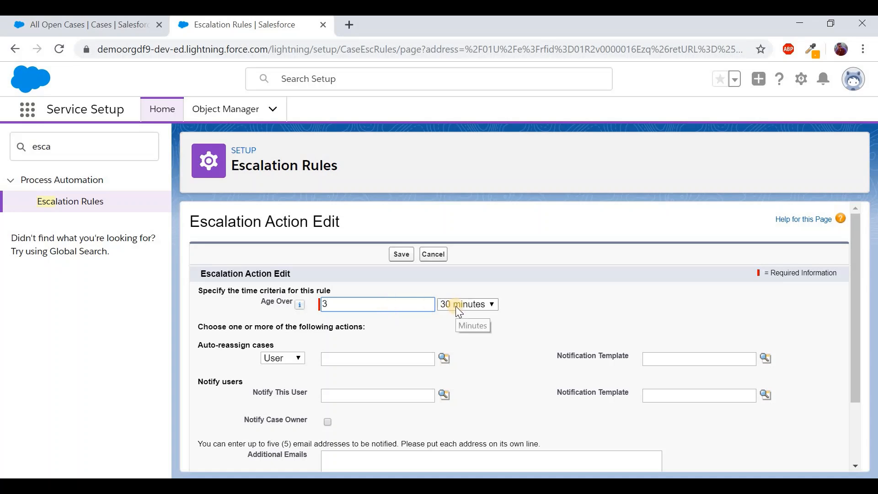
{"action": "double_click", "coordinate": [384, 311]}
{"action": "left_click", "coordinate": [381, 305]}
{"action": "key", "text": "BackSpace"}
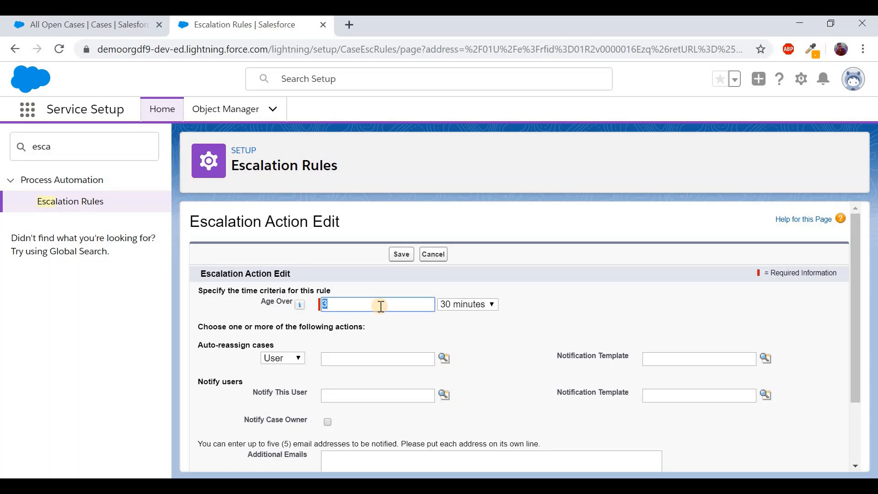
{"action": "type", "text": "0"}
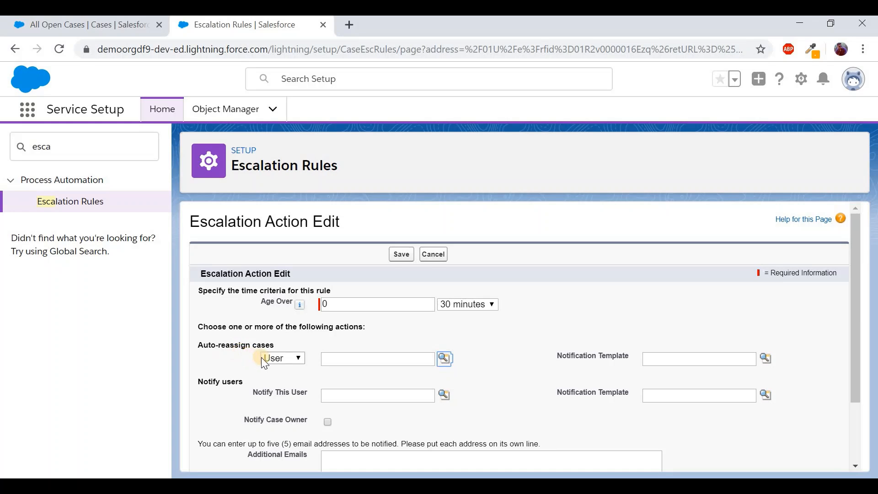
Reassign escalated cases to the CEO user with the Support: Case Assignment Notification template, and save
{"action": "left_click", "coordinate": [442, 359]}
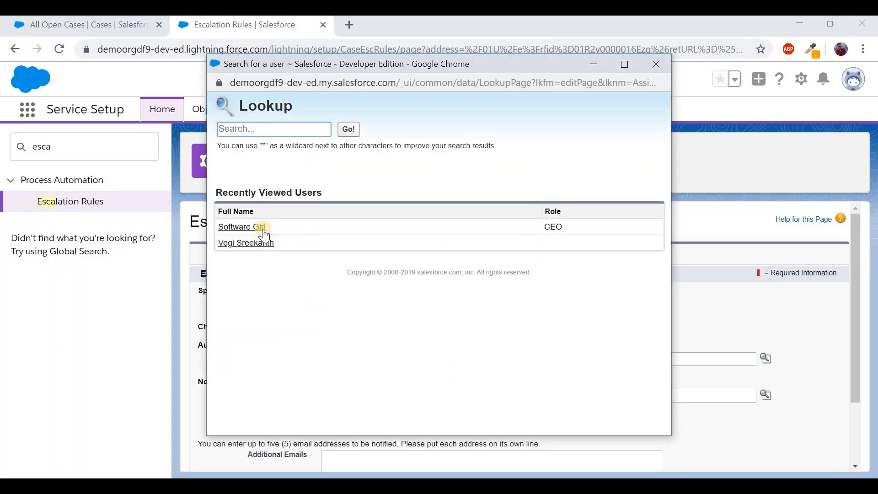
{"action": "left_click", "coordinate": [260, 227]}
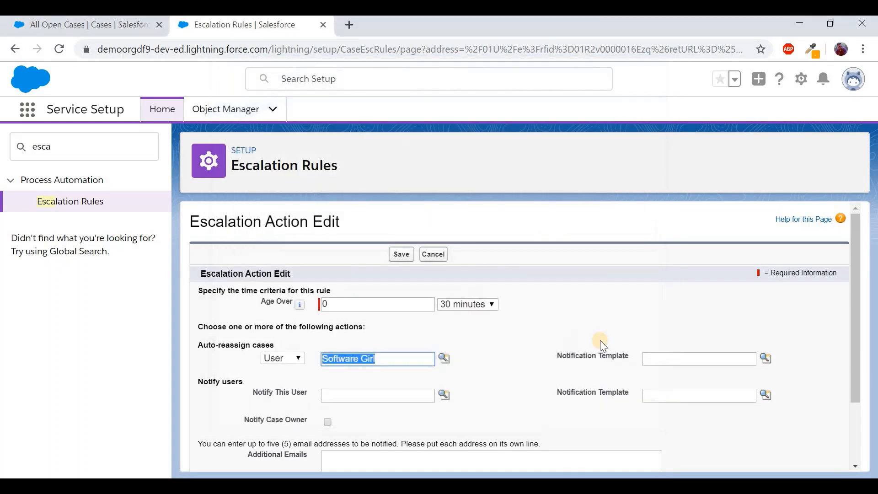
{"action": "left_click", "coordinate": [765, 361]}
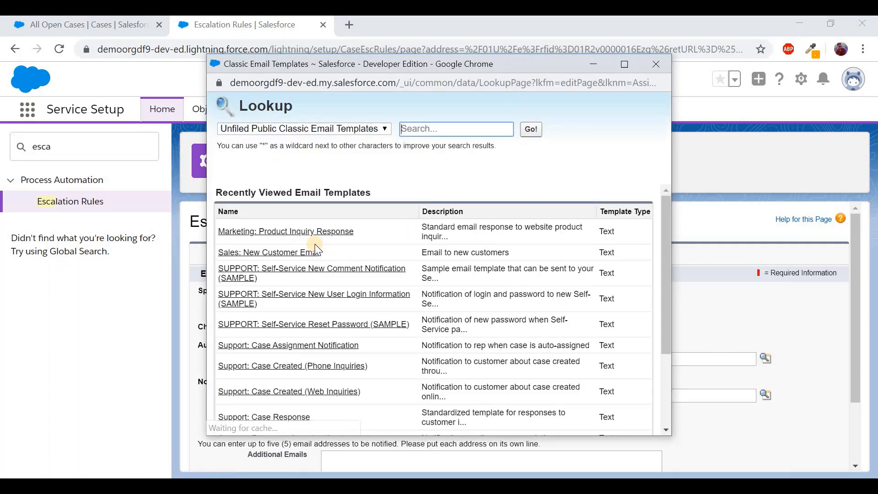
{"action": "left_click", "coordinate": [300, 345]}
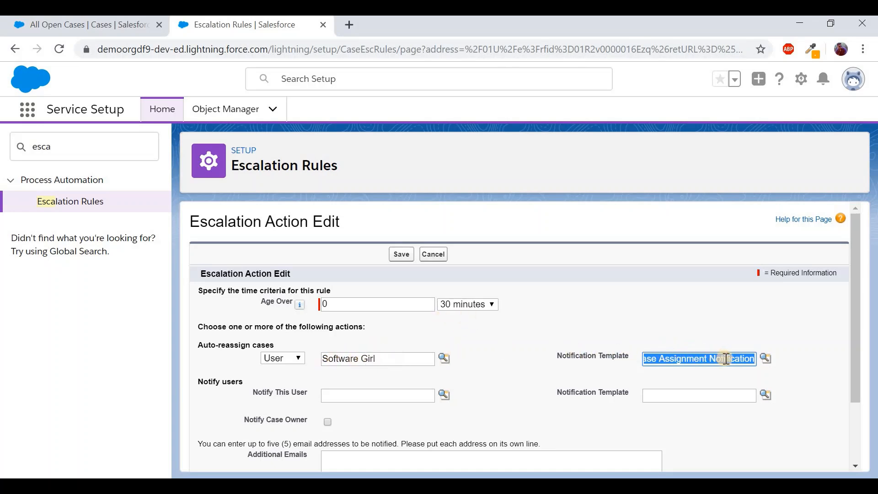
{"action": "scroll", "coordinate": [528, 350], "scroll_direction": "down", "scroll_amount": 1}
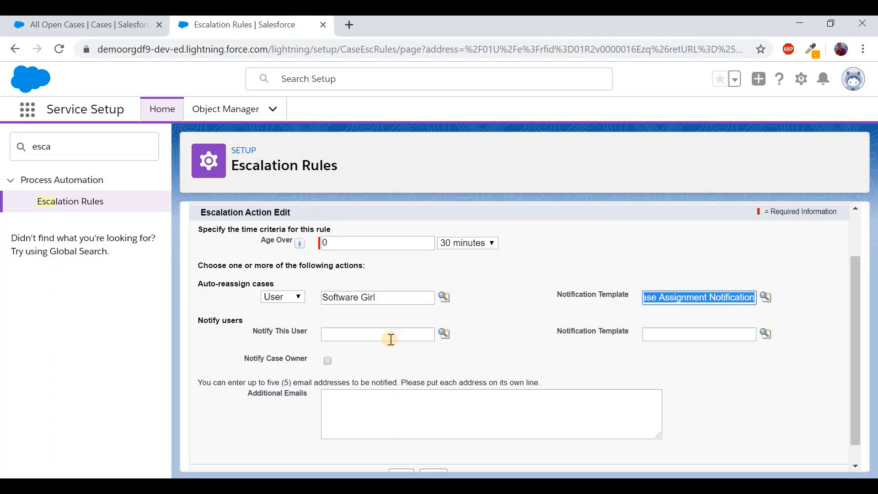
{"action": "scroll", "coordinate": [496, 368], "scroll_direction": "down", "scroll_amount": 1}
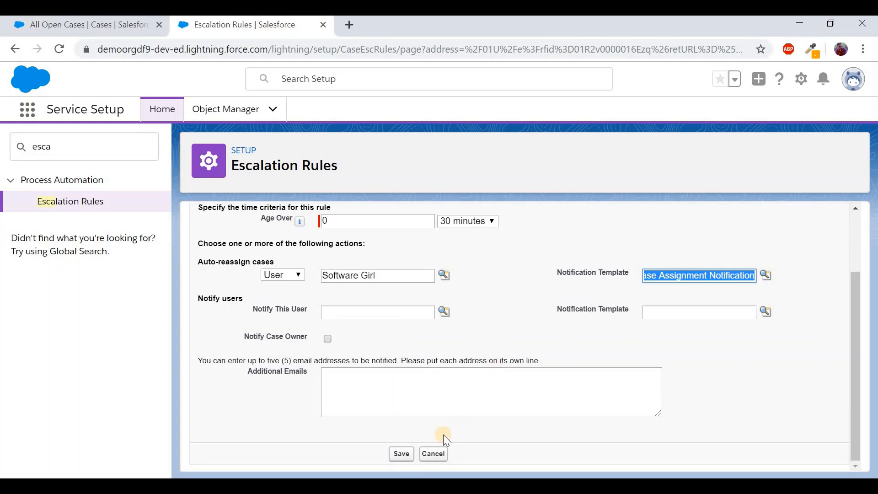
{"action": "left_click", "coordinate": [398, 454]}
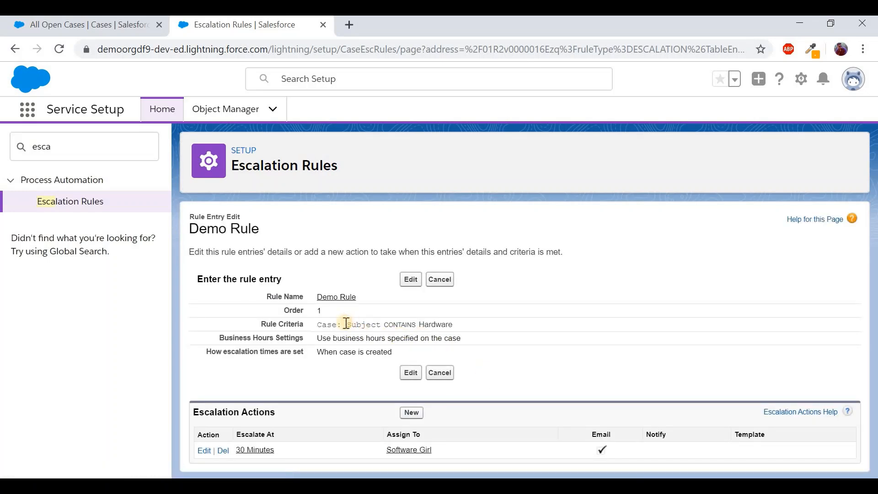
Review the entry's Hardware criterion, 30-minute escalation and assignee, then return to All Open Cases
{"action": "left_click_drag", "start_coordinate": [346, 324], "coordinate": [461, 328]}
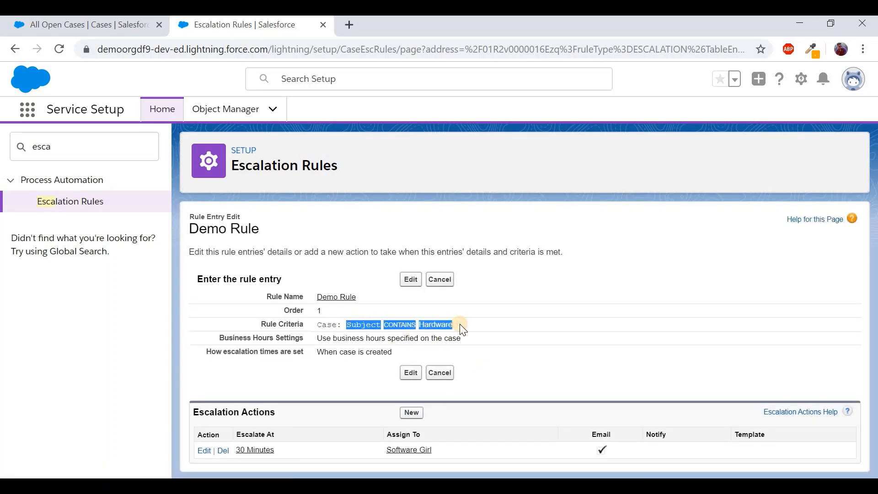
{"action": "left_click", "coordinate": [273, 452]}
{"action": "left_click_drag", "start_coordinate": [273, 452], "coordinate": [238, 453]}
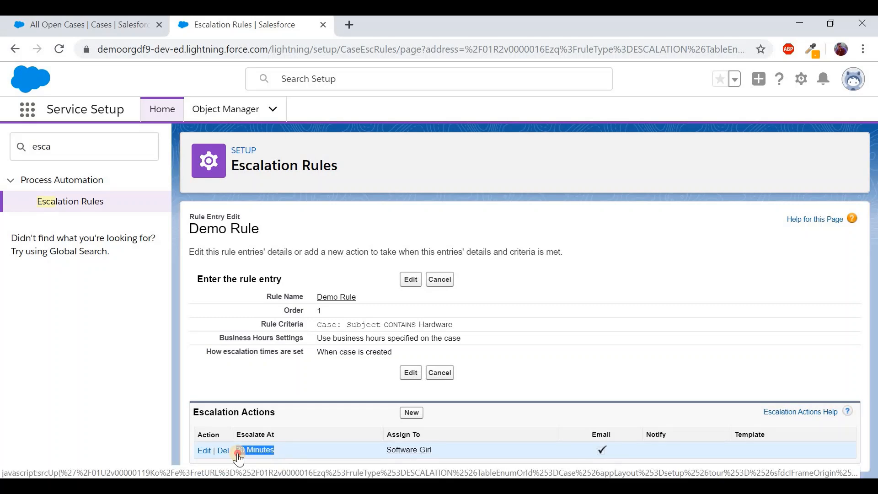
{"action": "left_click_drag", "start_coordinate": [388, 454], "coordinate": [439, 450]}
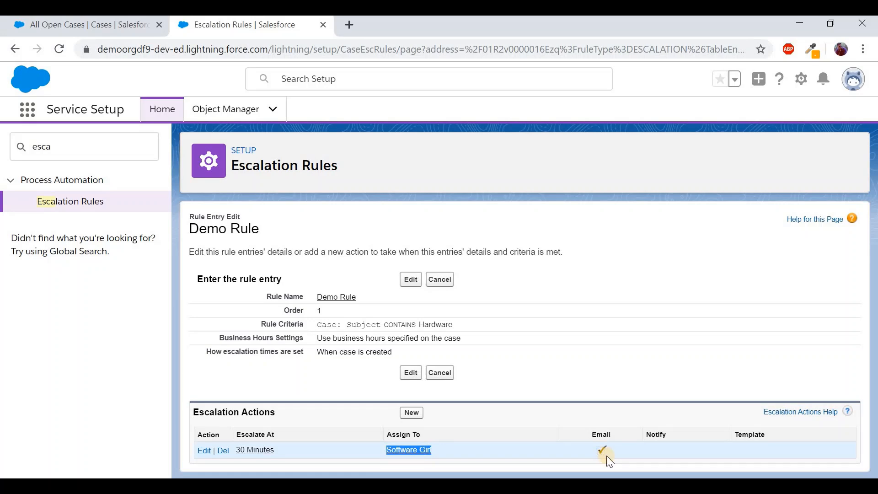
{"action": "left_click", "coordinate": [92, 29]}
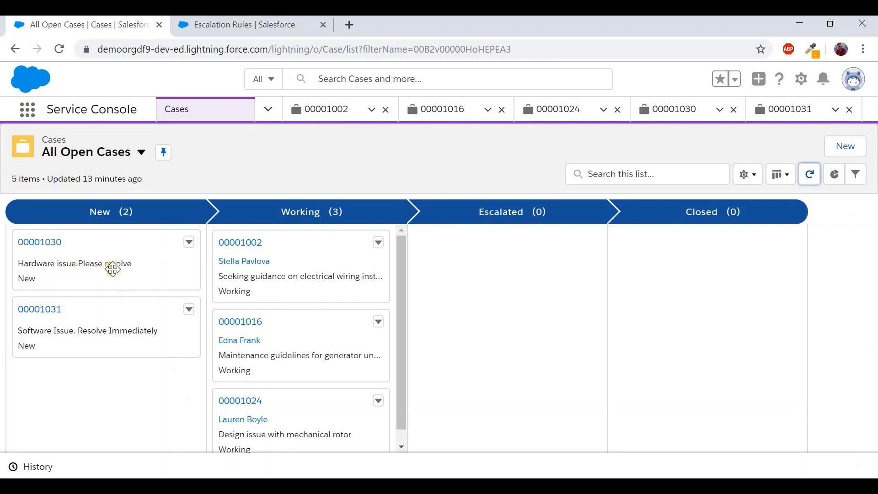
Review case 00001030's details, then search Setup for 'email' and open Email-to-Case
{"action": "left_click", "coordinate": [50, 250]}
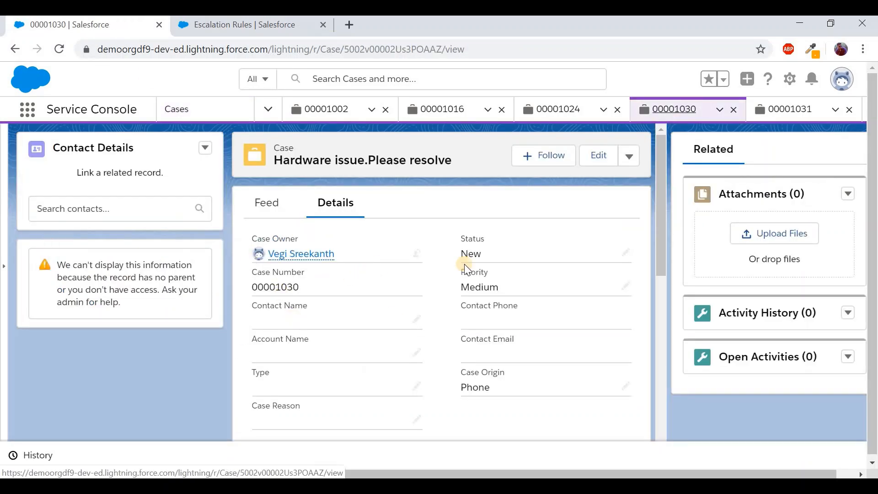
{"action": "scroll", "coordinate": [368, 360], "scroll_direction": "down", "scroll_amount": 5}
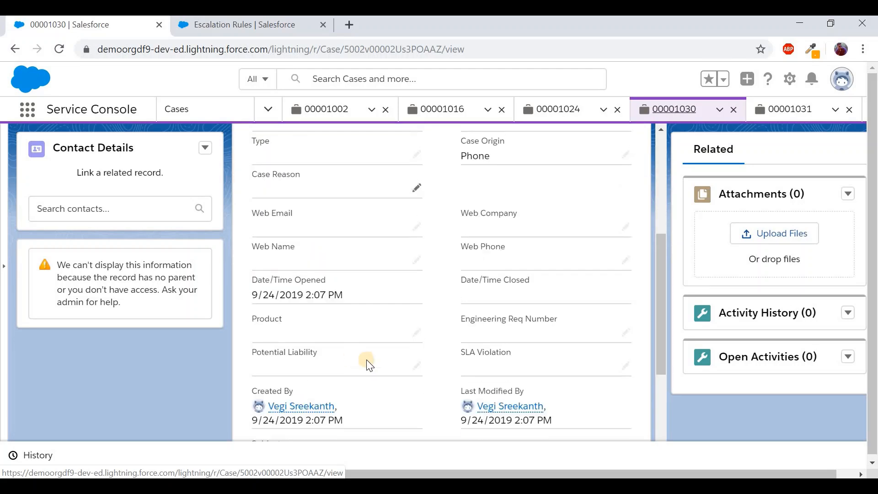
{"action": "scroll", "coordinate": [366, 359], "scroll_direction": "down", "scroll_amount": 3}
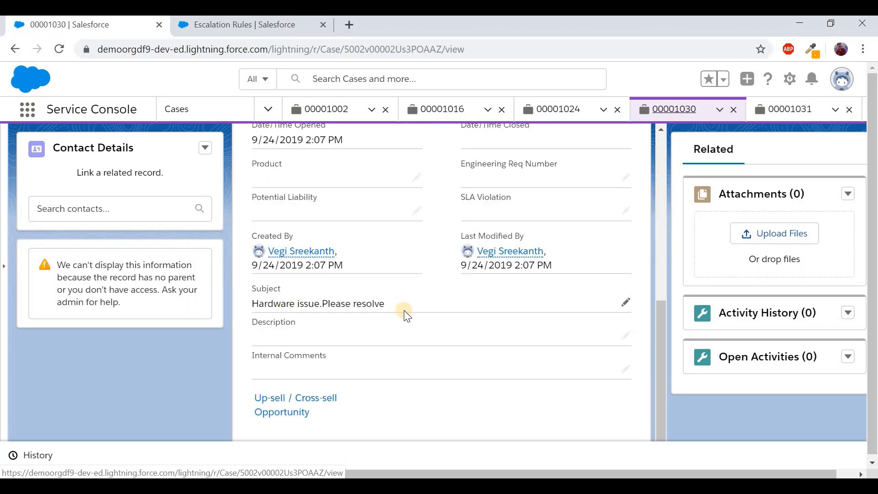
{"action": "scroll", "coordinate": [404, 310], "scroll_direction": "up", "scroll_amount": 8}
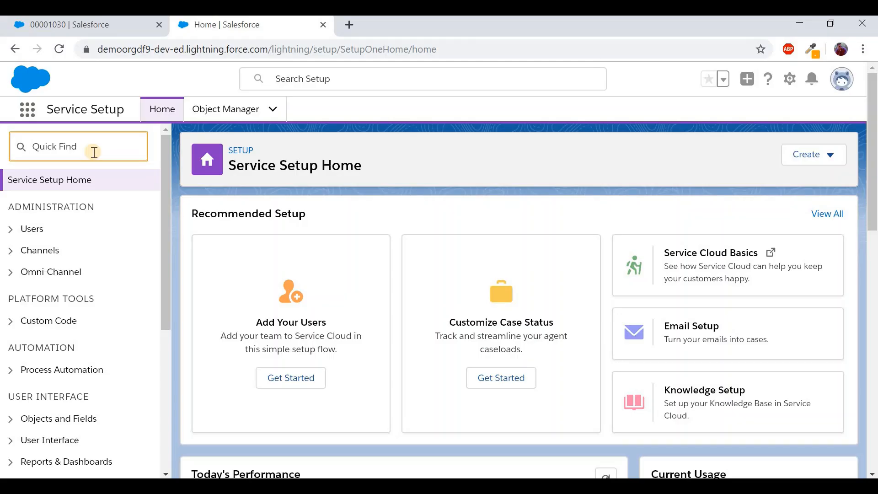
{"action": "type", "text": "email"}
{"action": "left_click", "coordinate": [78, 332]}
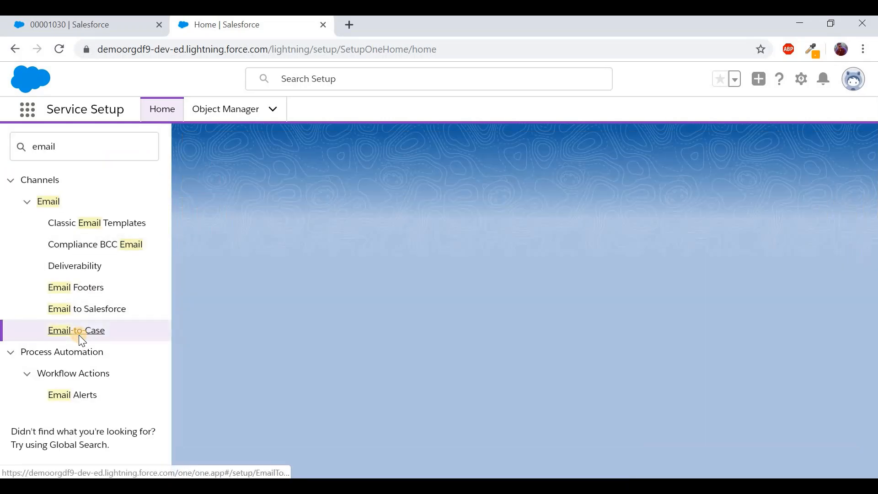
Tick 'Don't show me this page again' and continue past the Email-to-Case introduction
{"action": "scroll", "coordinate": [467, 336], "scroll_direction": "down", "scroll_amount": 1}
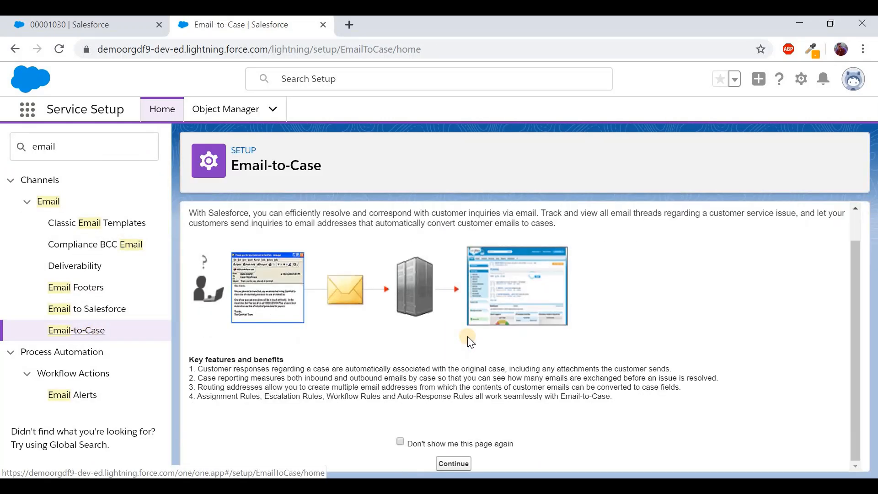
{"action": "left_click", "coordinate": [438, 442]}
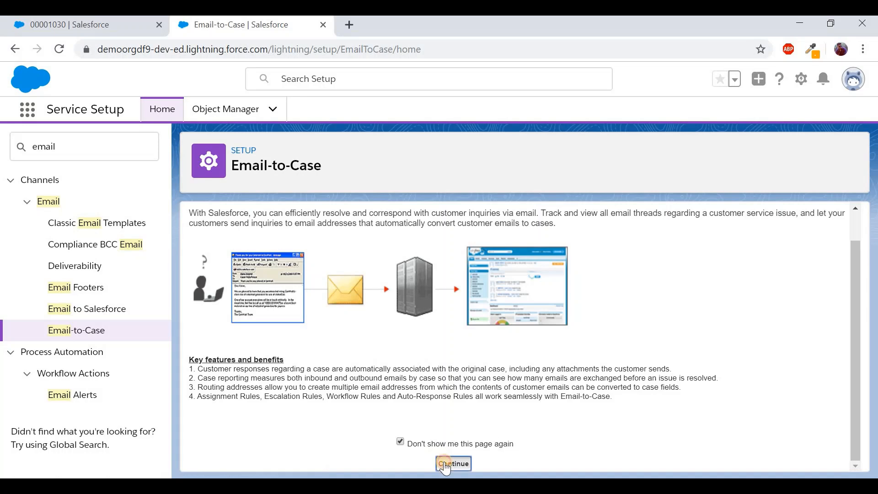
{"action": "left_click", "coordinate": [444, 464]}
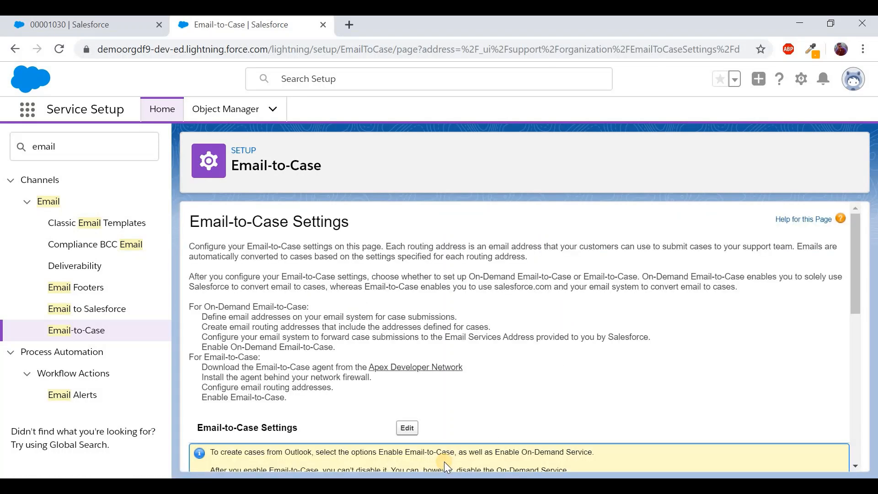
Read through the On-Demand Email-to-Case and Email-to-Case setup steps
{"action": "scroll", "coordinate": [572, 389], "scroll_direction": "down", "scroll_amount": 1}
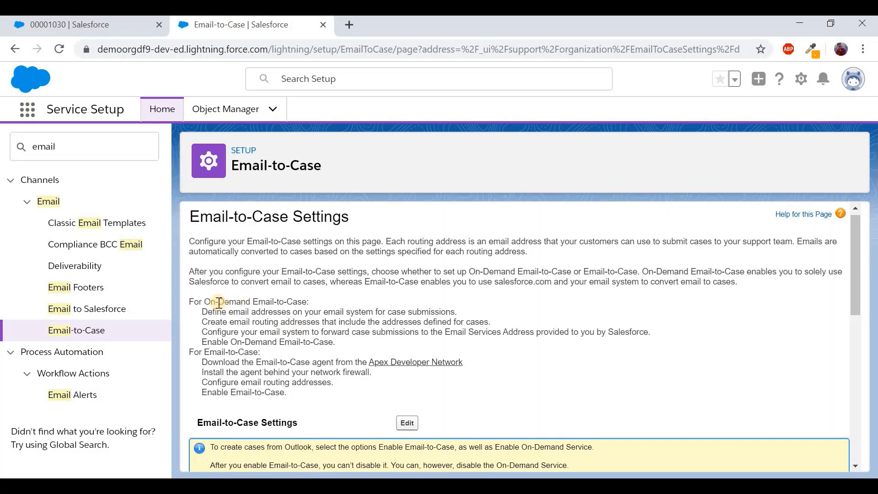
{"action": "left_click_drag", "start_coordinate": [204, 302], "coordinate": [309, 305]}
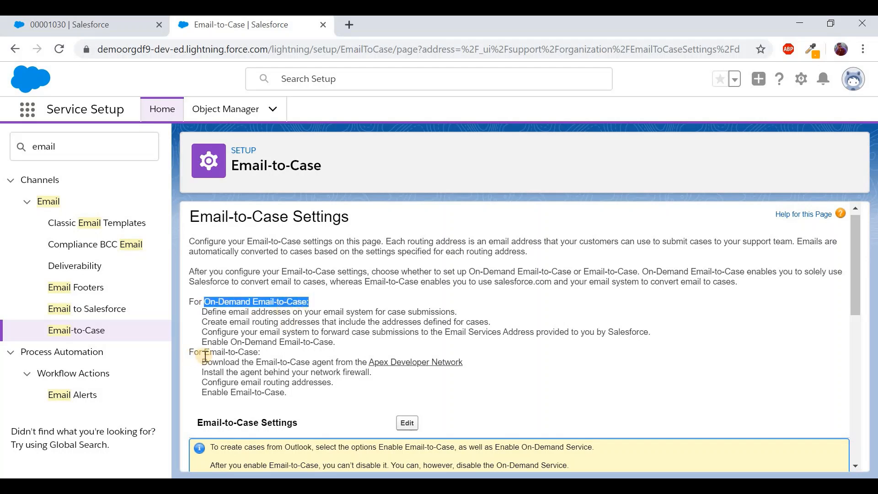
{"action": "left_click_drag", "start_coordinate": [204, 353], "coordinate": [273, 357]}
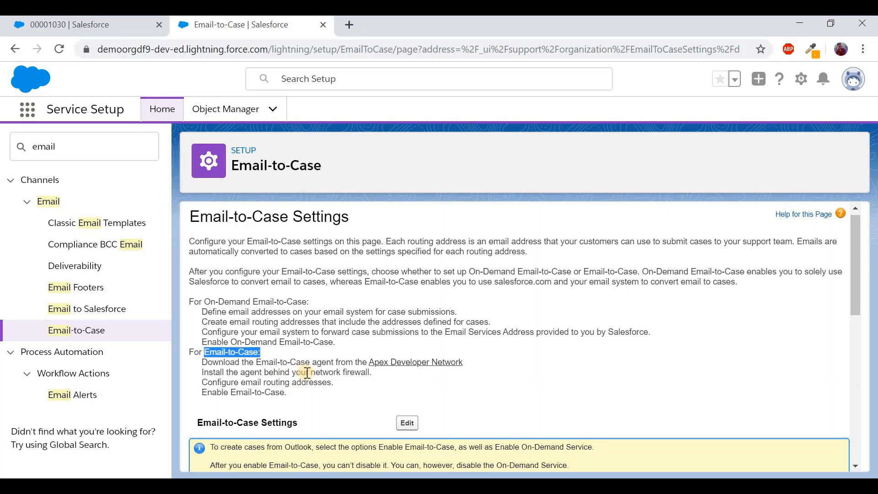
{"action": "left_click", "coordinate": [247, 355]}
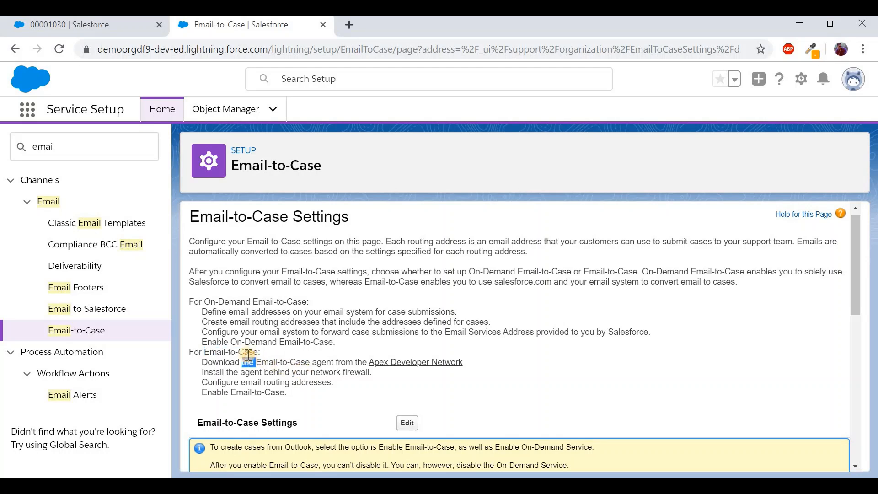
{"action": "triple_click", "coordinate": [248, 354]}
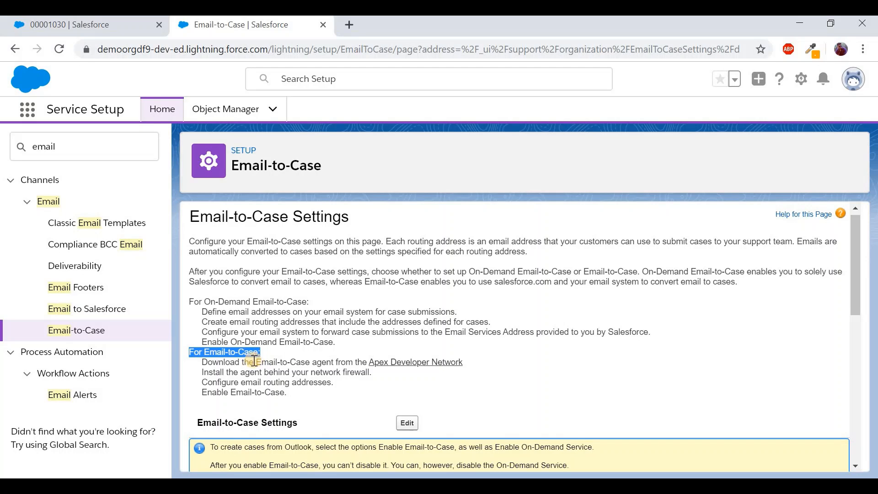
{"action": "left_click", "coordinate": [247, 355]}
{"action": "left_click_drag", "start_coordinate": [254, 362], "coordinate": [337, 361]}
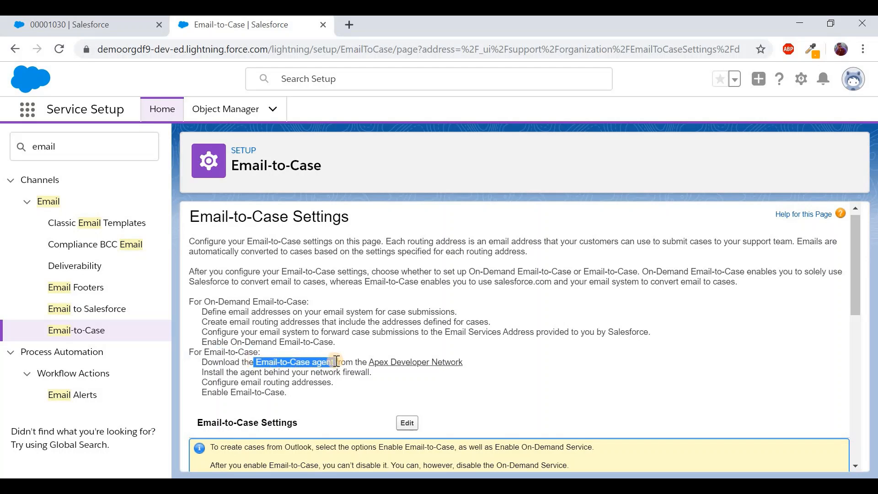
{"action": "left_click_drag", "start_coordinate": [204, 301], "coordinate": [315, 307]}
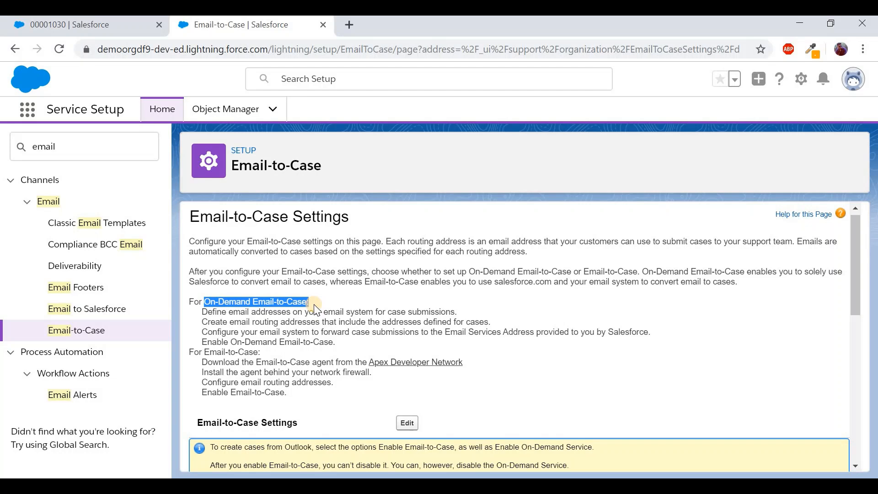
Turn on Email-to-Case and On-Demand Service, keeping the thread ID out of the email body, and save
{"action": "scroll", "coordinate": [389, 356], "scroll_direction": "down", "scroll_amount": 1}
{"action": "left_click", "coordinate": [409, 386]}
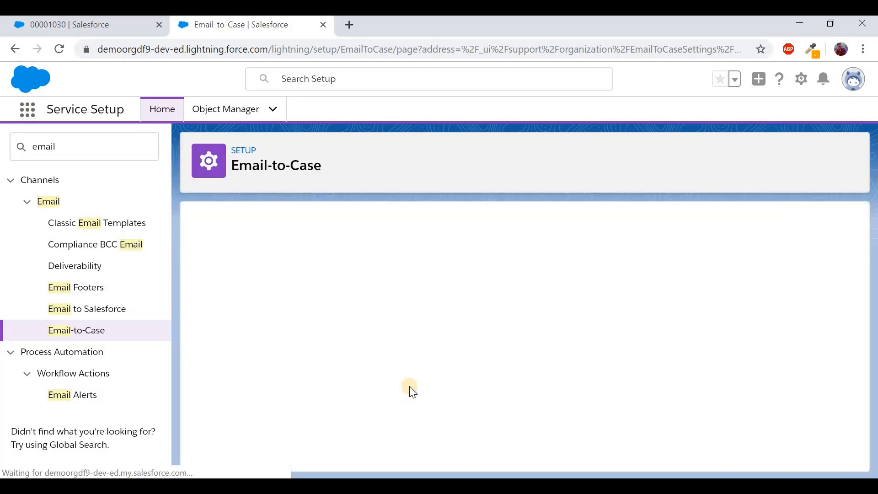
{"action": "scroll", "coordinate": [410, 386], "scroll_direction": "down", "scroll_amount": 1}
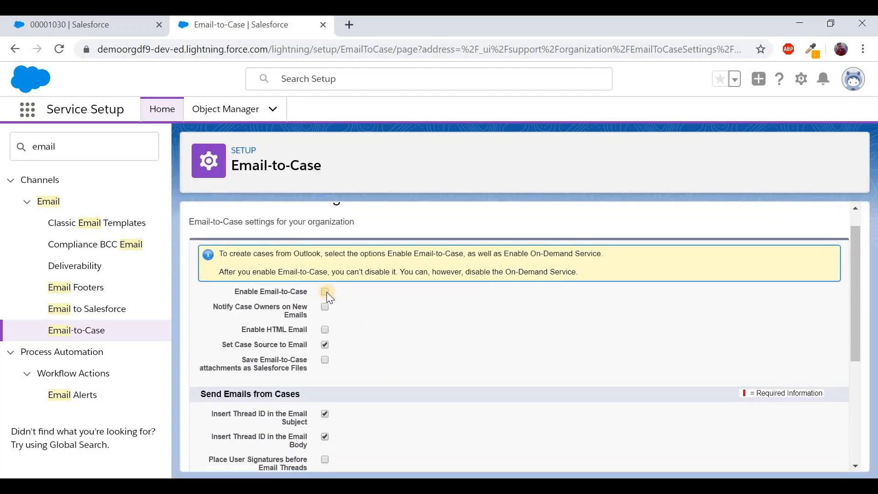
{"action": "scroll", "coordinate": [388, 366], "scroll_direction": "down", "scroll_amount": 3}
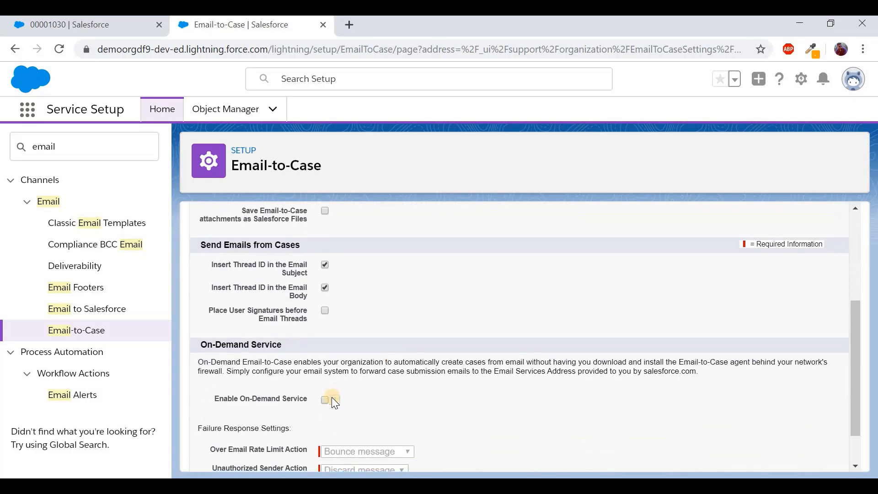
{"action": "left_click", "coordinate": [325, 400]}
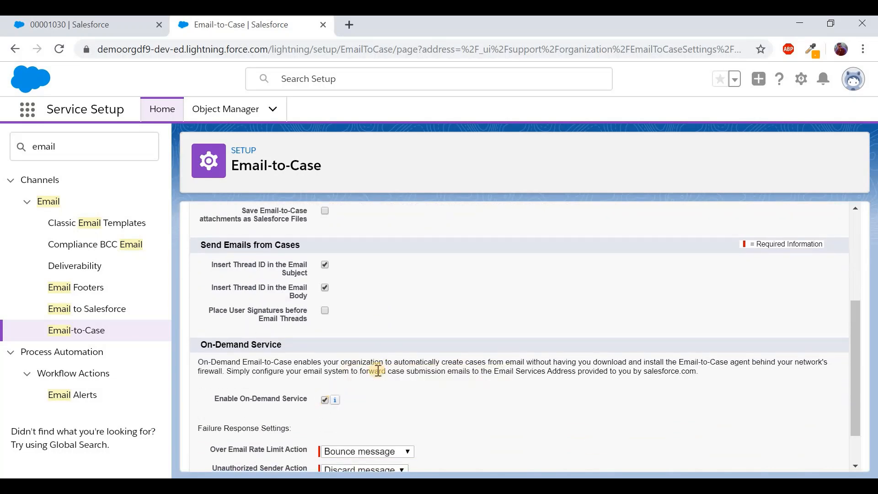
{"action": "scroll", "coordinate": [345, 326], "scroll_direction": "up", "scroll_amount": 1}
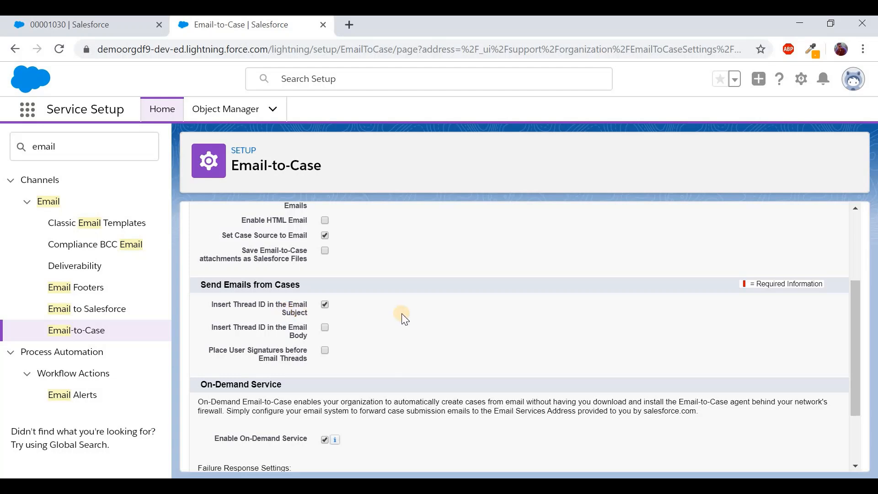
{"action": "scroll", "coordinate": [398, 314], "scroll_direction": "down", "scroll_amount": 2}
{"action": "left_click", "coordinate": [401, 453]}
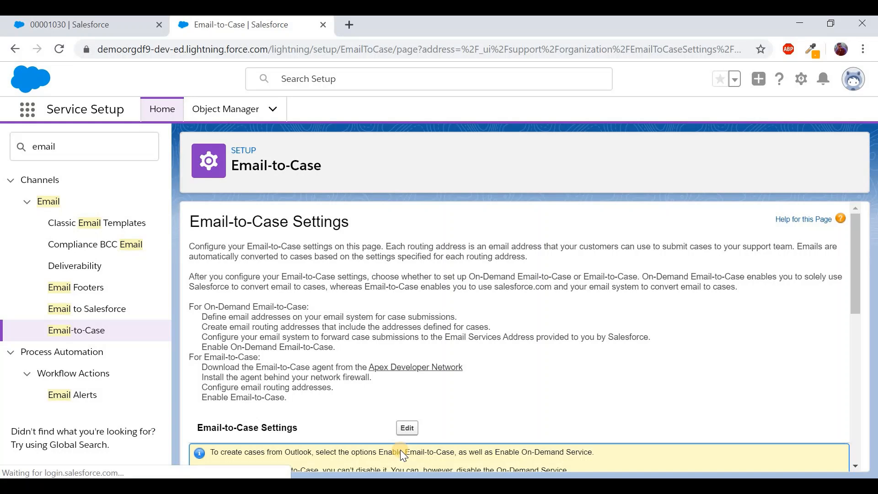
{"action": "scroll", "coordinate": [487, 374], "scroll_direction": "down", "scroll_amount": 5}
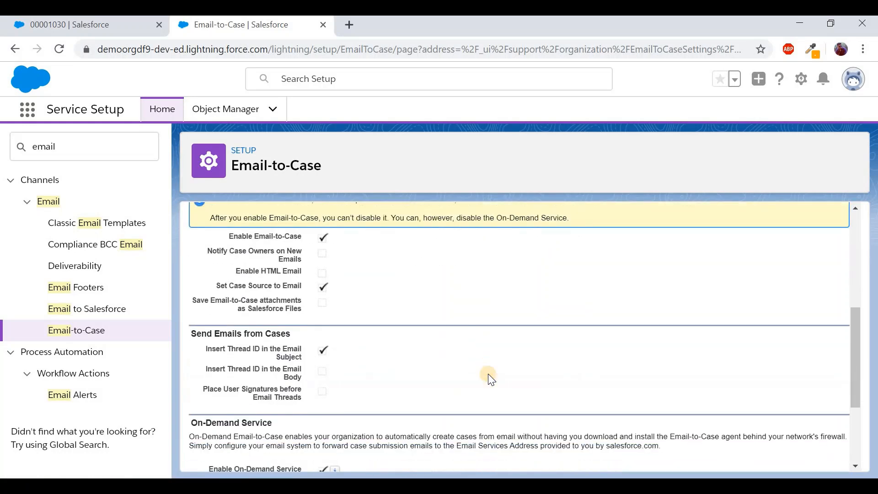
{"action": "scroll", "coordinate": [488, 374], "scroll_direction": "down", "scroll_amount": 3}
Create a new routing address named SupportTeam using the support mailbox's email address
{"action": "left_click", "coordinate": [407, 430]}
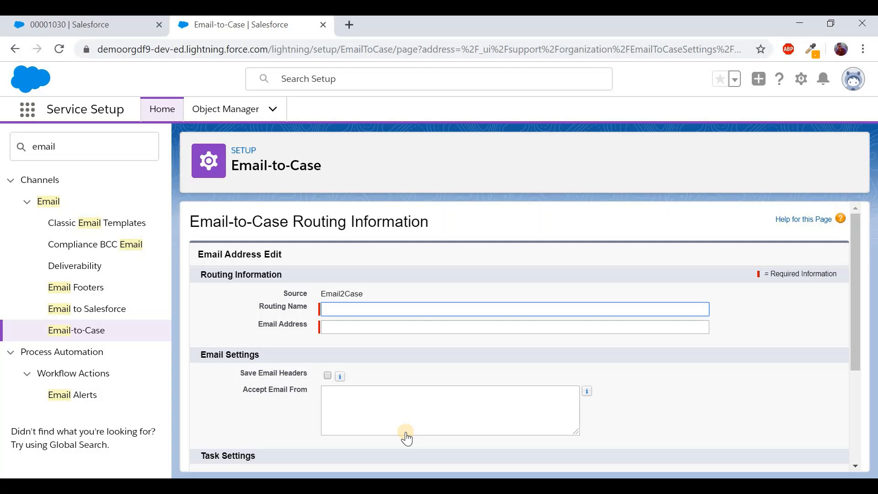
{"action": "type", "text": "SupportTeam"}
{"action": "left_click", "coordinate": [390, 332]}
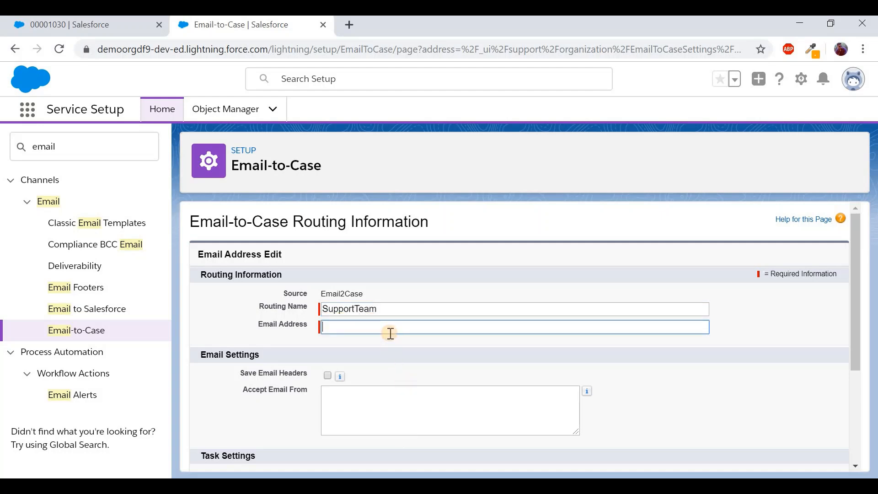
{"action": "key", "text": "ctrl+v"}
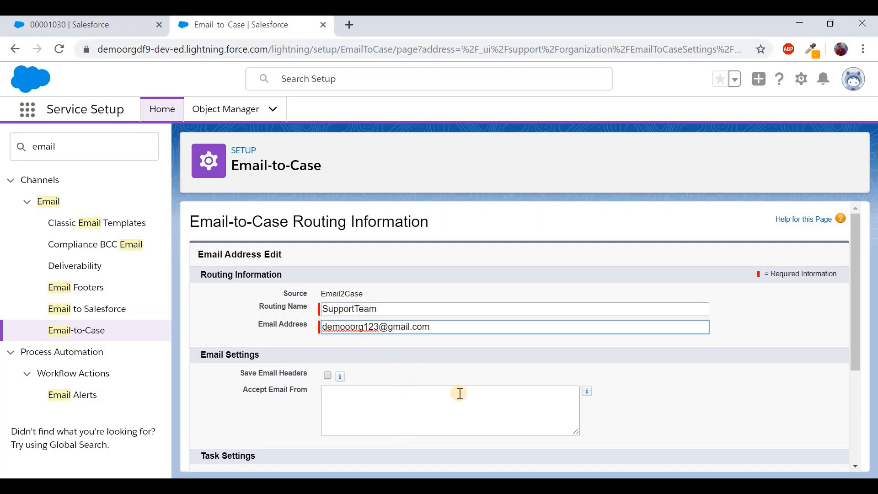
{"action": "scroll", "coordinate": [459, 392], "scroll_direction": "down", "scroll_amount": 3}
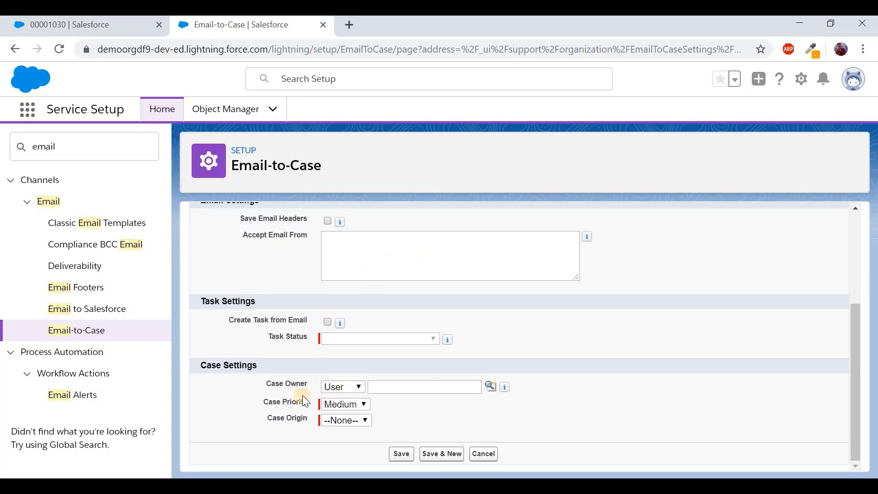
Give it Medium priority and case origin Email, then save and confirm the verification prompt
{"action": "left_click", "coordinate": [364, 403]}
{"action": "left_click", "coordinate": [396, 413]}
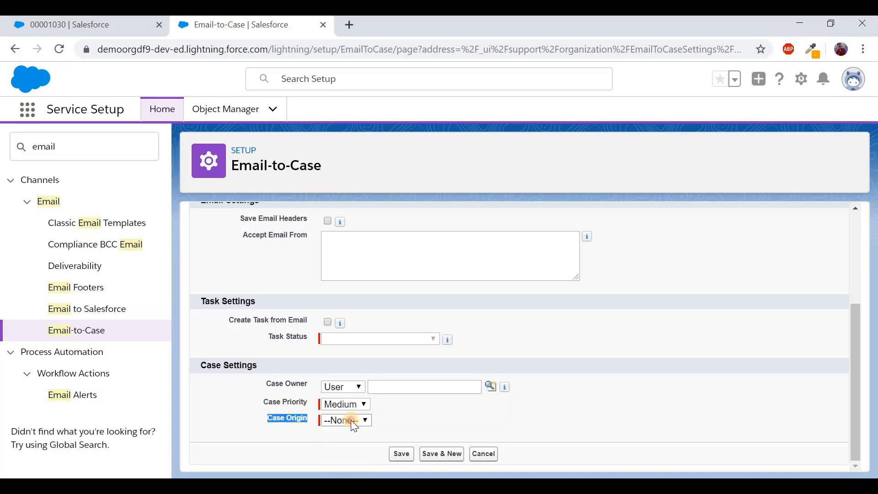
{"action": "left_click", "coordinate": [350, 420]}
{"action": "left_click", "coordinate": [348, 379]}
{"action": "left_click", "coordinate": [398, 454]}
{"action": "left_click", "coordinate": [497, 211]}
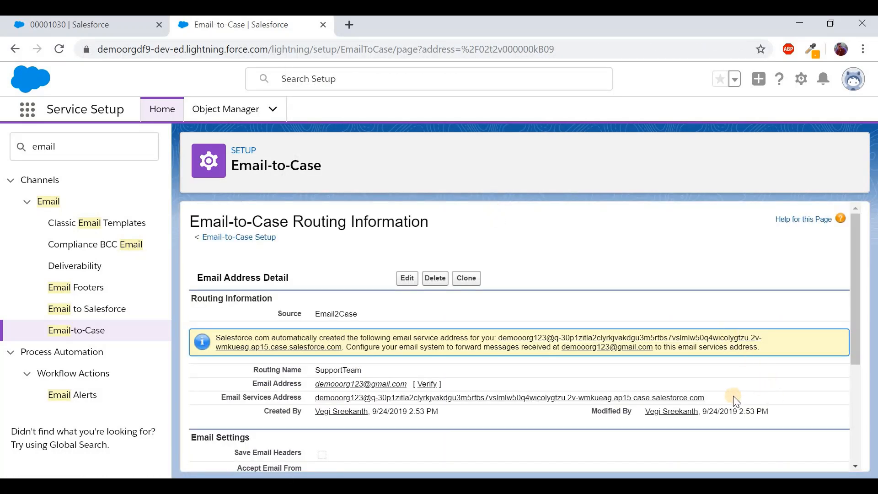
Review SupportTeam's generated Email Services Address and its Medium priority, Email origin case settings
{"action": "left_click_drag", "start_coordinate": [716, 399], "coordinate": [313, 404]}
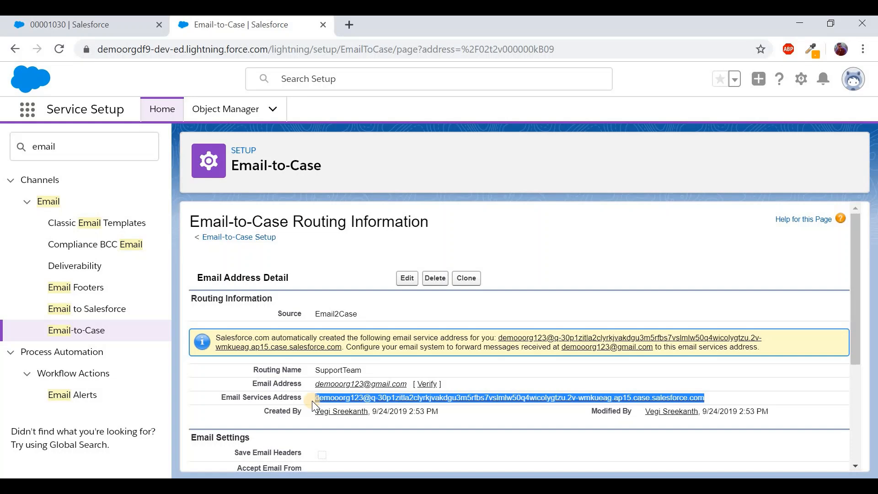
{"action": "scroll", "coordinate": [312, 400], "scroll_direction": "down", "scroll_amount": 4}
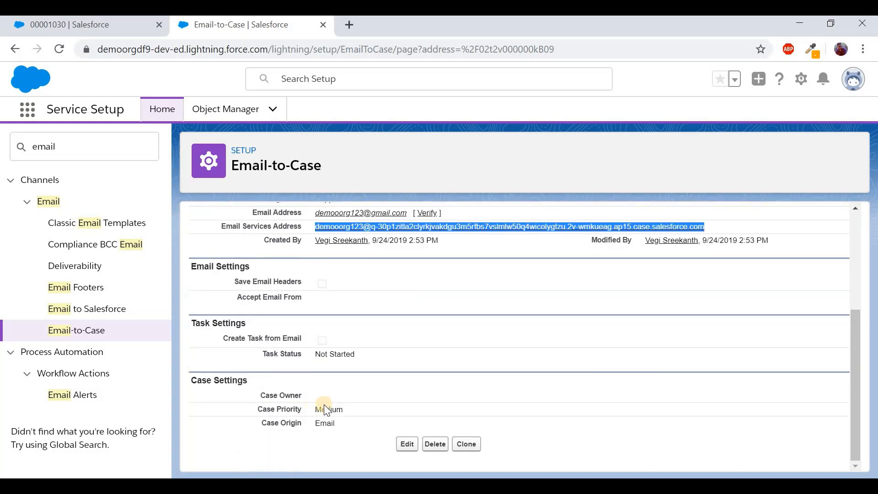
{"action": "left_click", "coordinate": [322, 411]}
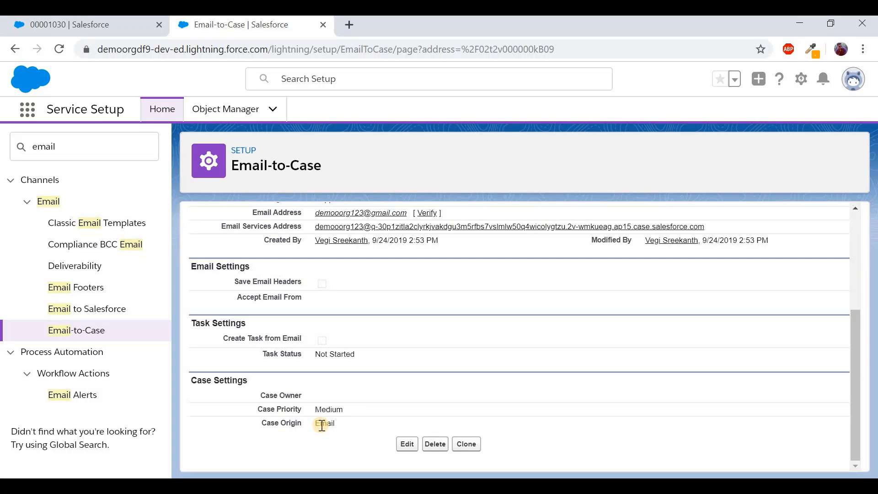
{"action": "scroll", "coordinate": [378, 345], "scroll_direction": "up", "scroll_amount": 2}
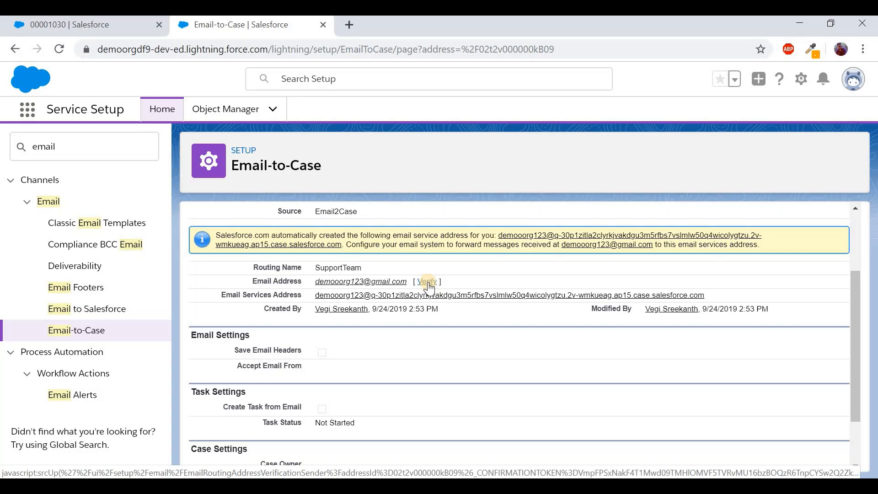
{"action": "scroll", "coordinate": [429, 287], "scroll_direction": "down", "scroll_amount": 1}
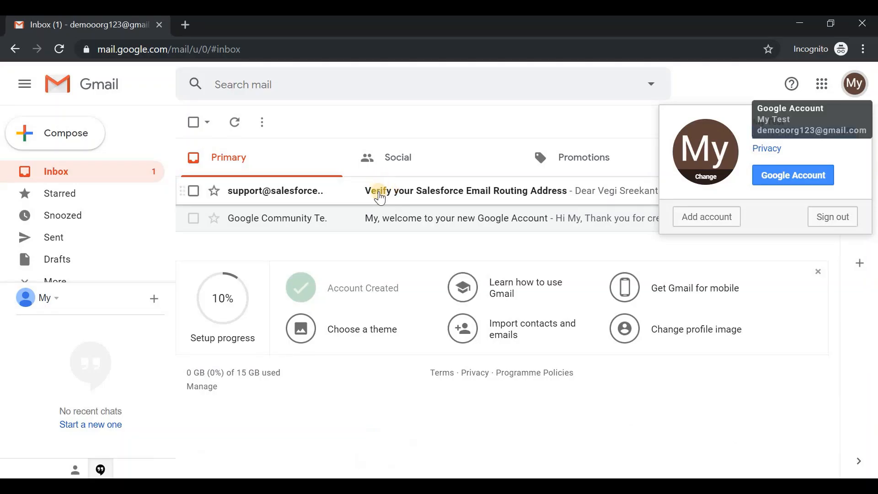
Open the Salesforce verification email and follow its confirmation link to verify the SupportTeam address
{"action": "left_click", "coordinate": [380, 192]}
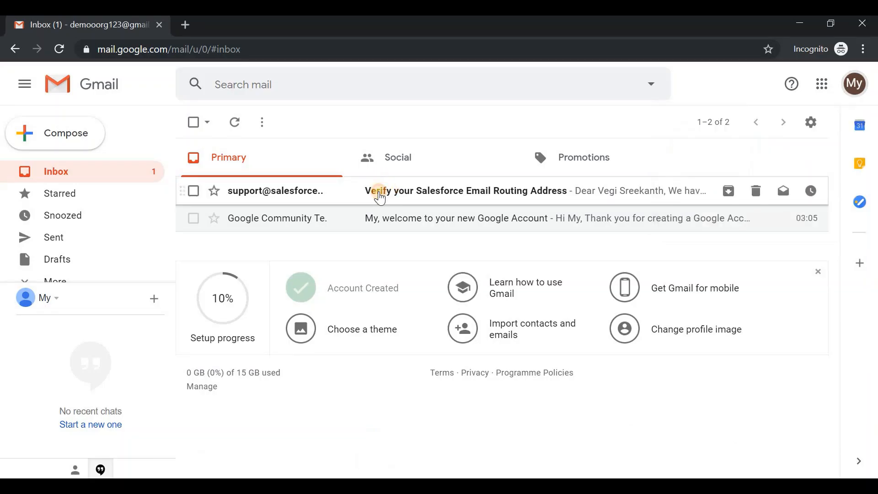
{"action": "scroll", "coordinate": [427, 373], "scroll_direction": "down", "scroll_amount": 2}
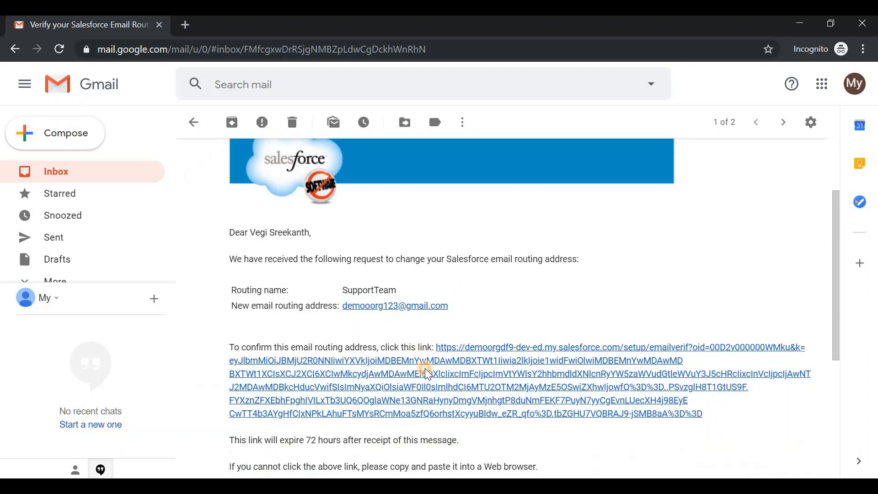
{"action": "left_click", "coordinate": [428, 372]}
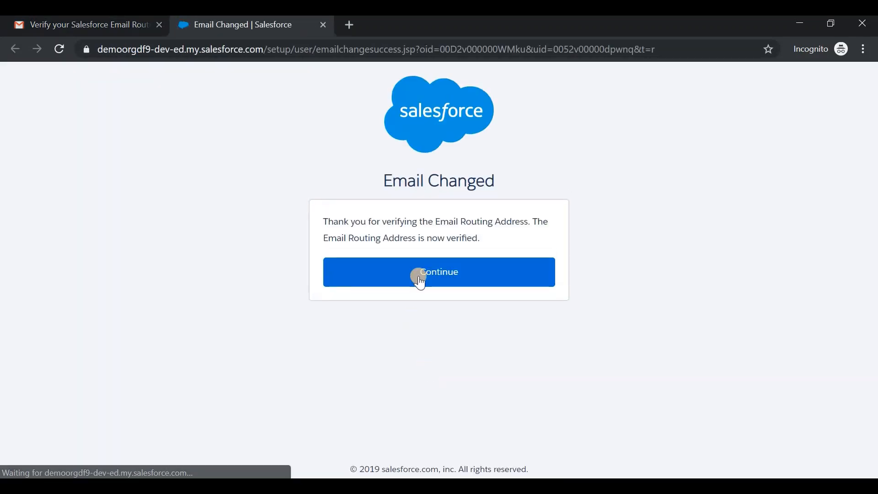
{"action": "left_click", "coordinate": [424, 270]}
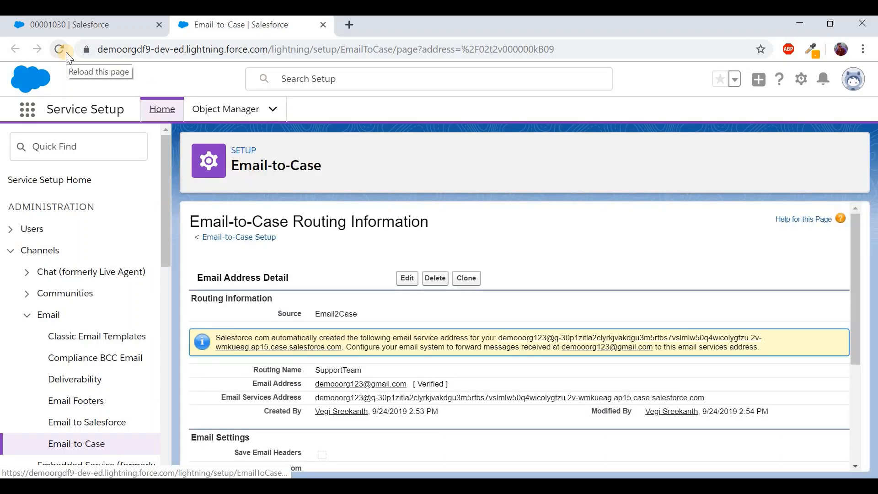
Check the address shows [Verified] and select the Email Services Address to copy it
{"action": "double_click", "coordinate": [430, 384]}
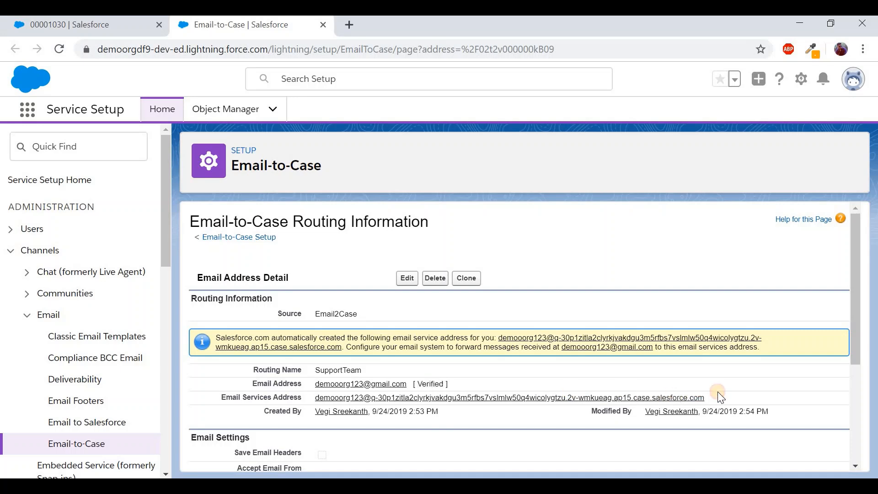
{"action": "left_click_drag", "start_coordinate": [715, 398], "coordinate": [311, 401]}
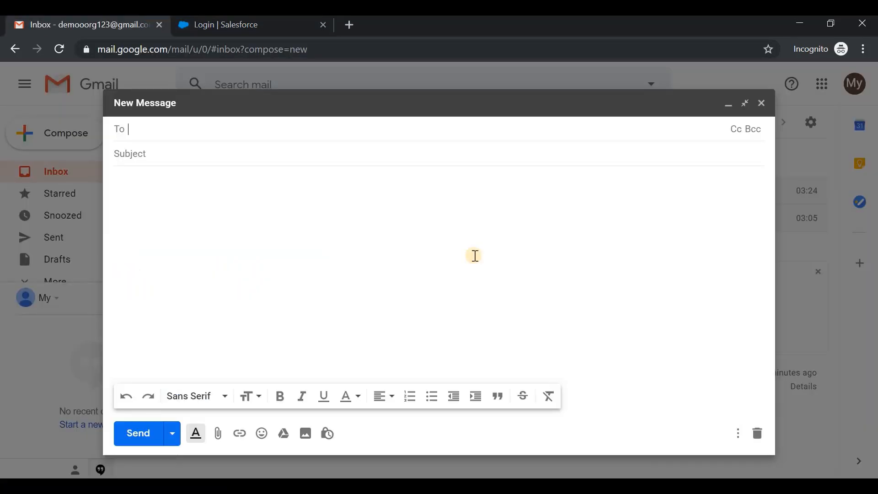
Email 'New Software Issue. Please resolve' with body 'Test' to the pasted services address
{"action": "key", "text": "ctrl+v"}
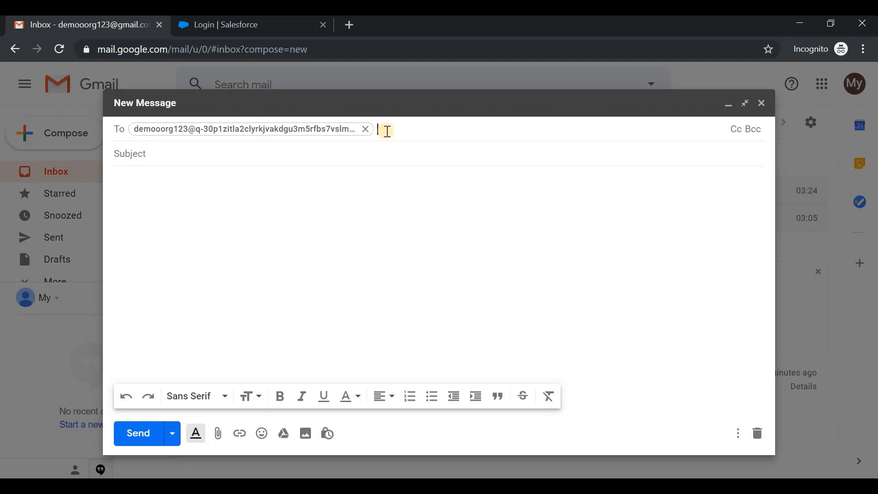
{"action": "left_click", "coordinate": [363, 152]}
{"action": "type", "text": "New"}
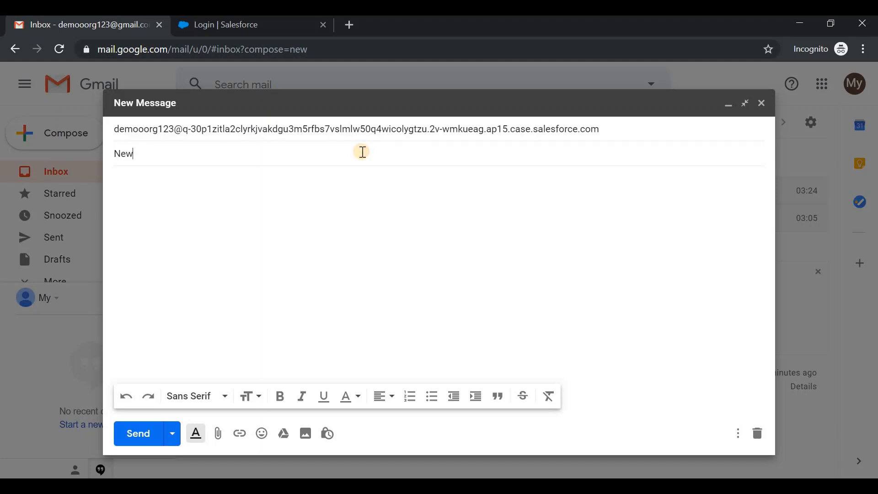
{"action": "type", "text": " Software Issue. Please resolve"}
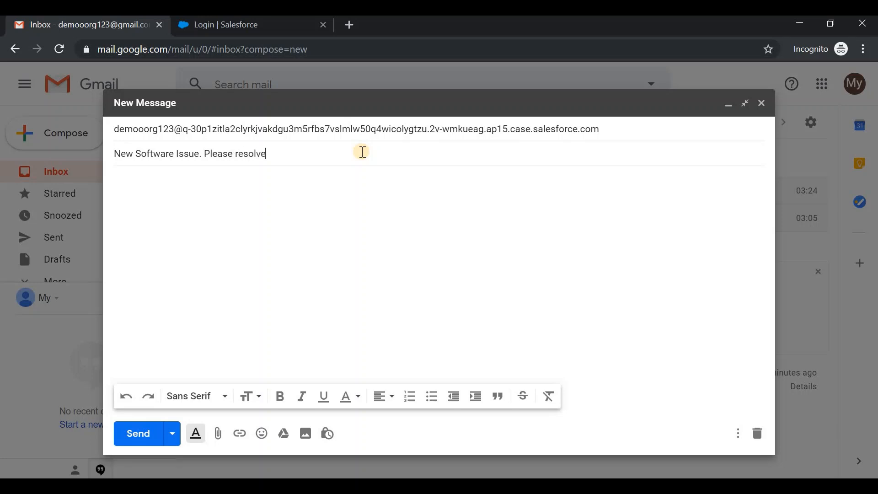
{"action": "left_click", "coordinate": [344, 176]}
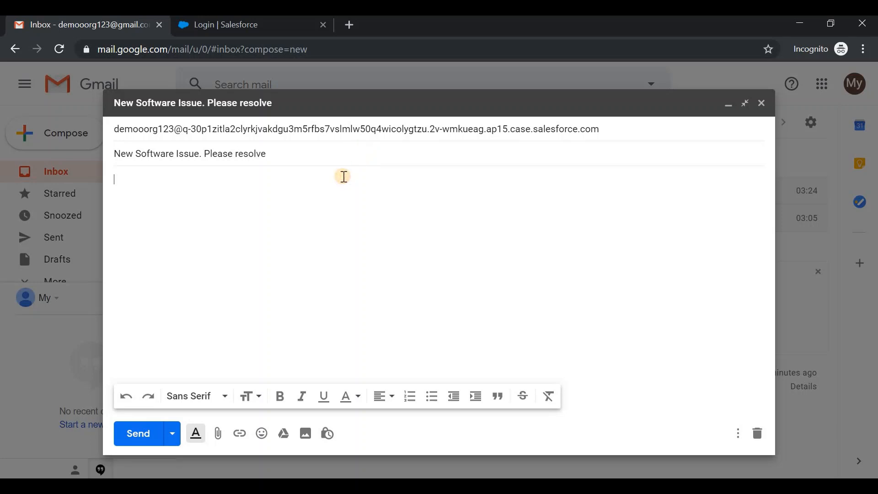
{"action": "type", "text": "Test"}
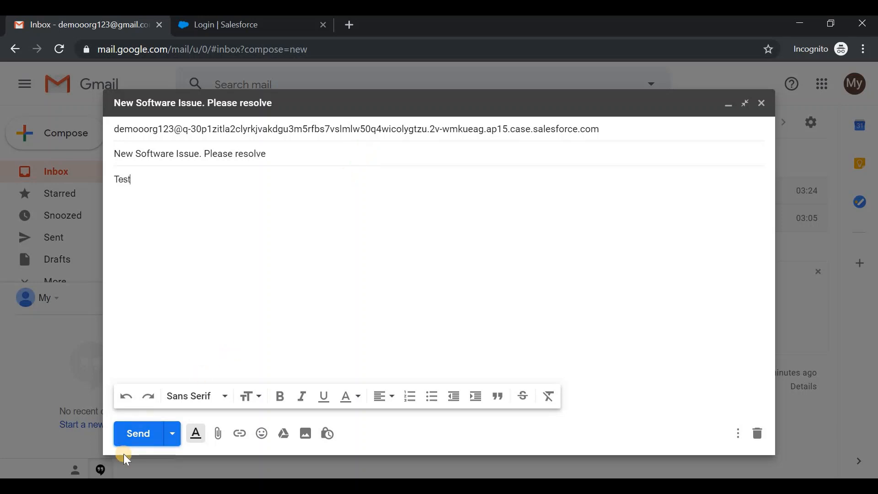
{"action": "left_click", "coordinate": [140, 433]}
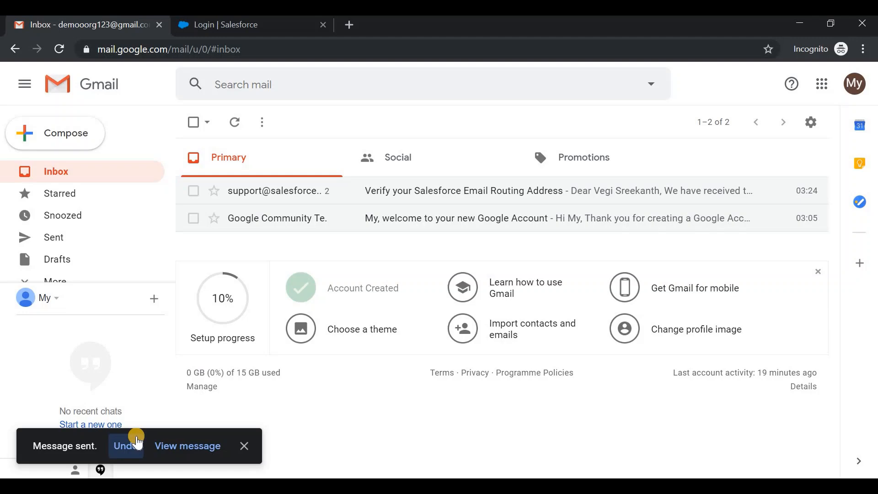
{"action": "left_click", "coordinate": [171, 446]}
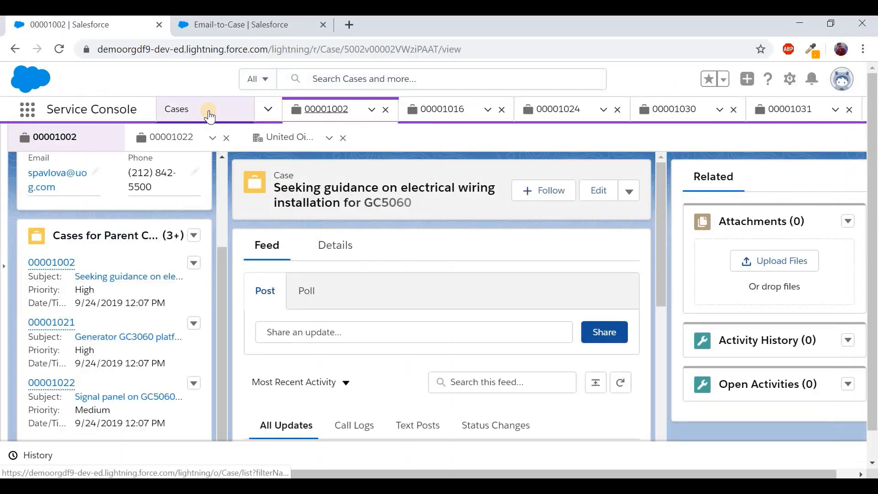
Open new case 00001032 from the open cases list and check its owner and Email origin in Details
{"action": "left_click", "coordinate": [204, 110]}
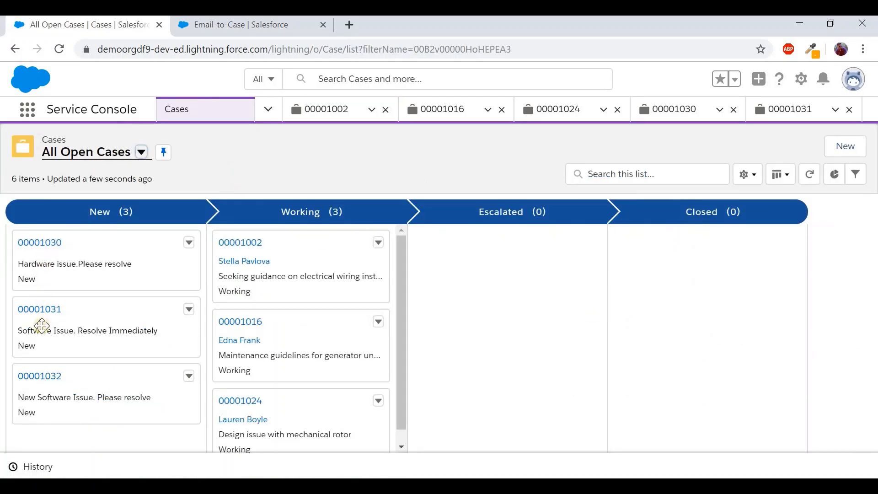
{"action": "left_click_drag", "start_coordinate": [39, 385], "coordinate": [31, 403]}
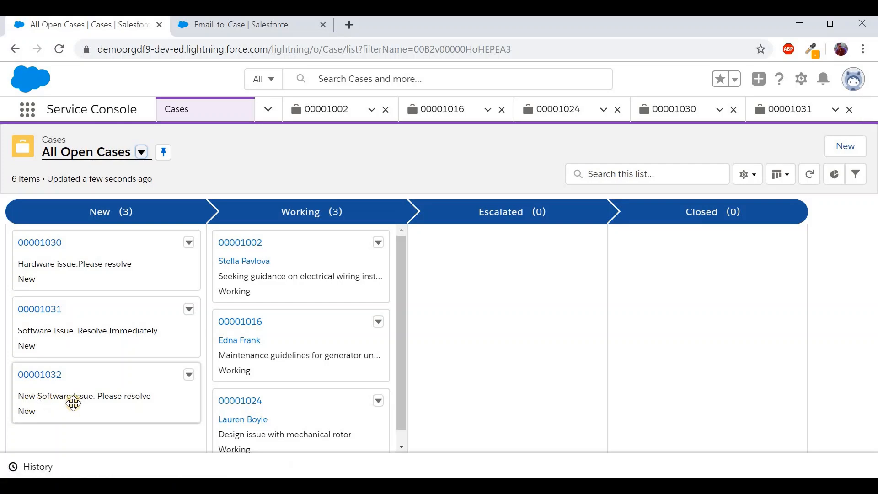
{"action": "left_click", "coordinate": [48, 380]}
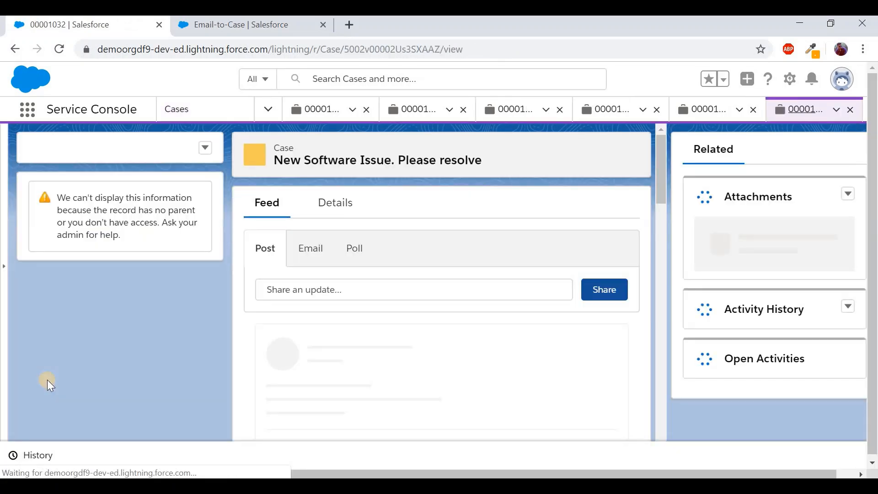
{"action": "left_click", "coordinate": [341, 212]}
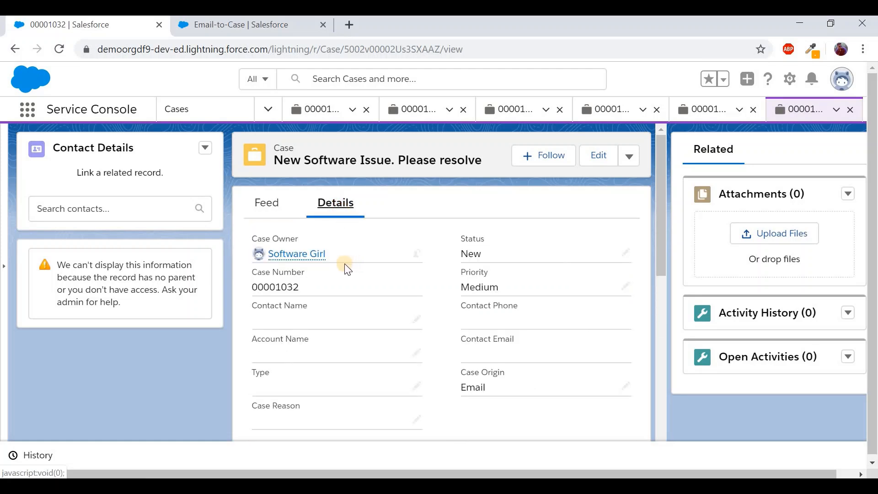
{"action": "mouse_move", "coordinate": [273, 255]}
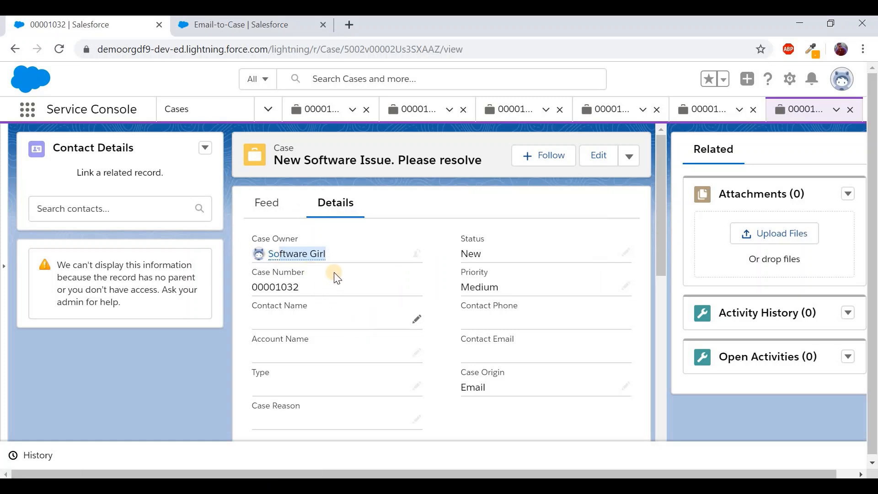
{"action": "double_click", "coordinate": [327, 161]}
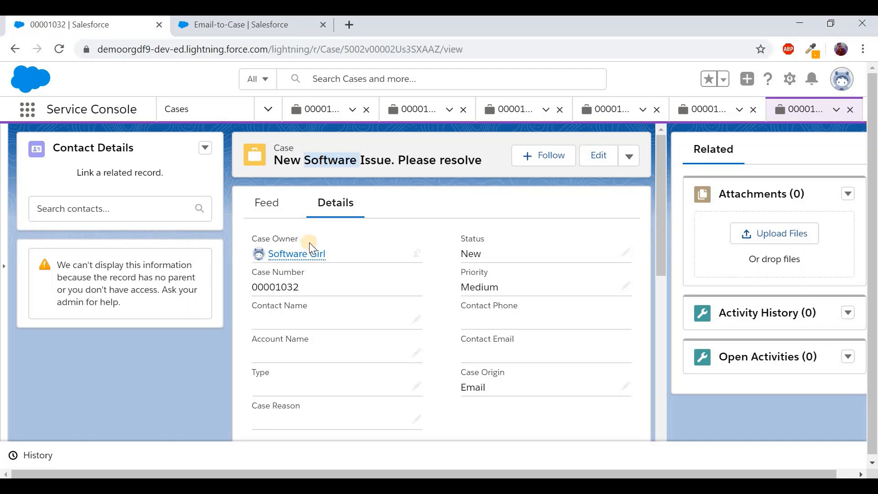
{"action": "left_click_drag", "start_coordinate": [327, 257], "coordinate": [271, 256]}
{"action": "mouse_move", "coordinate": [270, 264]}
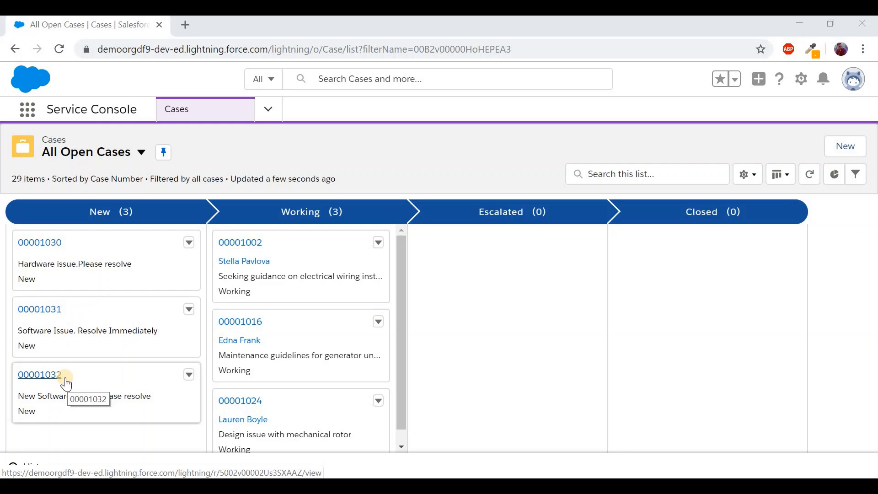
Filter case 00001032's feed to Emails to reveal the incoming 'Test' message
{"action": "left_click", "coordinate": [56, 376]}
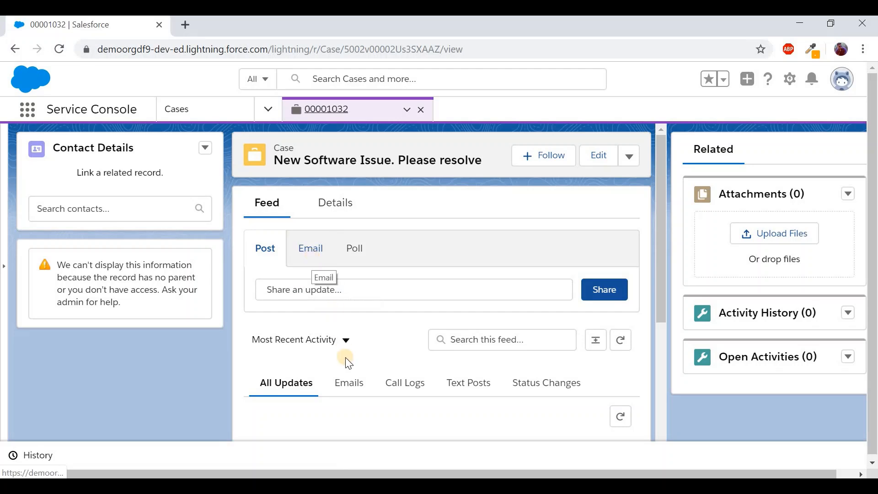
{"action": "scroll", "coordinate": [346, 361], "scroll_direction": "down", "scroll_amount": 1}
{"action": "scroll", "coordinate": [346, 358], "scroll_direction": "down", "scroll_amount": 2}
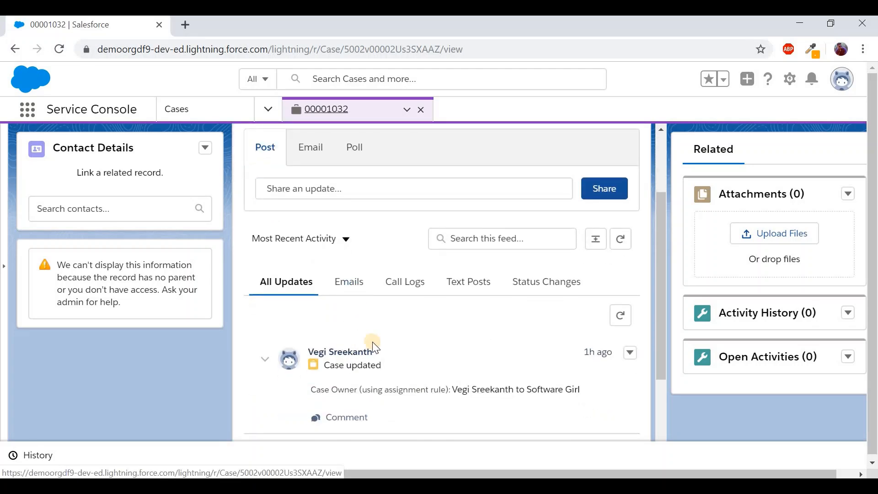
{"action": "scroll", "coordinate": [372, 345], "scroll_direction": "down", "scroll_amount": 2}
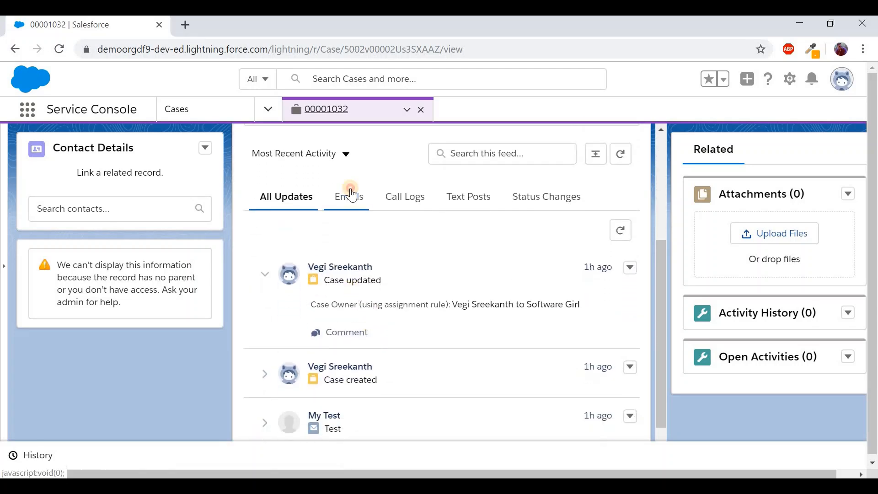
{"action": "left_click", "coordinate": [348, 196]}
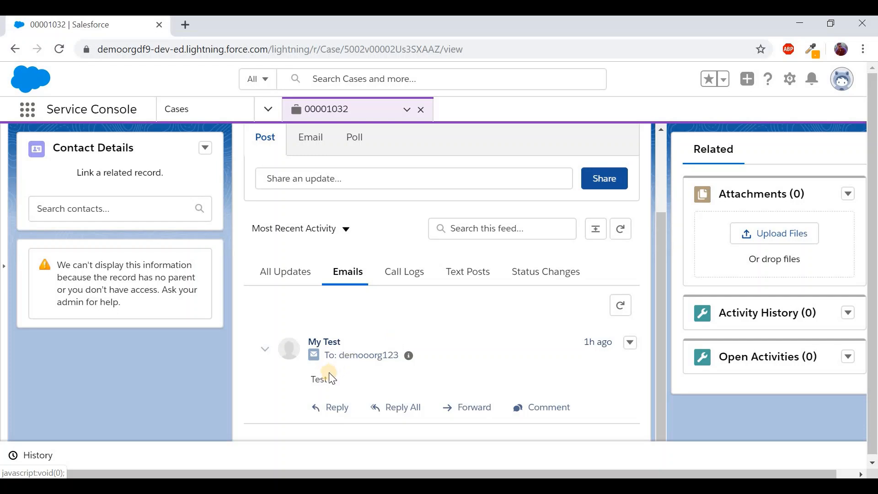
{"action": "double_click", "coordinate": [315, 380]}
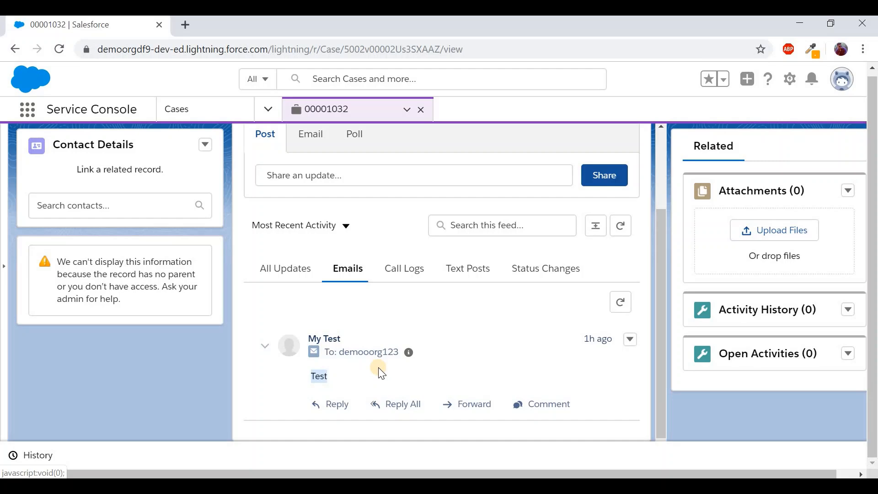
Send the reply 'This is a response from Salesforce' on case 00001032 and review it in the feed
{"action": "left_click", "coordinate": [332, 409]}
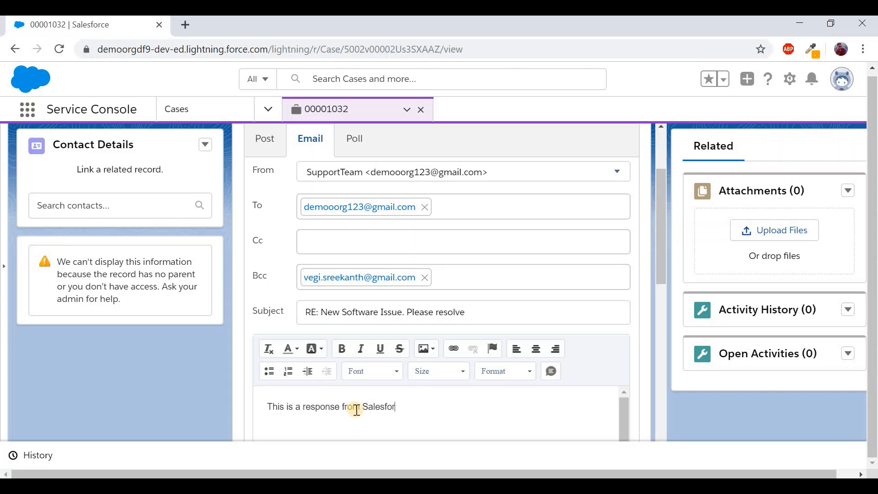
{"action": "type", "text": "ce"}
{"action": "key", "text": "Return"}
{"action": "scroll", "coordinate": [501, 415], "scroll_direction": "down", "scroll_amount": 5}
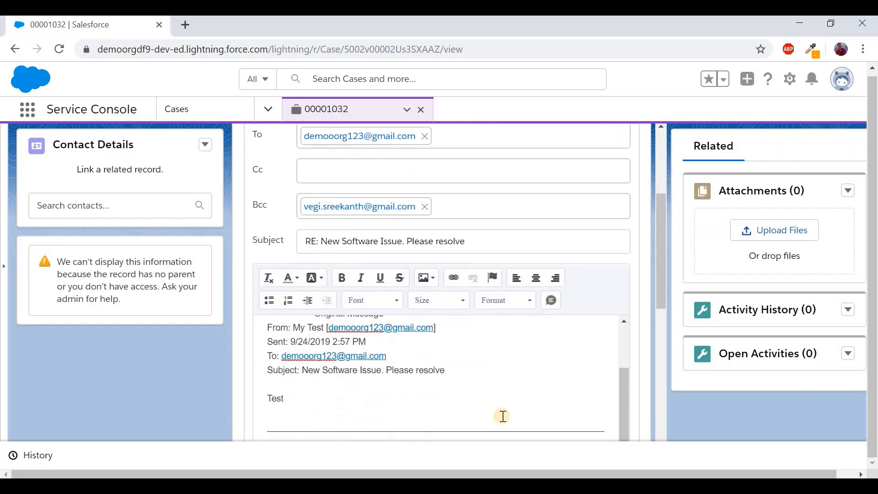
{"action": "scroll", "coordinate": [503, 416], "scroll_direction": "down", "scroll_amount": 4}
{"action": "left_click", "coordinate": [583, 371]}
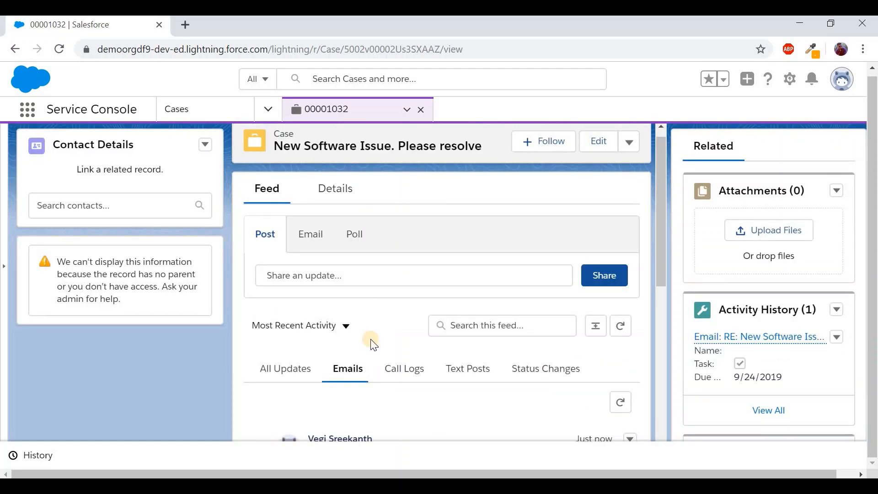
{"action": "scroll", "coordinate": [371, 343], "scroll_direction": "down", "scroll_amount": 5}
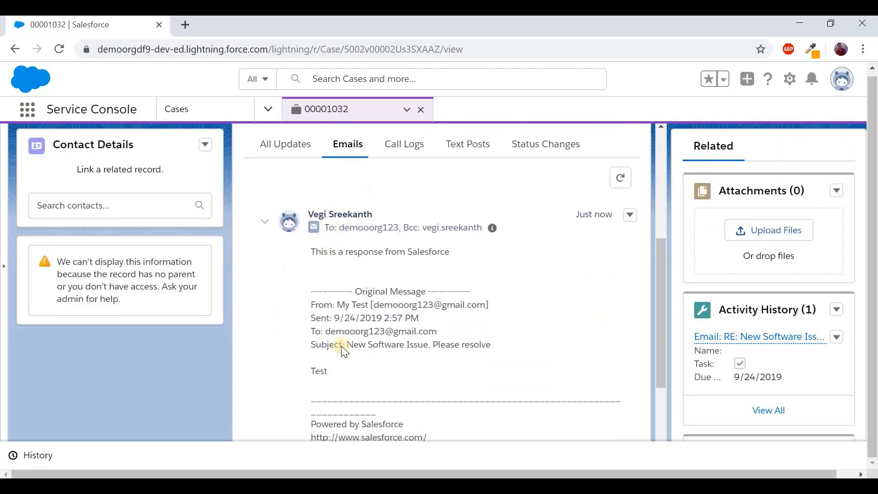
{"action": "scroll", "coordinate": [356, 266], "scroll_direction": "down", "scroll_amount": 2}
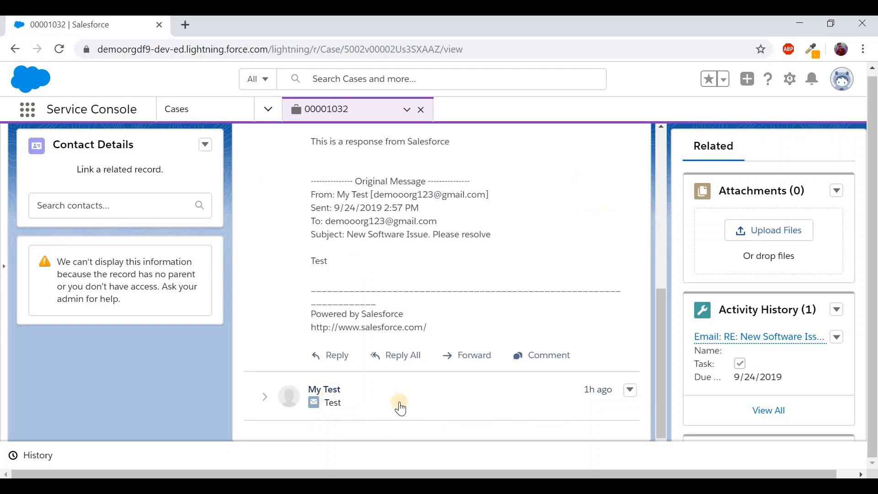
{"action": "scroll", "coordinate": [366, 320], "scroll_direction": "up", "scroll_amount": 3}
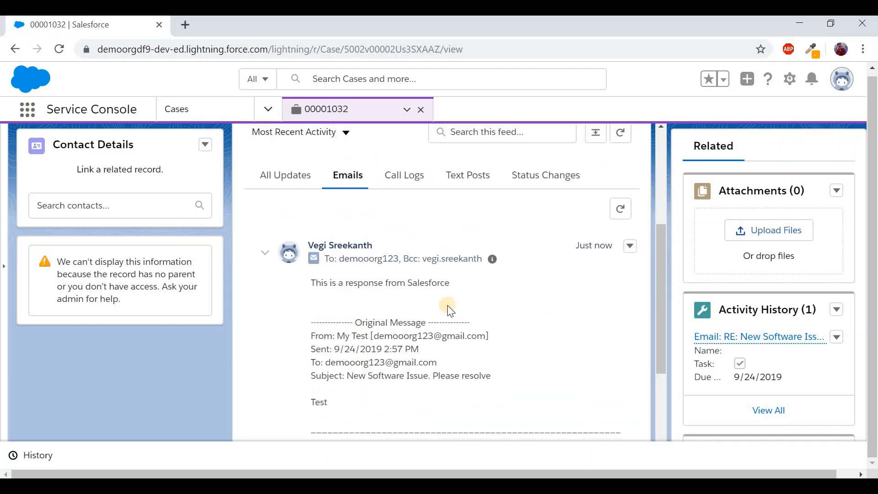
{"action": "key", "text": "alt+Tab"}
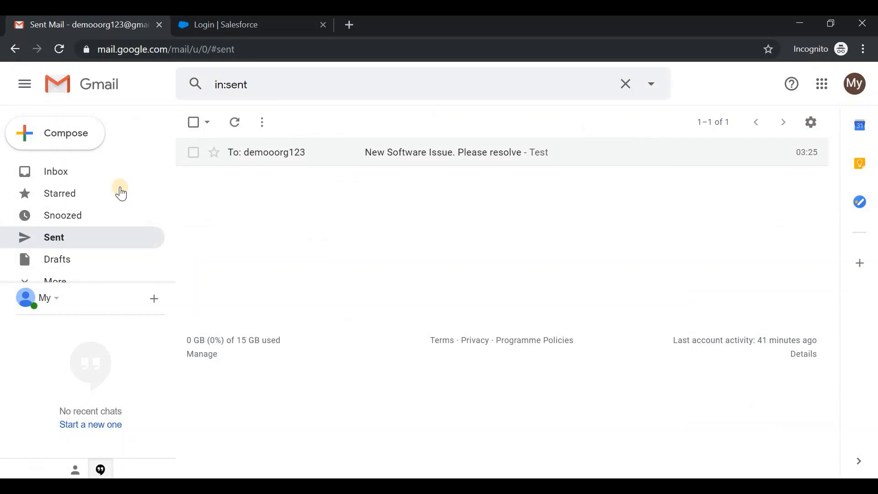
Open the 'RE: New Software Issue. Please resolve' reply in the inbox and mark it Looks safe
{"action": "left_click", "coordinate": [90, 175]}
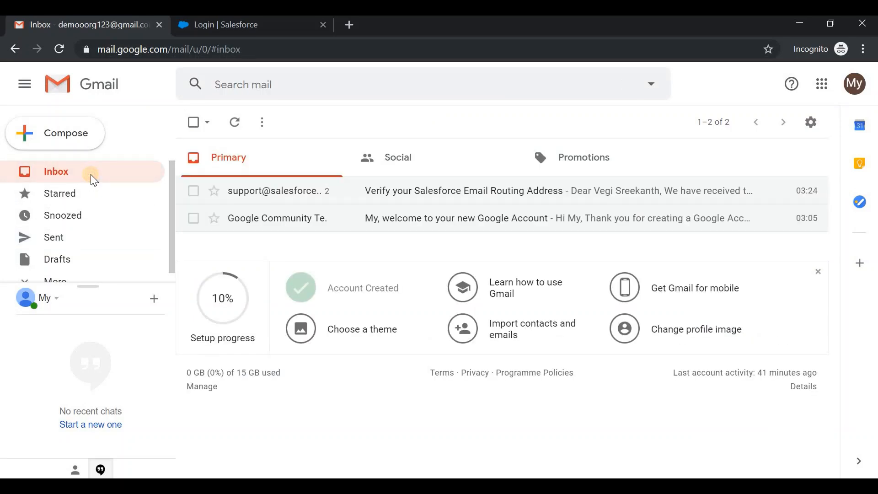
{"action": "left_click", "coordinate": [84, 173]}
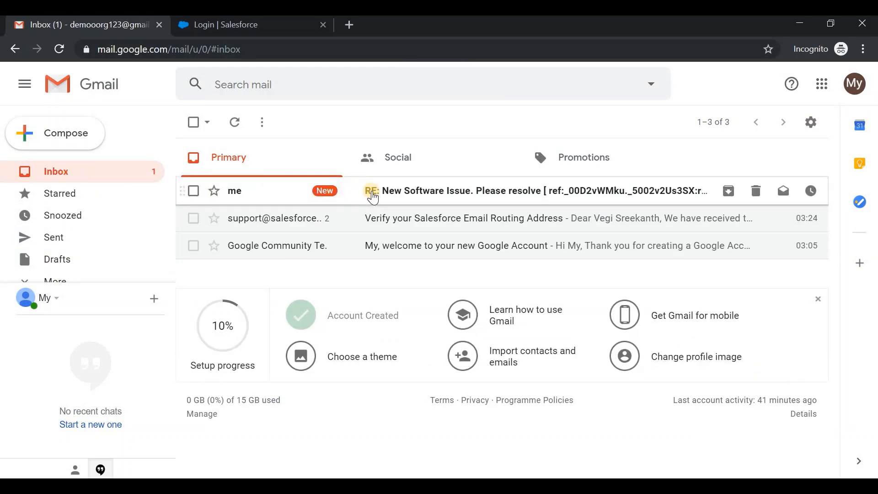
{"action": "left_click", "coordinate": [372, 197]}
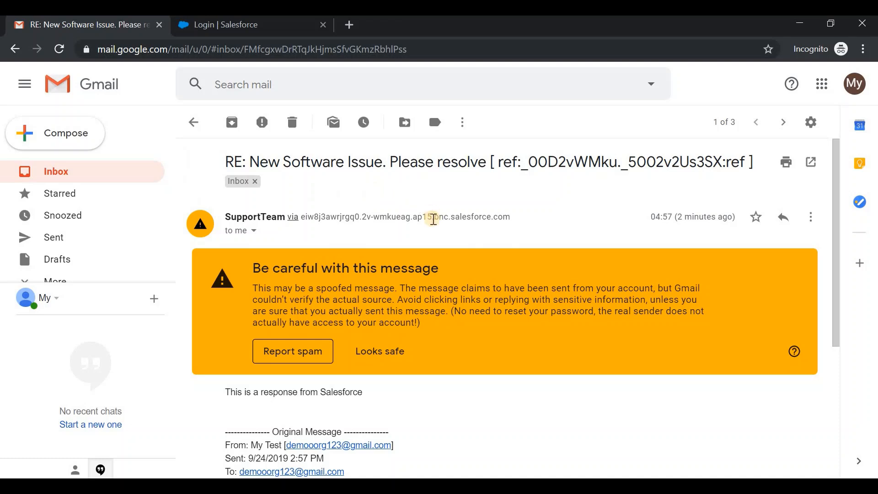
{"action": "scroll", "coordinate": [299, 320], "scroll_direction": "down", "scroll_amount": 1}
{"action": "triple_click", "coordinate": [287, 343]}
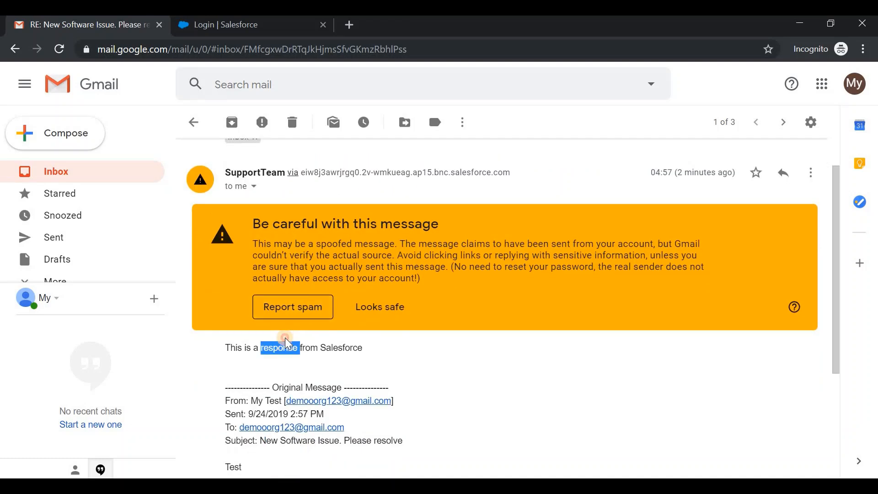
{"action": "left_click", "coordinate": [387, 306]}
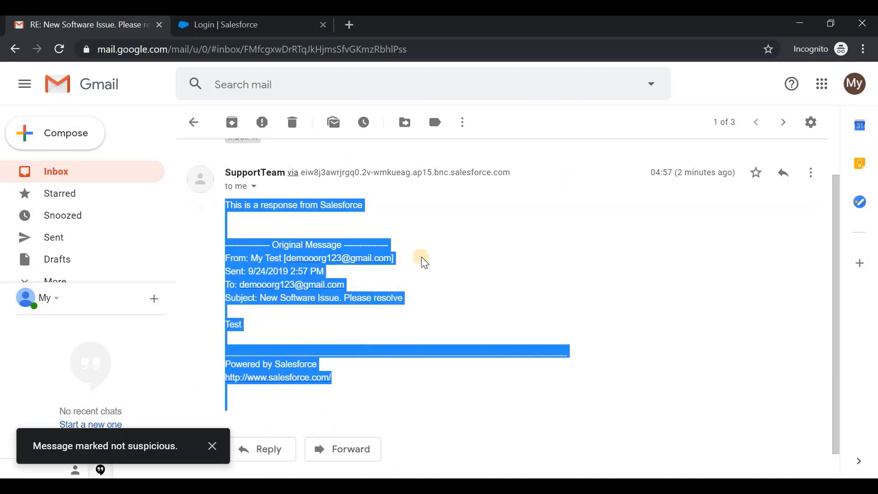
Inspect the case thread ref code in the reply's subject line
{"action": "scroll", "coordinate": [401, 246], "scroll_direction": "up", "scroll_amount": 1}
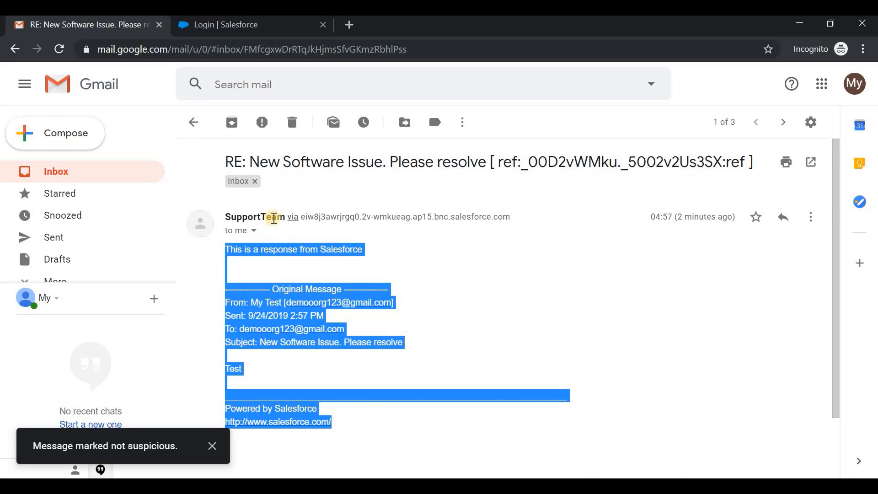
{"action": "left_click", "coordinate": [311, 251]}
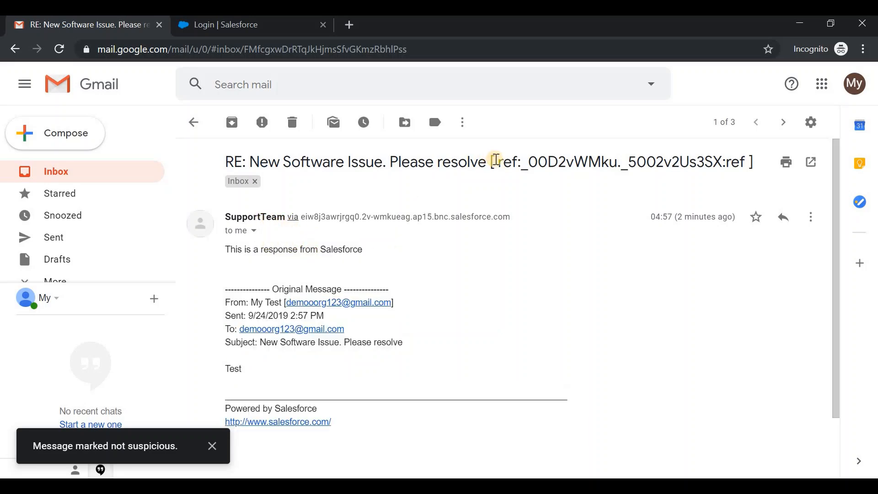
{"action": "left_click_drag", "start_coordinate": [495, 159], "coordinate": [746, 162]}
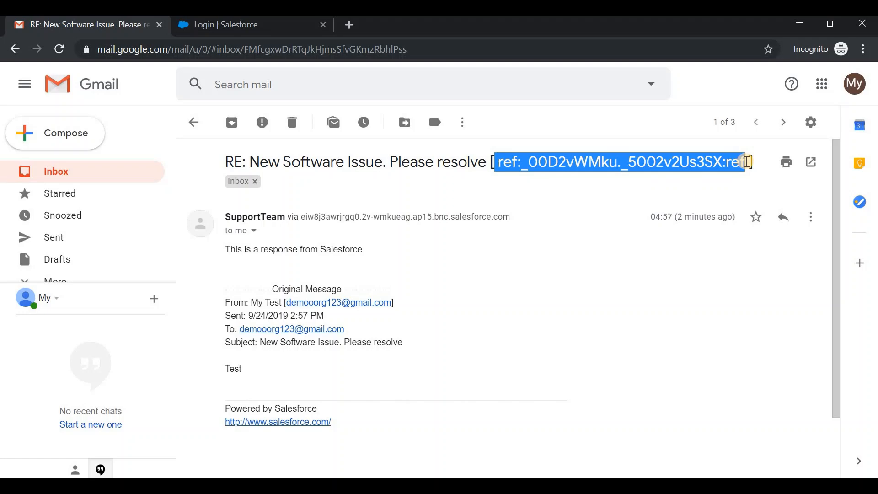
{"action": "triple_click", "coordinate": [682, 171]}
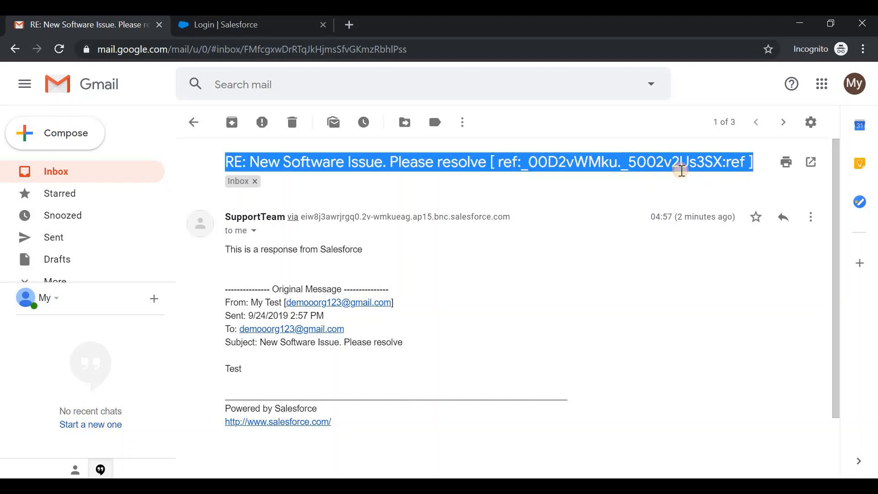
{"action": "left_click", "coordinate": [557, 260]}
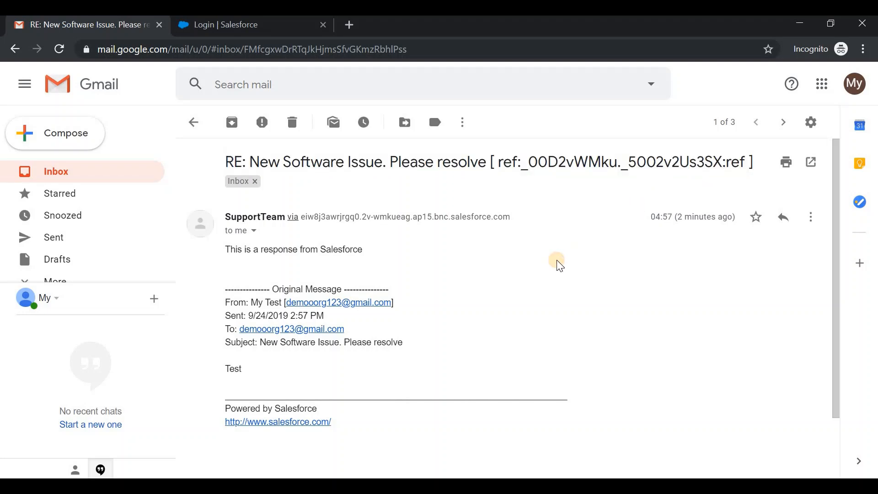
{"action": "scroll", "coordinate": [558, 265], "scroll_direction": "down", "scroll_amount": 2}
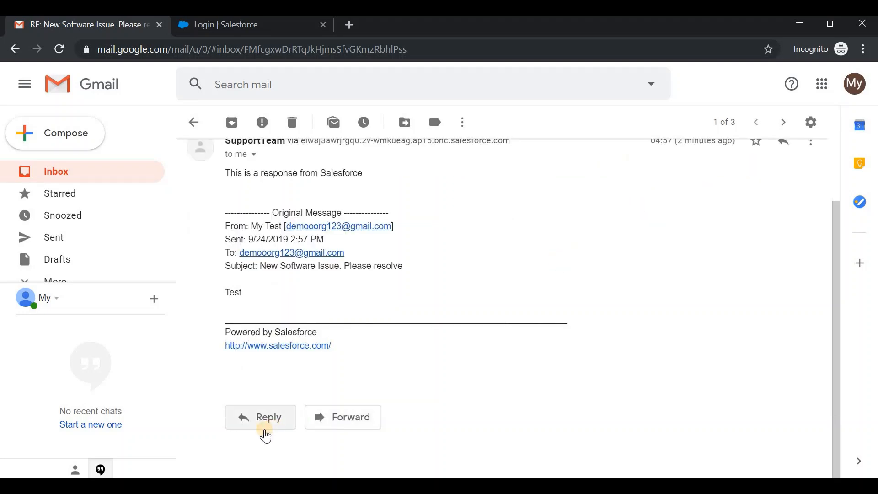
Start a reply and replace the Gmail recipient with the Salesforce email-service routing address
{"action": "left_click", "coordinate": [264, 431]}
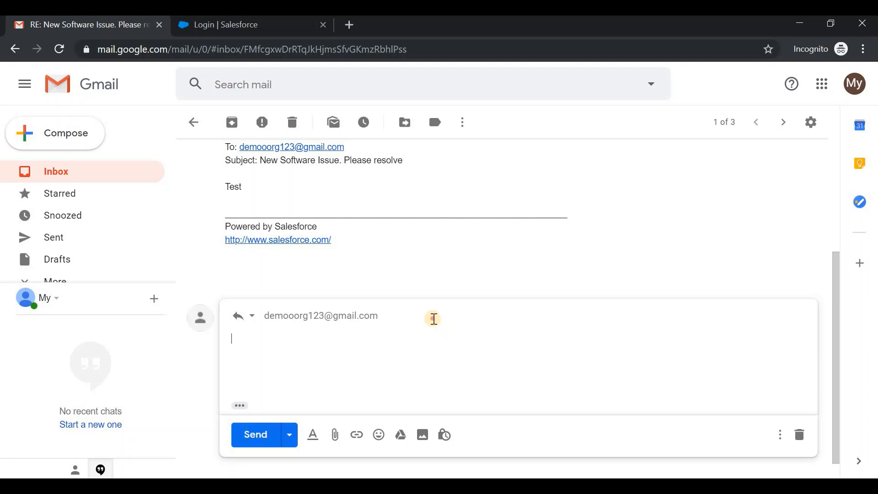
{"action": "left_click", "coordinate": [433, 318]}
{"action": "key", "text": "BackSpace"}
{"action": "type", "text": "demo"}
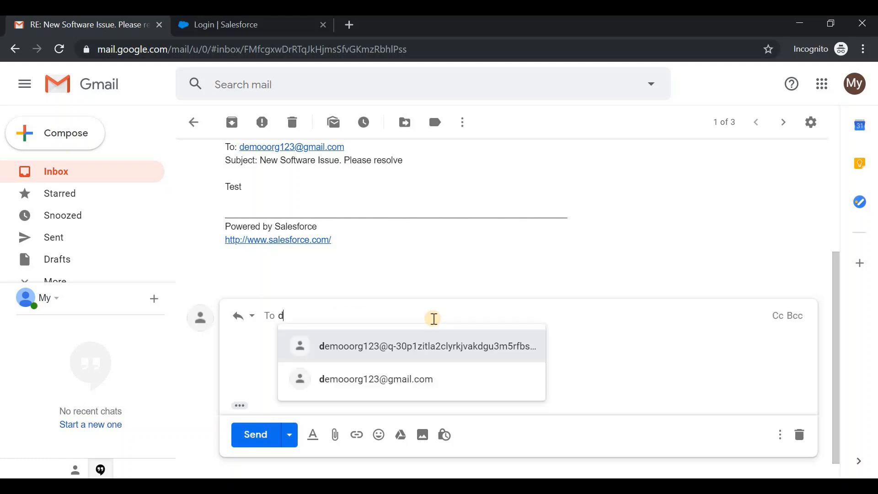
{"action": "left_click", "coordinate": [413, 348]}
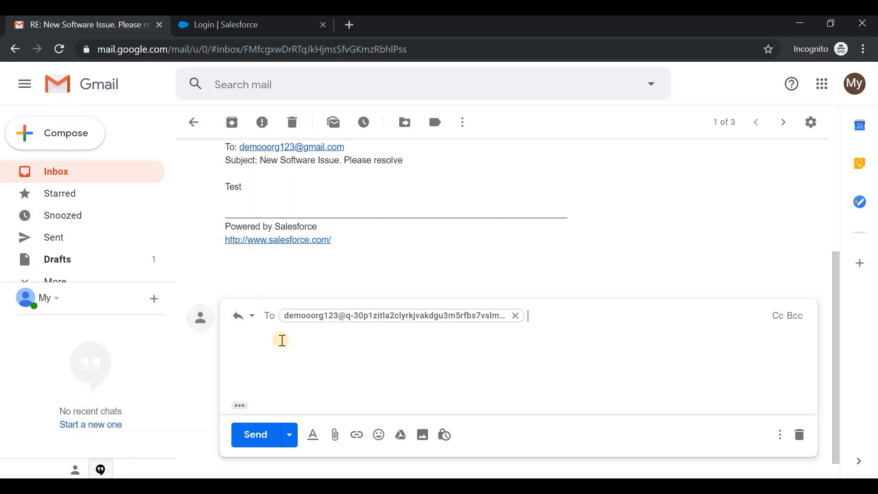
{"action": "mouse_move", "coordinate": [436, 315]}
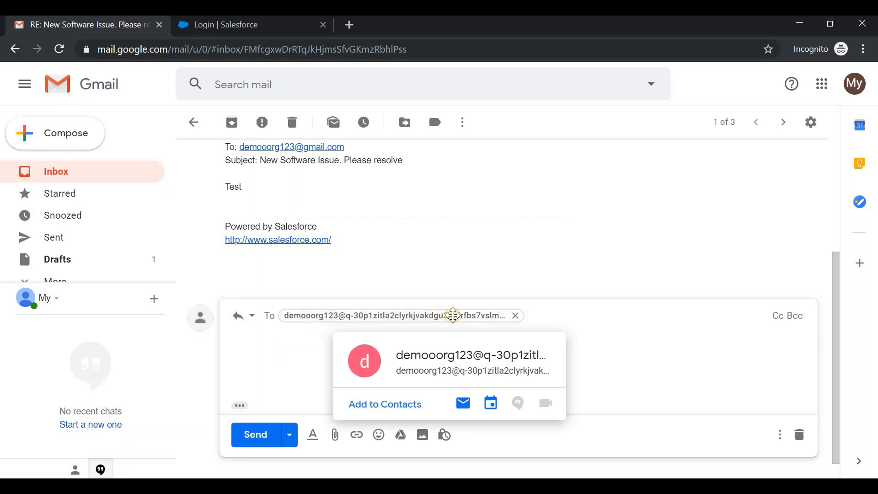
Write the body 'This is Response from User to salesforce again.' and send the reply
{"action": "left_click", "coordinate": [291, 352]}
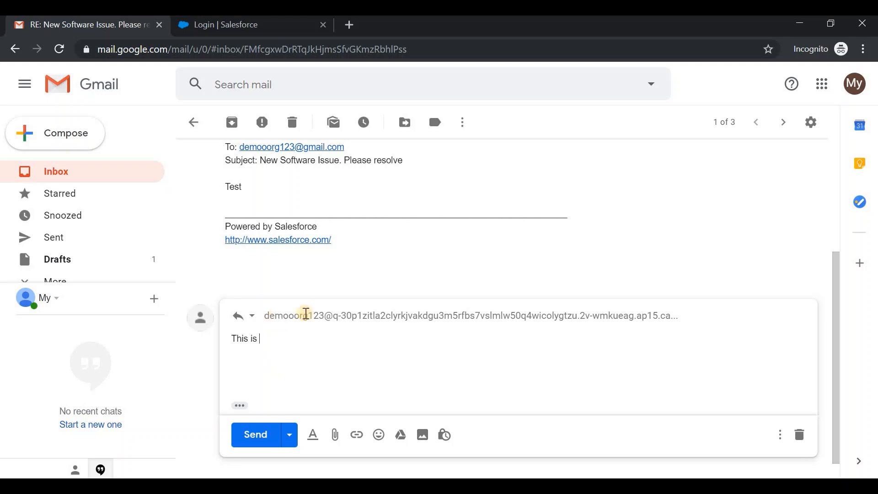
{"action": "mouse_move", "coordinate": [309, 314]}
{"action": "type", "text": "Response f"}
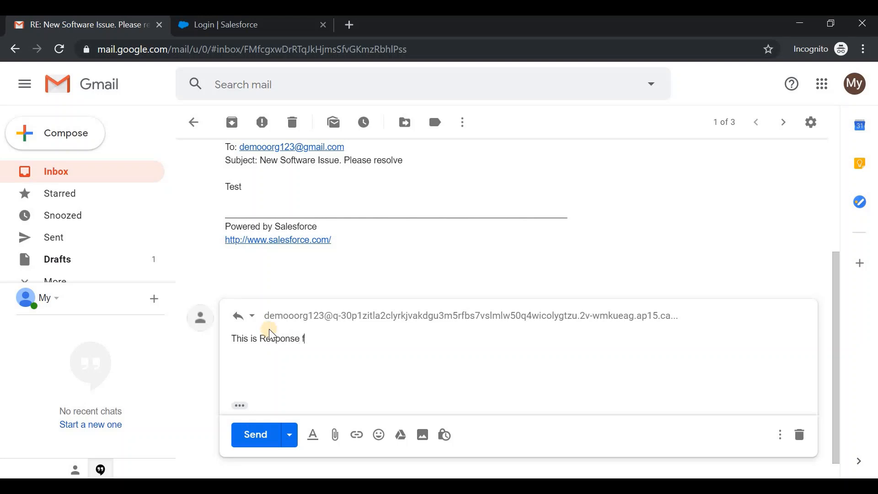
{"action": "type", "text": "rom User to salesfor"}
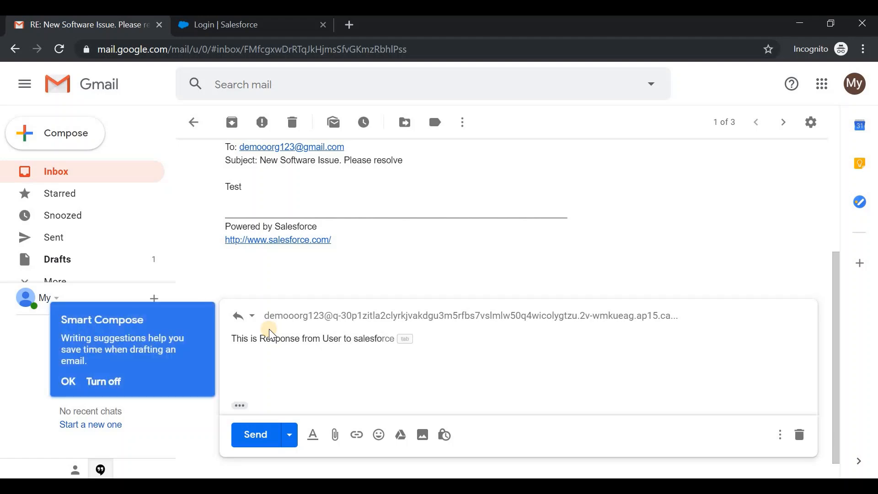
{"action": "type", "text": "ce again."}
{"action": "left_click", "coordinate": [255, 434]}
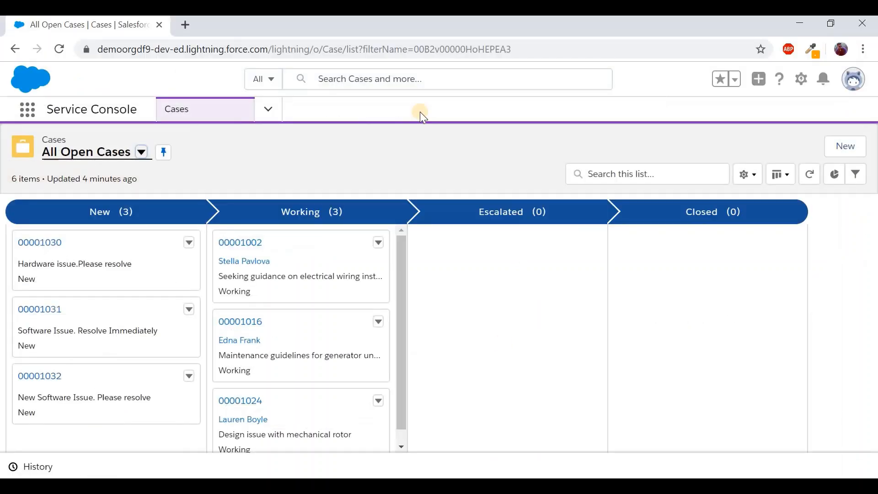
Refresh All Open Cases, open case 00001032, filter its feed to Emails and locate the customer's reply
{"action": "left_click", "coordinate": [810, 174]}
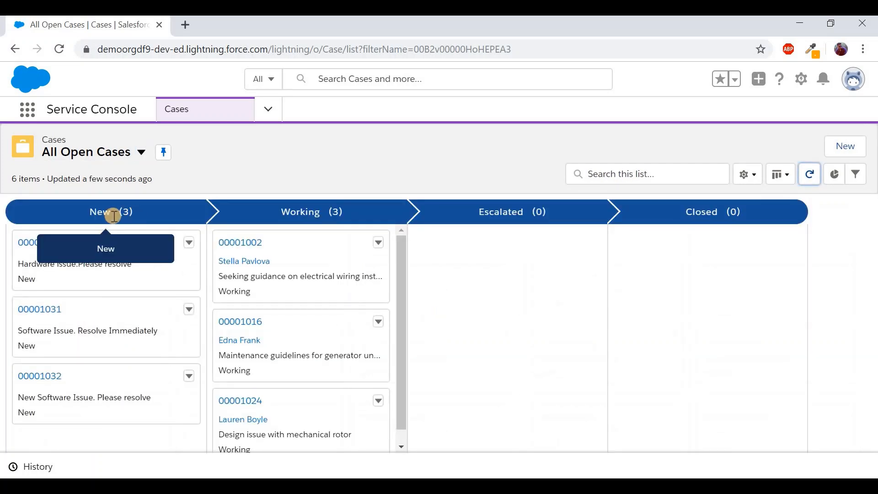
{"action": "left_click", "coordinate": [812, 176]}
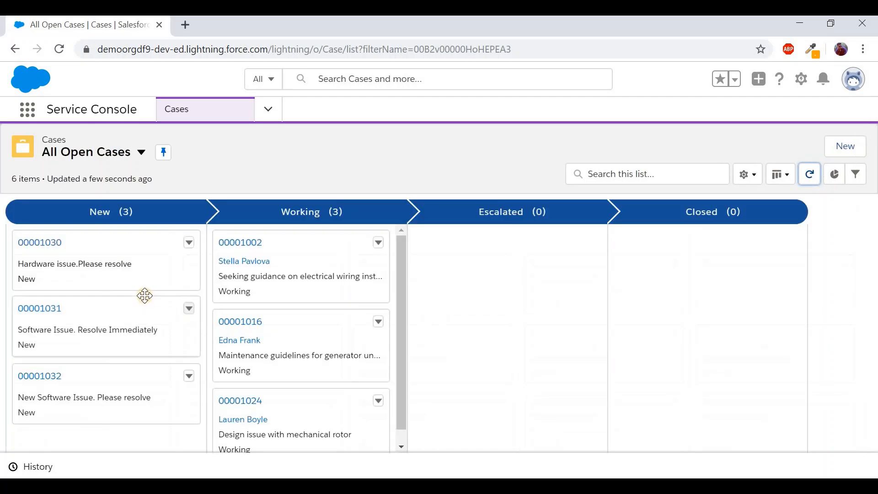
{"action": "left_click", "coordinate": [55, 383]}
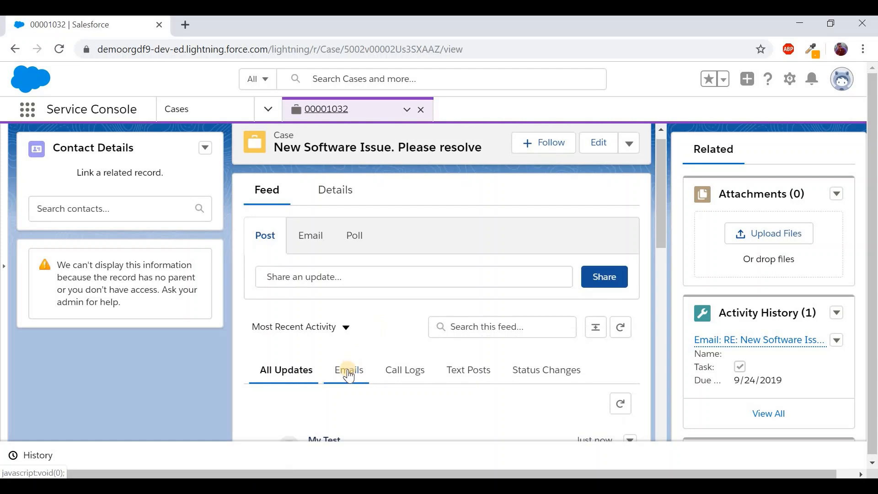
{"action": "left_click", "coordinate": [349, 374]}
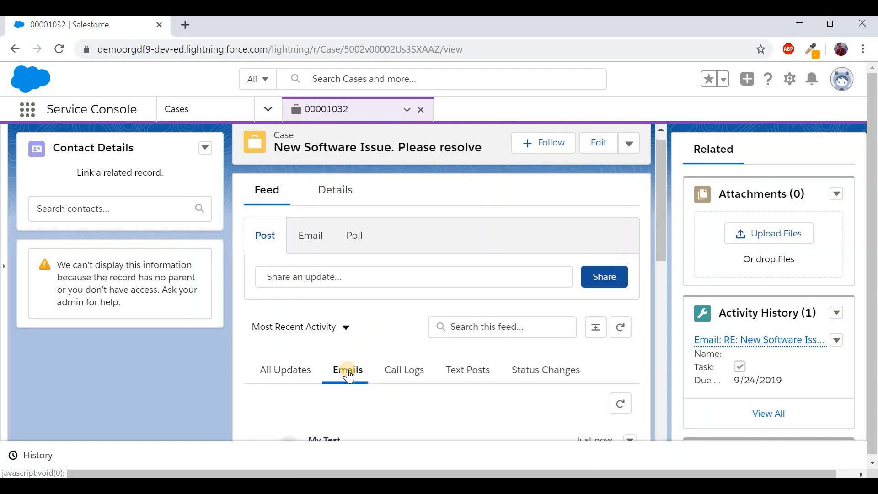
{"action": "scroll", "coordinate": [348, 374], "scroll_direction": "down", "scroll_amount": 2}
{"action": "scroll", "coordinate": [348, 374], "scroll_direction": "down", "scroll_amount": 2}
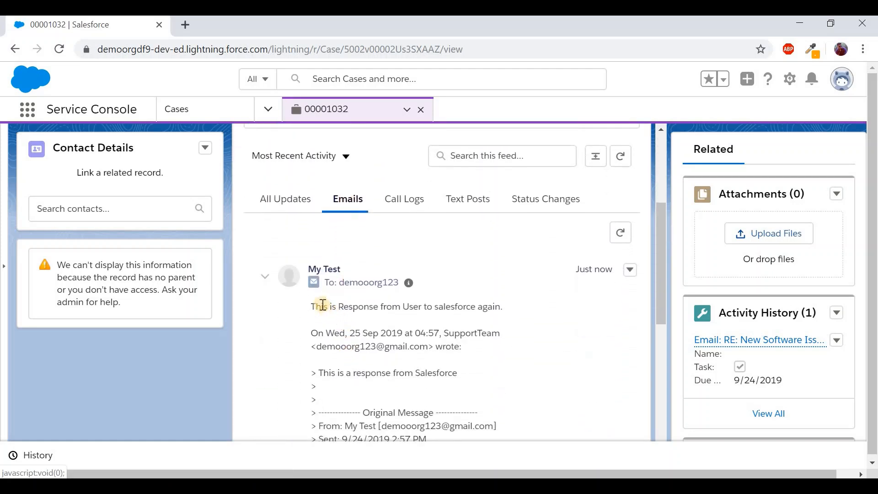
{"action": "left_click_drag", "start_coordinate": [344, 307], "coordinate": [500, 305]}
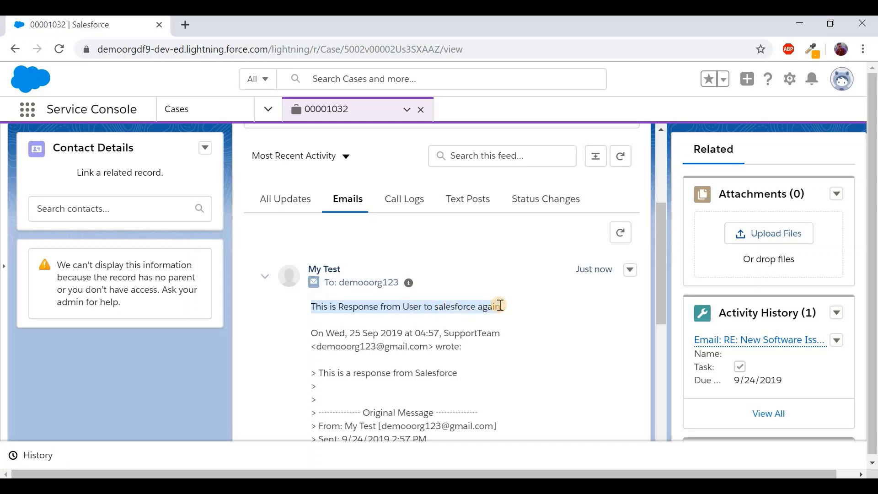
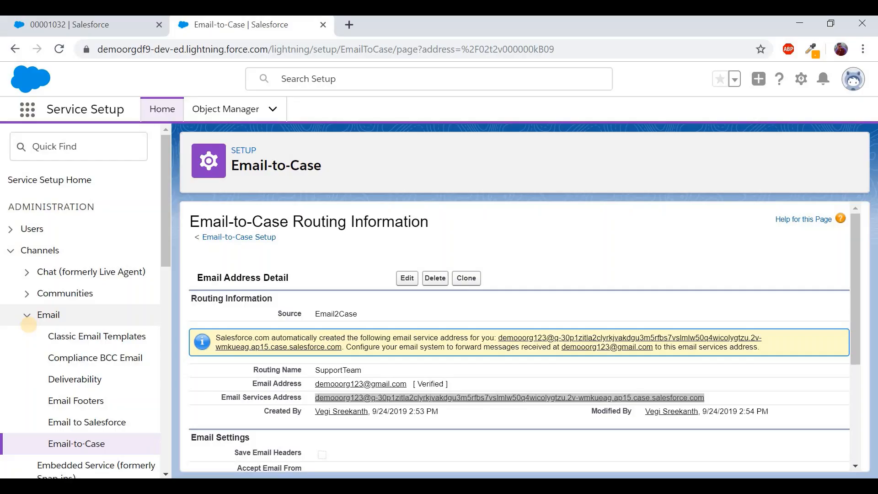
Find Case Auto-Response Rules via Quick Find 'auto', create the active rule 'Demo rule', and open it
{"action": "left_click", "coordinate": [78, 147]}
{"action": "type", "text": "a"}
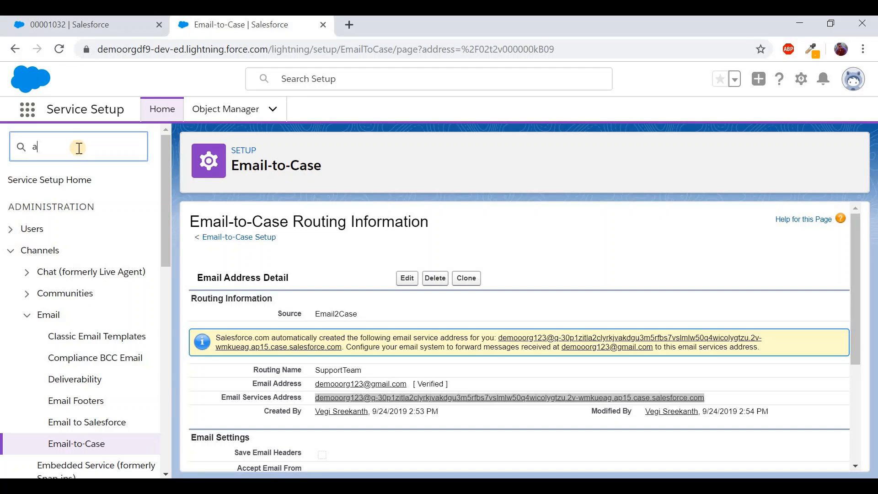
{"action": "type", "text": "uto"}
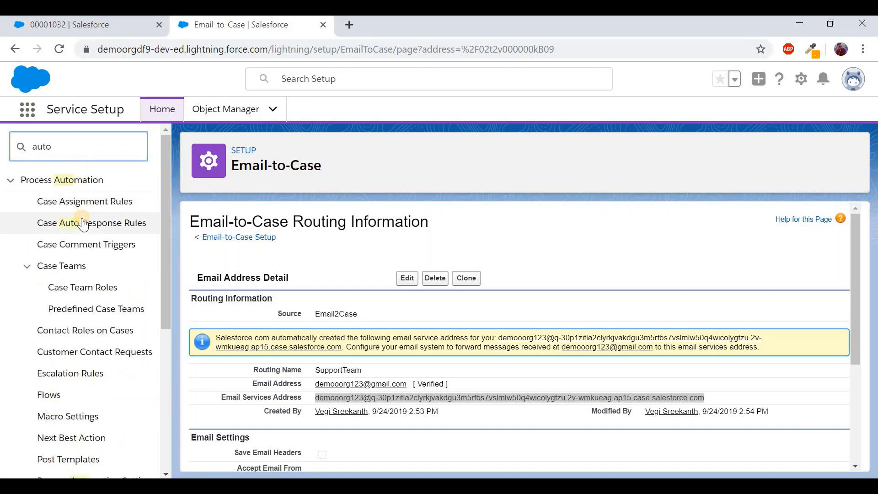
{"action": "left_click", "coordinate": [82, 223]}
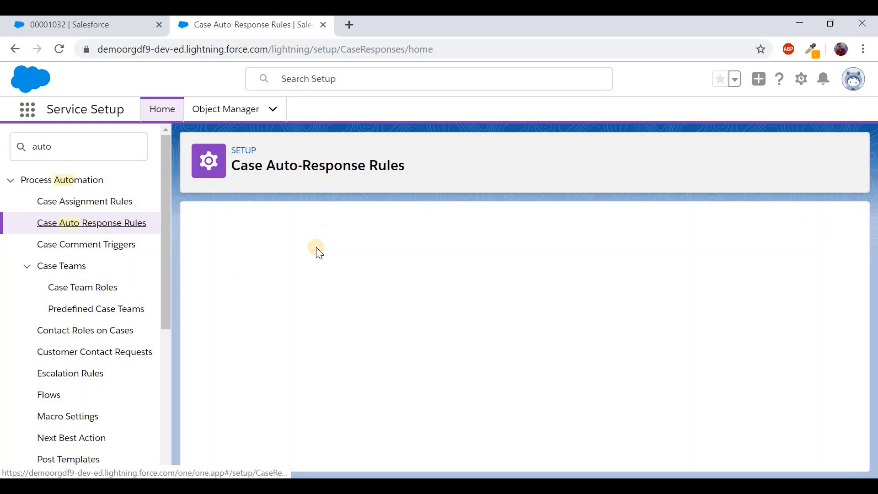
{"action": "left_click", "coordinate": [418, 273]}
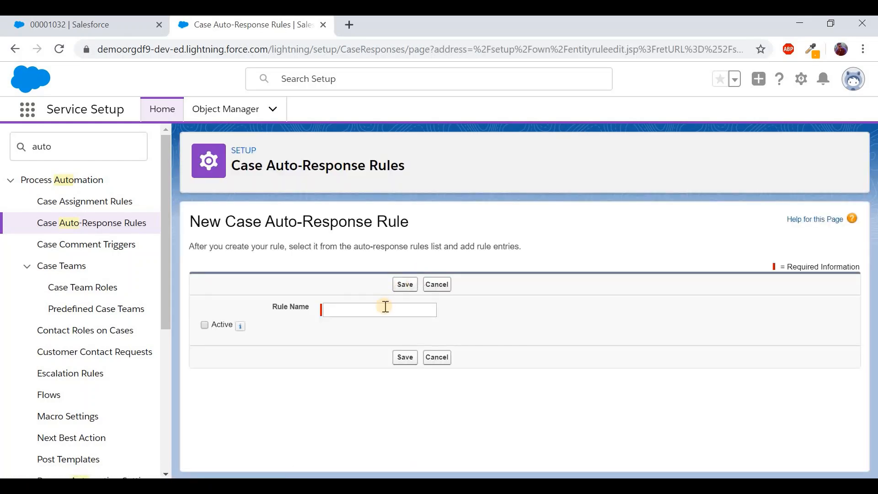
{"action": "left_click", "coordinate": [385, 306]}
{"action": "type", "text": "Demo rul"}
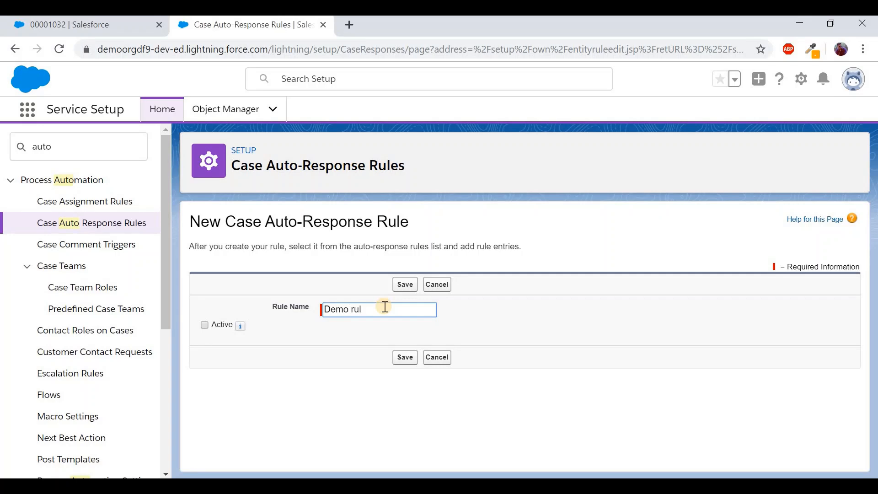
{"action": "type", "text": "e"}
{"action": "left_click", "coordinate": [215, 324]}
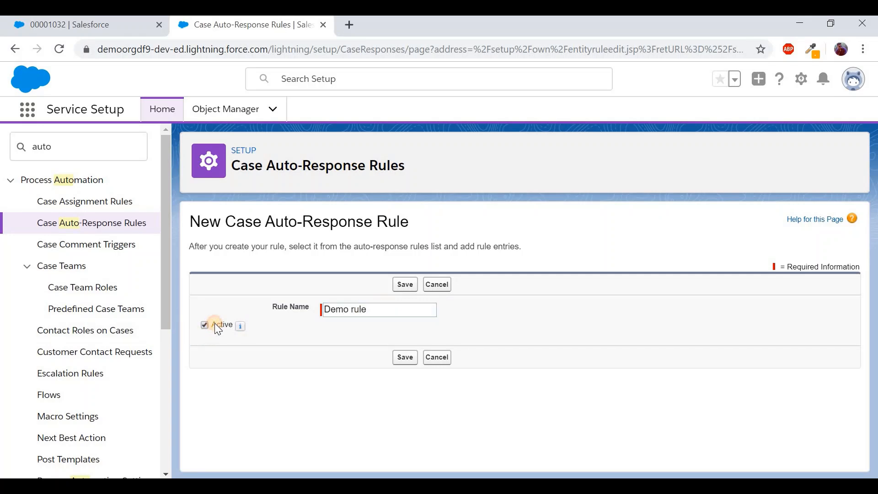
{"action": "left_click", "coordinate": [398, 291]}
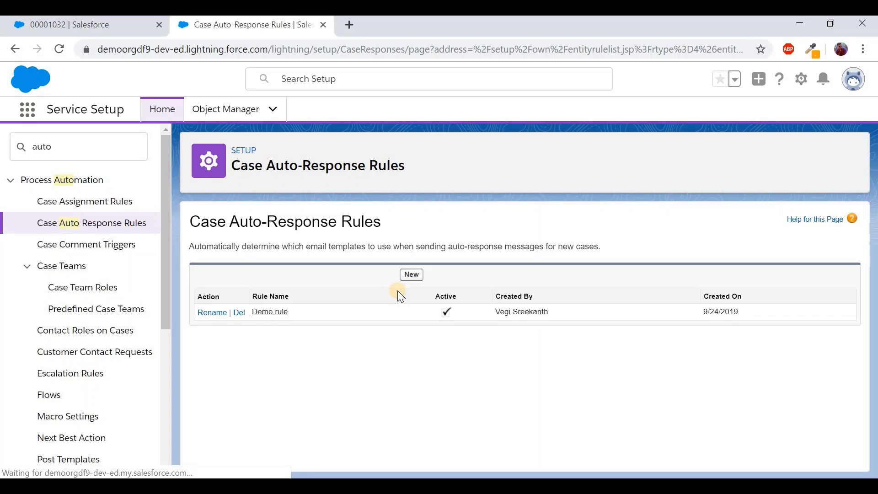
{"action": "left_click", "coordinate": [284, 311]}
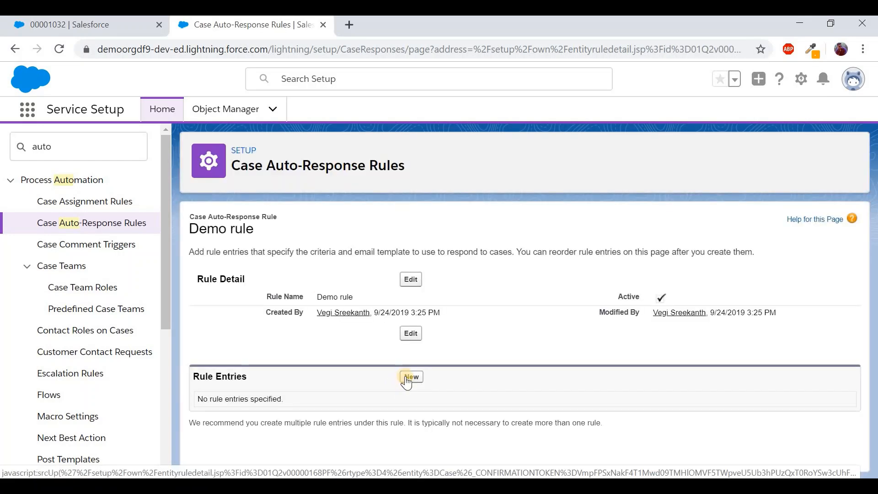
Add a Demo rule entry with sort order 1 and criterion Case: Subject contains 'Software'
{"action": "left_click", "coordinate": [406, 380]}
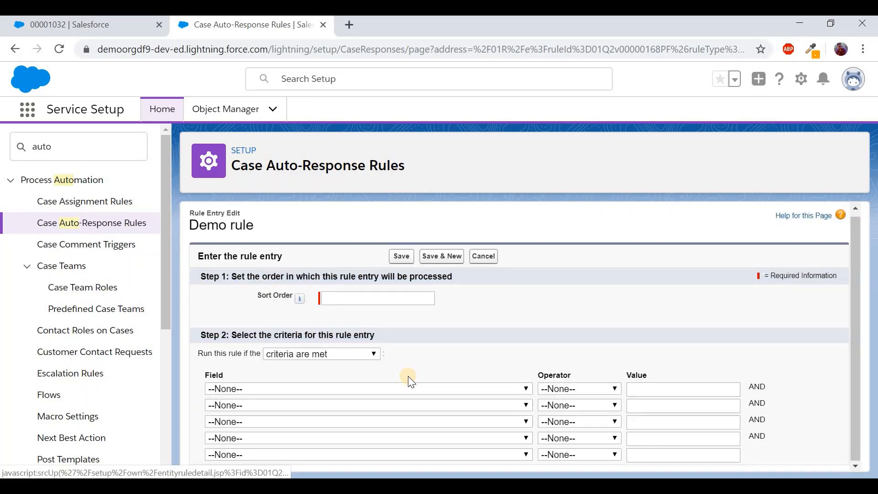
{"action": "left_click", "coordinate": [385, 303]}
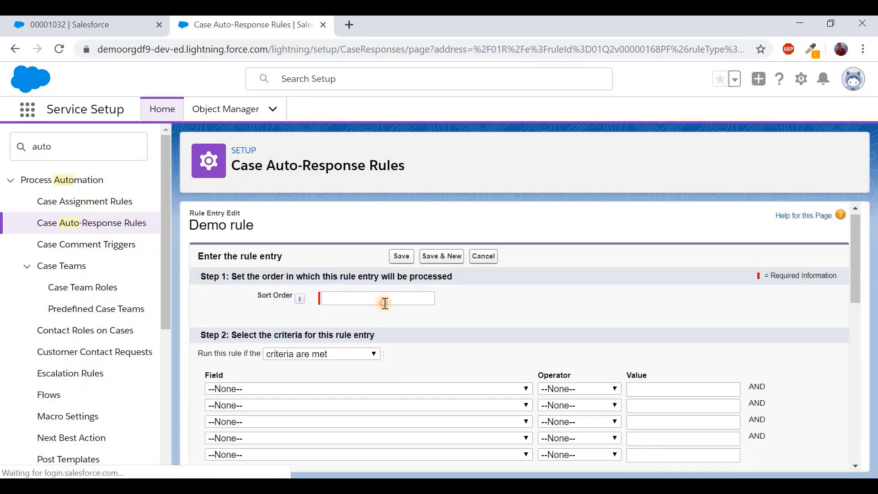
{"action": "left_click", "coordinate": [444, 386]}
{"action": "scroll", "coordinate": [432, 338], "scroll_direction": "down", "scroll_amount": 5}
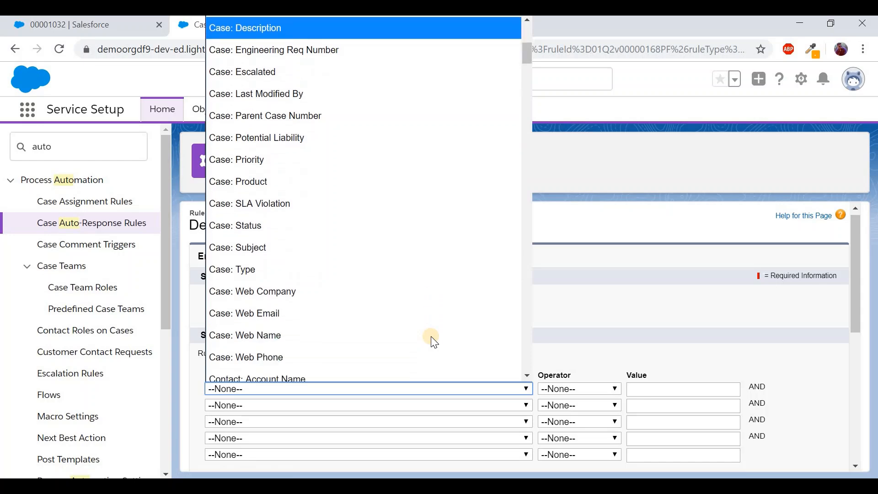
{"action": "left_click", "coordinate": [367, 220]}
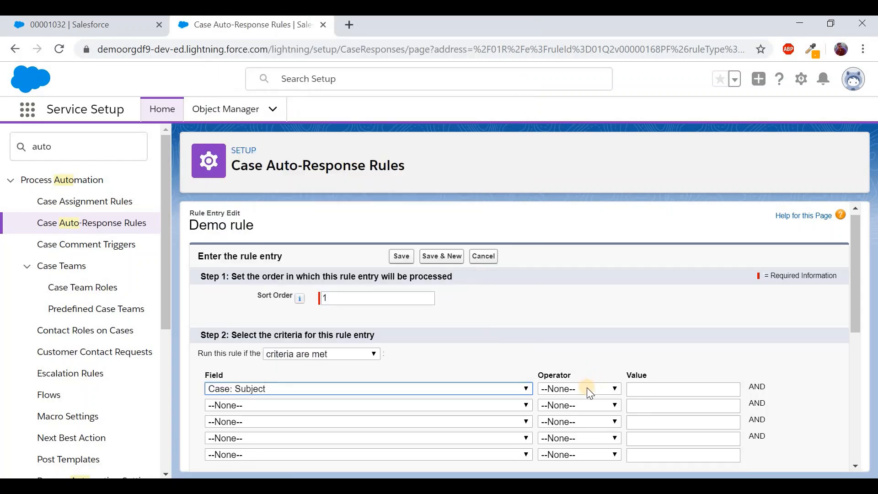
{"action": "left_click", "coordinate": [586, 388]}
{"action": "left_click", "coordinate": [562, 215]}
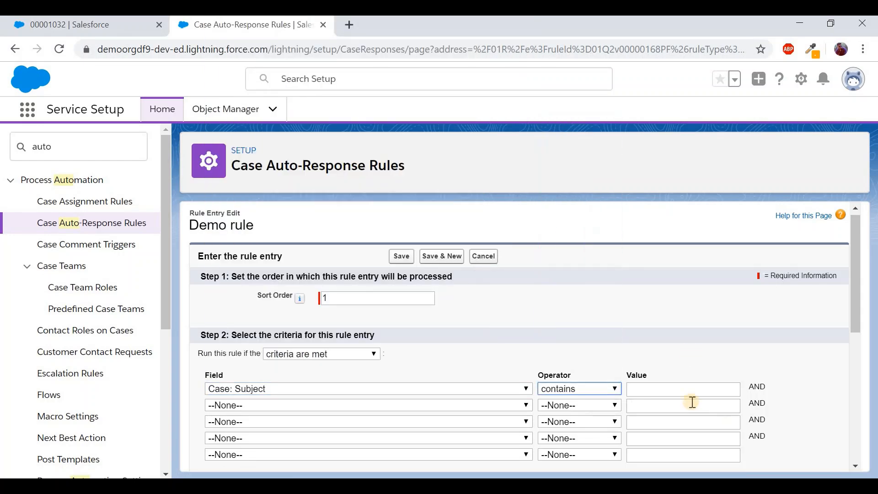
{"action": "left_click", "coordinate": [692, 393]}
{"action": "type", "text": "Software"}
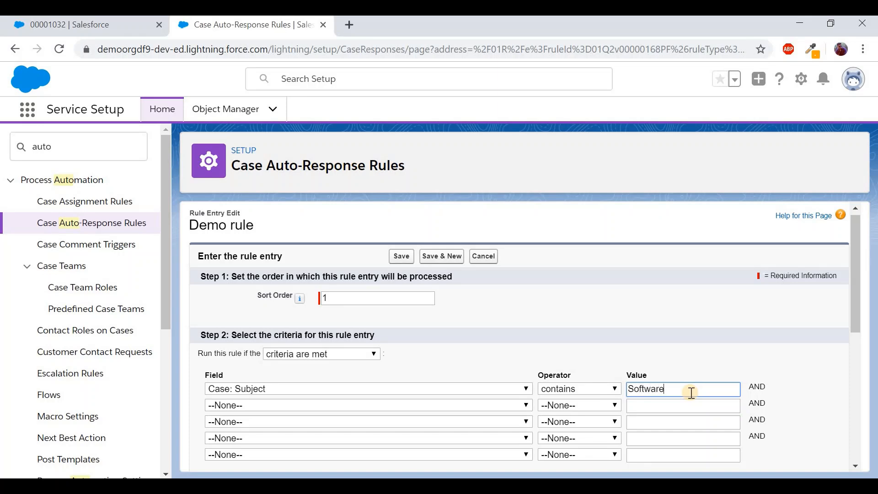
{"action": "scroll", "coordinate": [691, 393], "scroll_direction": "down", "scroll_amount": 4}
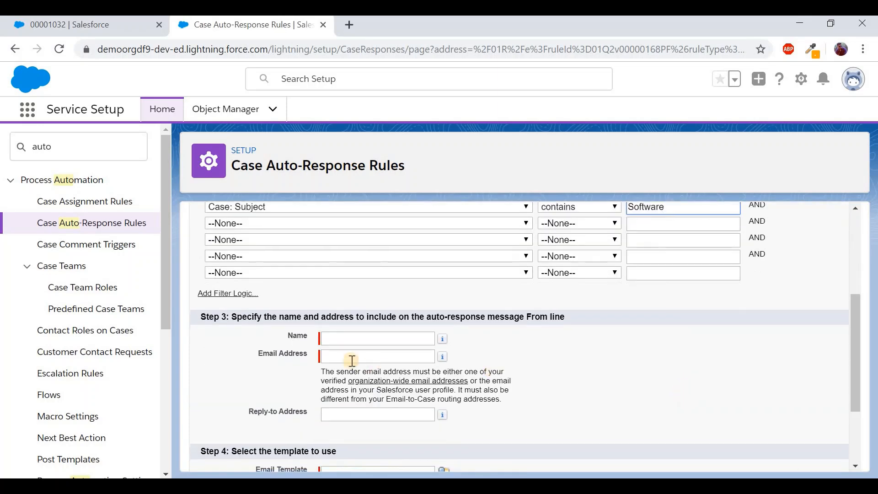
Set sender name 'My Company', the sender's e-mail address and the Support: Case Created (Web Inquiries) template, then save
{"action": "left_click", "coordinate": [344, 340]}
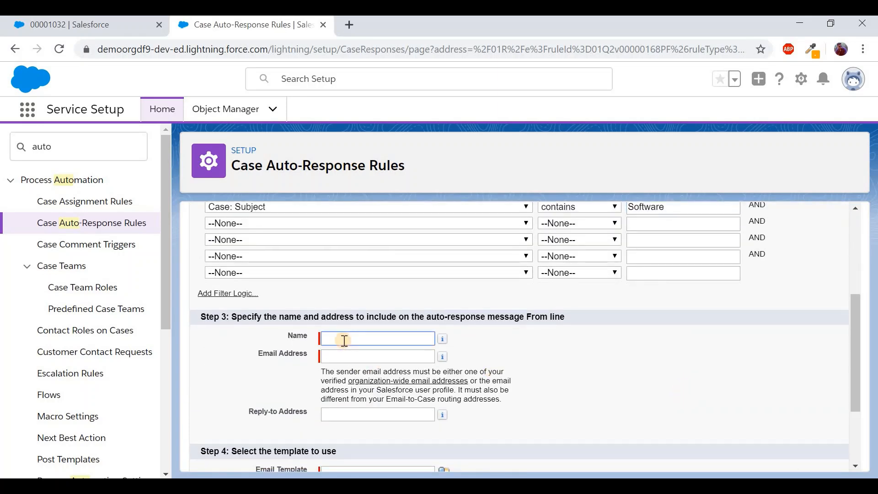
{"action": "type", "text": "My Company"}
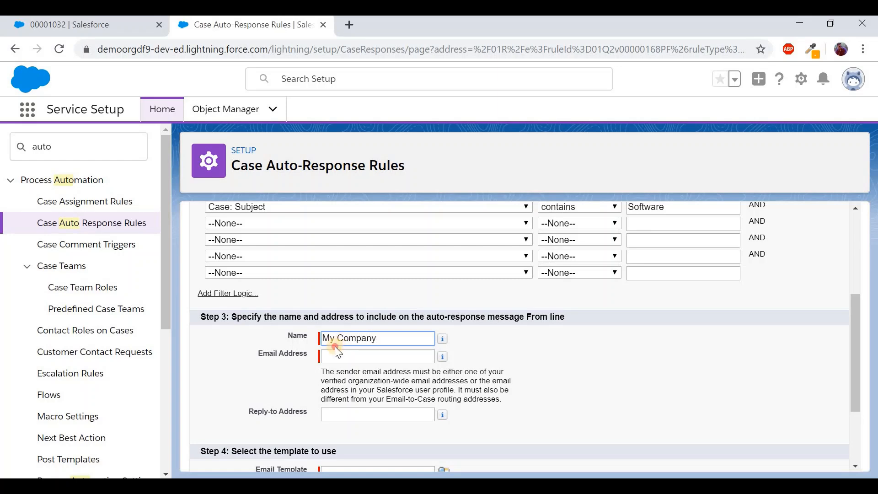
{"action": "left_click", "coordinate": [334, 355]}
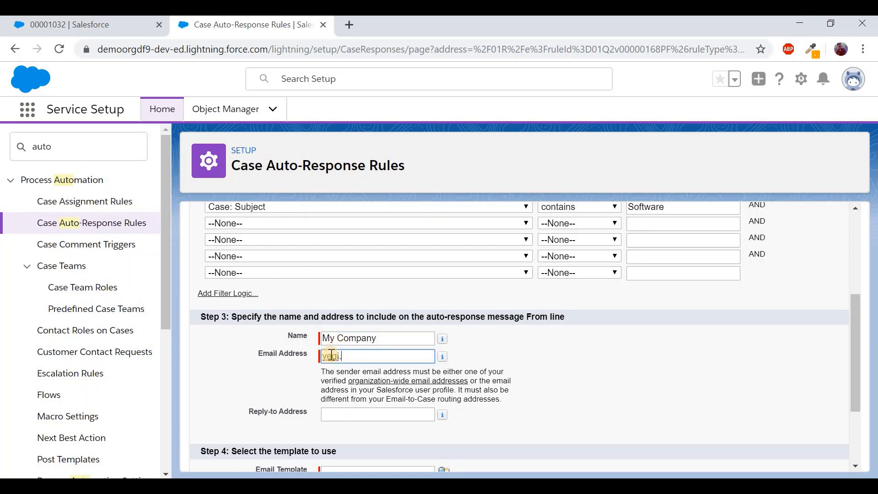
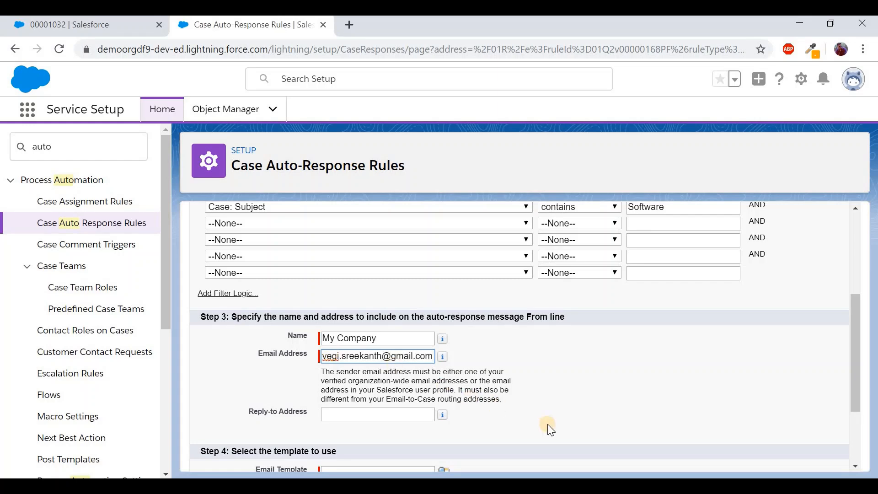
{"action": "scroll", "coordinate": [467, 393], "scroll_direction": "down", "scroll_amount": 3}
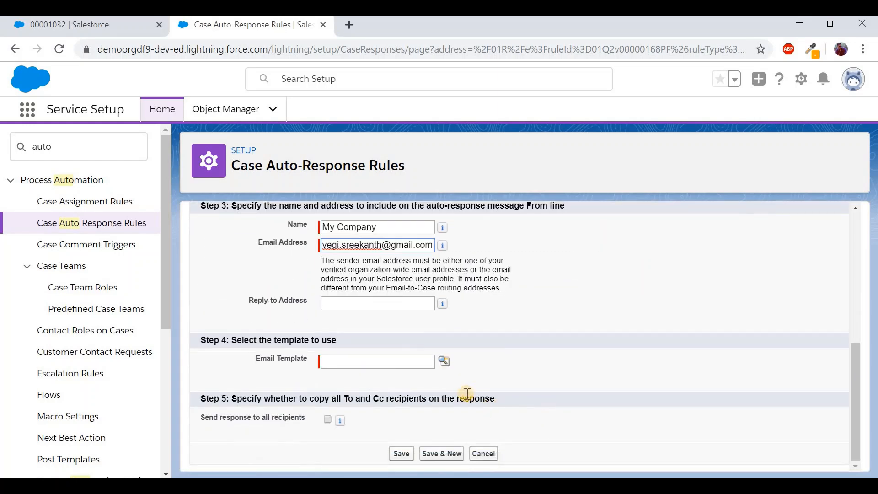
{"action": "left_click", "coordinate": [442, 362]}
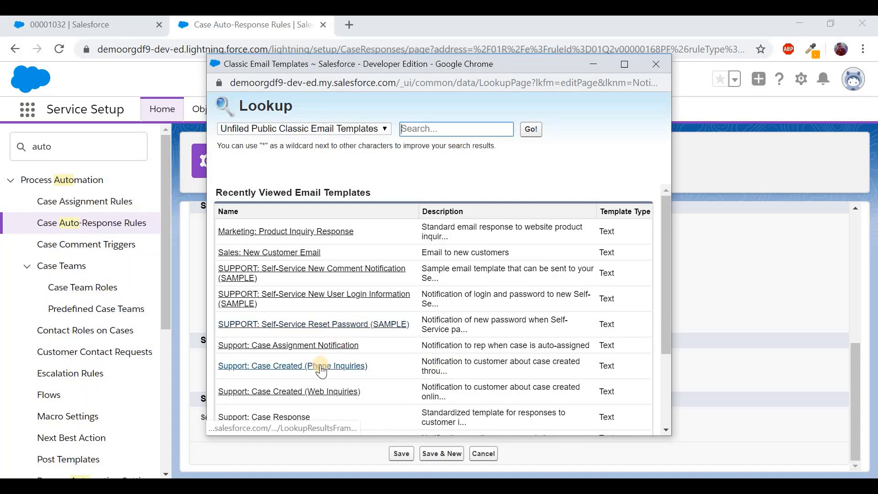
{"action": "scroll", "coordinate": [375, 364], "scroll_direction": "down", "scroll_amount": 2}
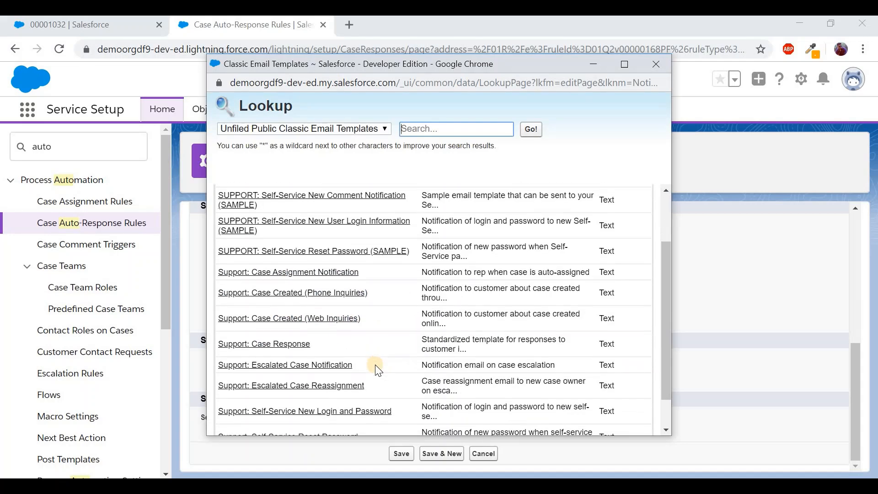
{"action": "left_click", "coordinate": [332, 320]}
{"action": "left_click", "coordinate": [397, 454]}
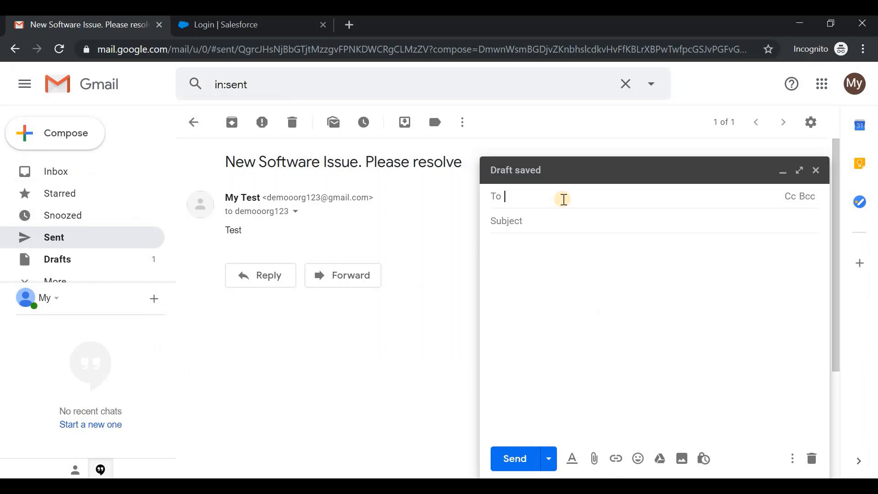
Send an email titled 'Laptop Software Issue. please resolve' to the pasted case-routing address
{"action": "key", "text": "ctrl+v"}
{"action": "left_click", "coordinate": [545, 233]}
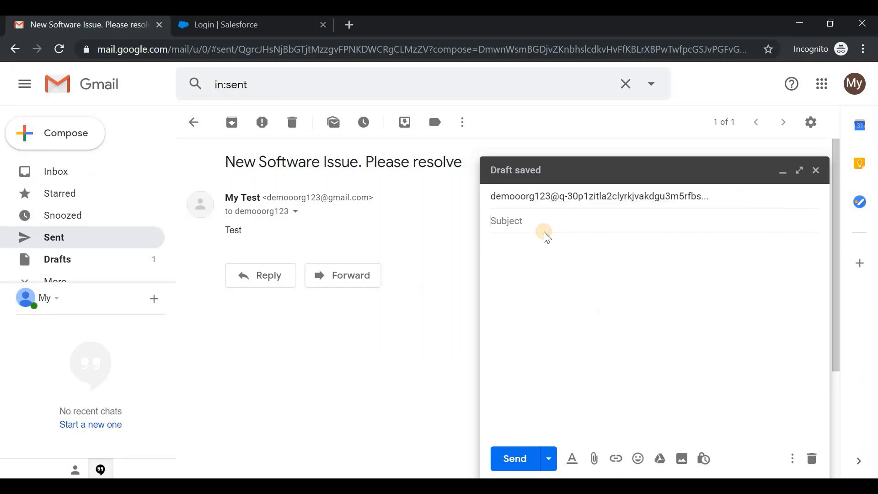
{"action": "type", "text": "Laptop"}
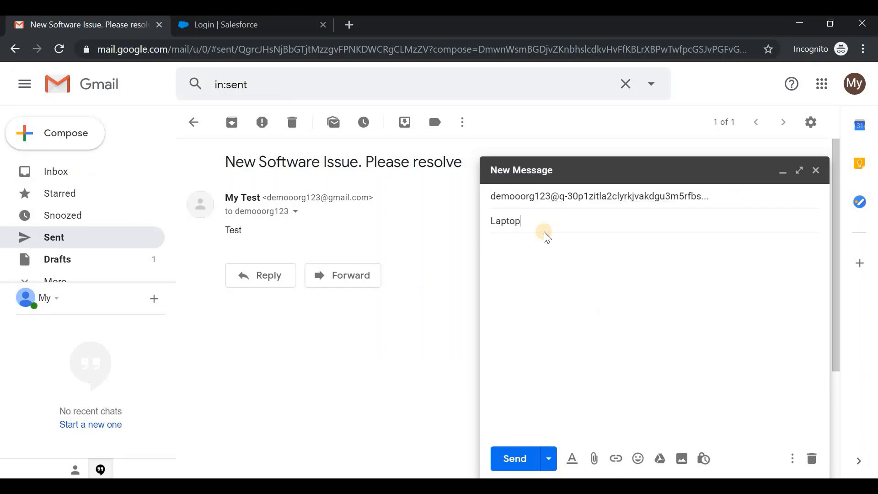
{"action": "type", "text": " Software Issue. please resolve"}
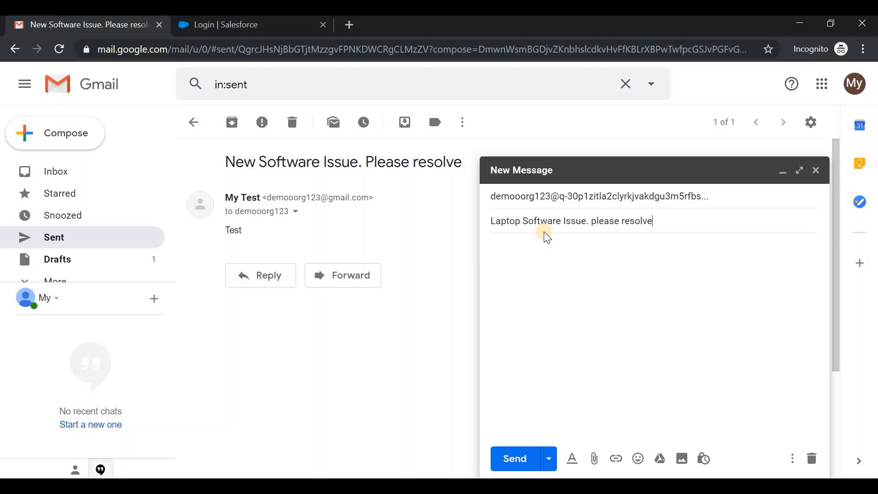
{"action": "key", "text": "Tab"}
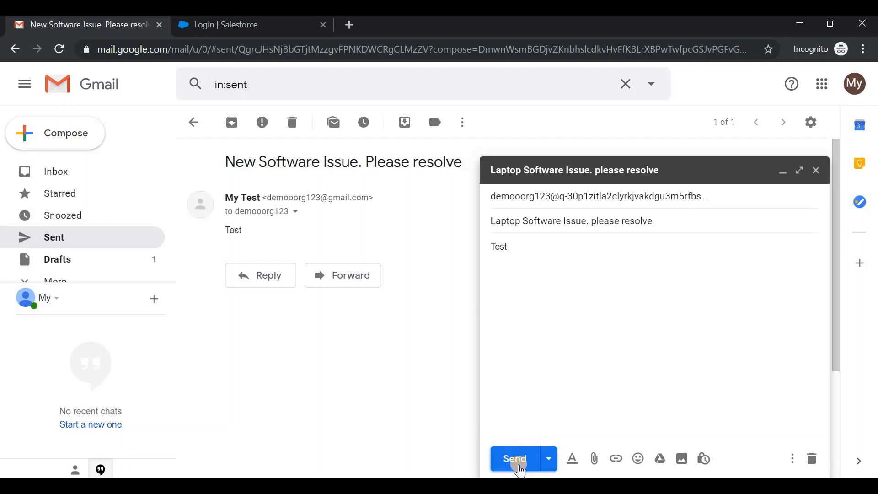
{"action": "left_click", "coordinate": [519, 466]}
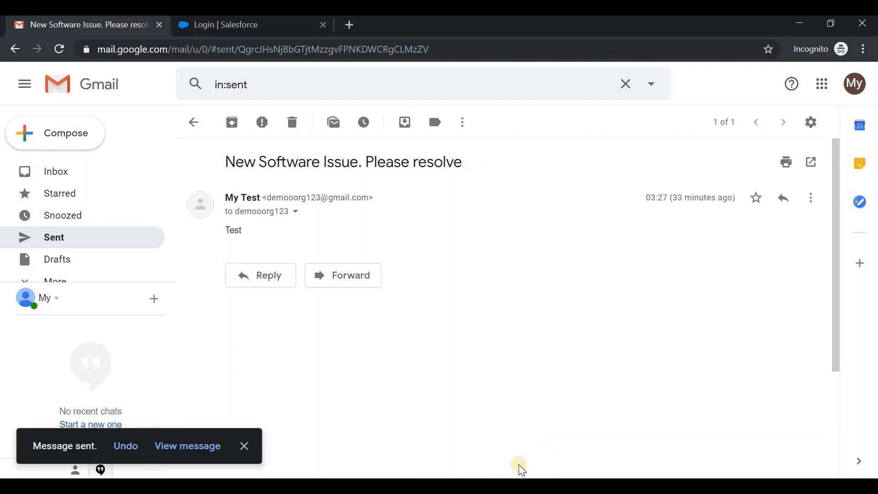
Refresh All Open Cases, open the new Laptop Software Issue case 00001033, then return to Gmail
{"action": "mouse_move", "coordinate": [450, 475]}
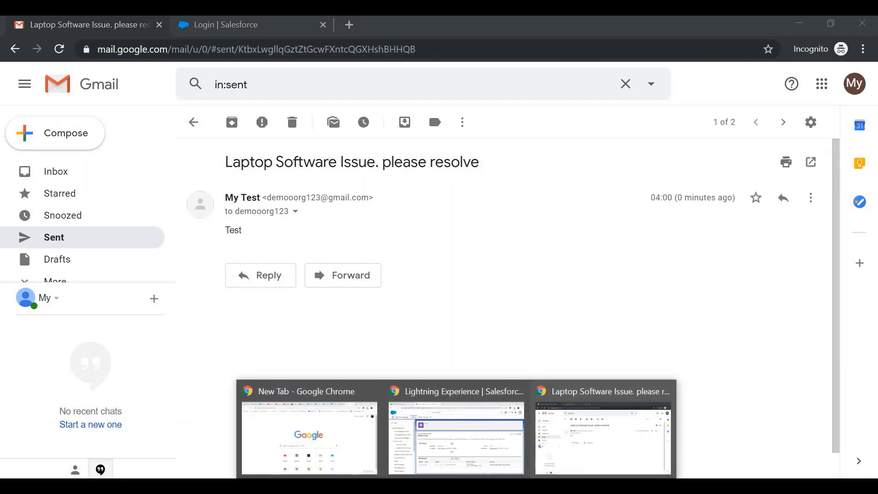
{"action": "left_click", "coordinate": [462, 437]}
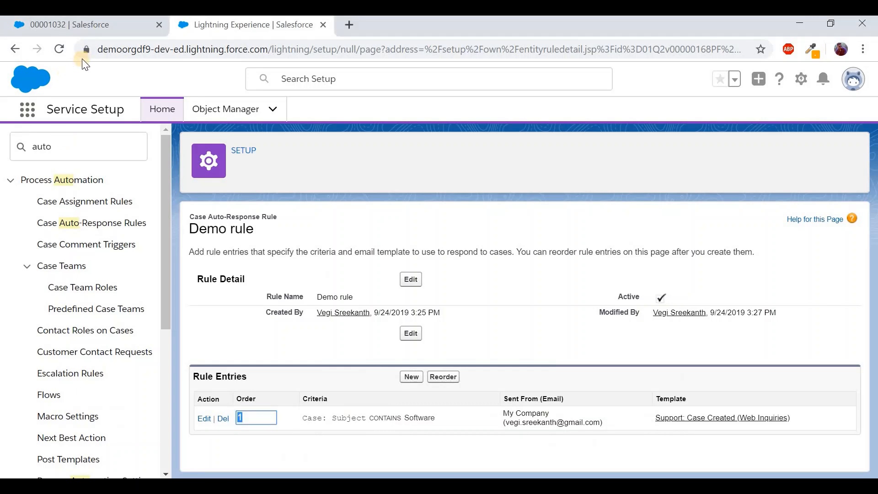
{"action": "left_click", "coordinate": [102, 29]}
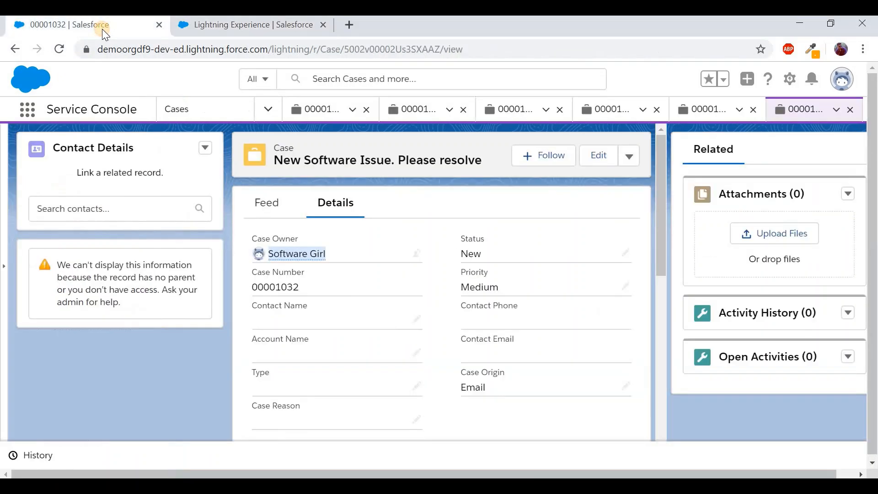
{"action": "left_click", "coordinate": [177, 118]}
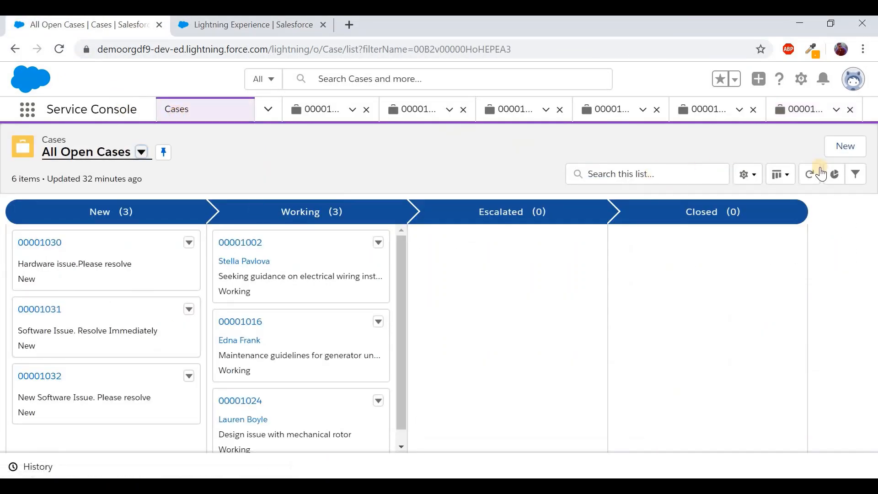
{"action": "left_click", "coordinate": [821, 174]}
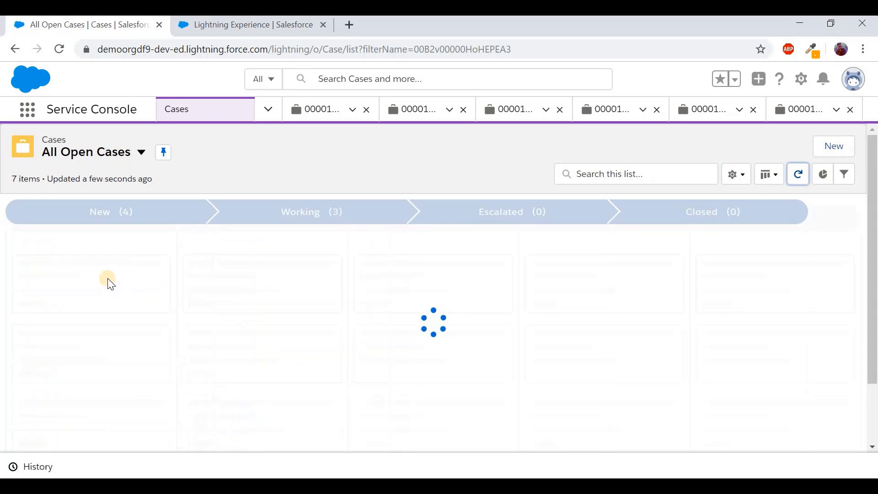
{"action": "scroll", "coordinate": [113, 358], "scroll_direction": "down", "scroll_amount": 1}
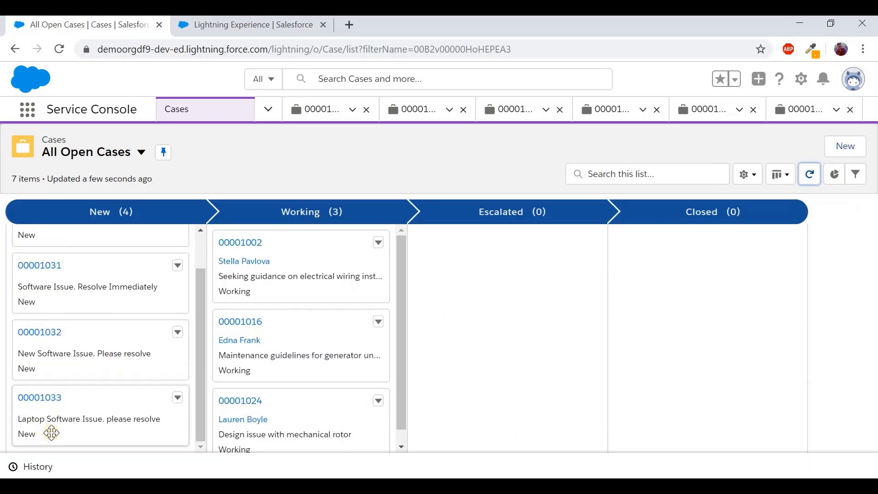
{"action": "left_click", "coordinate": [52, 404]}
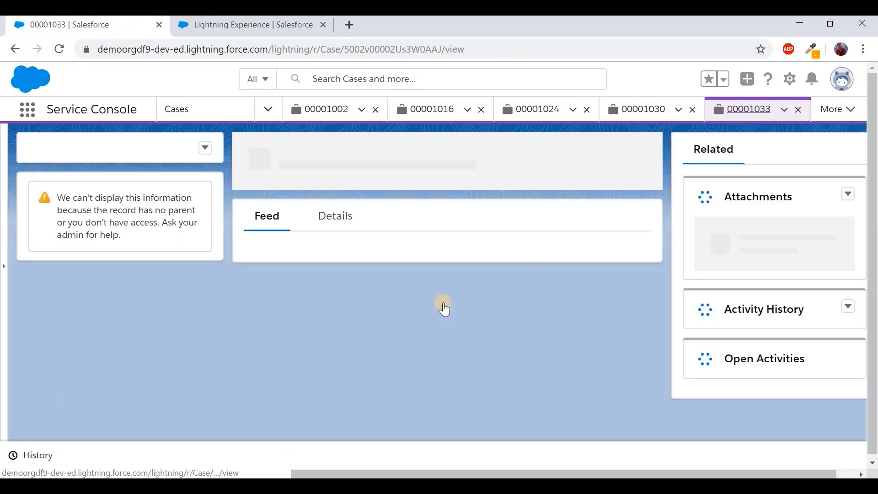
{"action": "left_click_drag", "start_coordinate": [328, 255], "coordinate": [277, 255]}
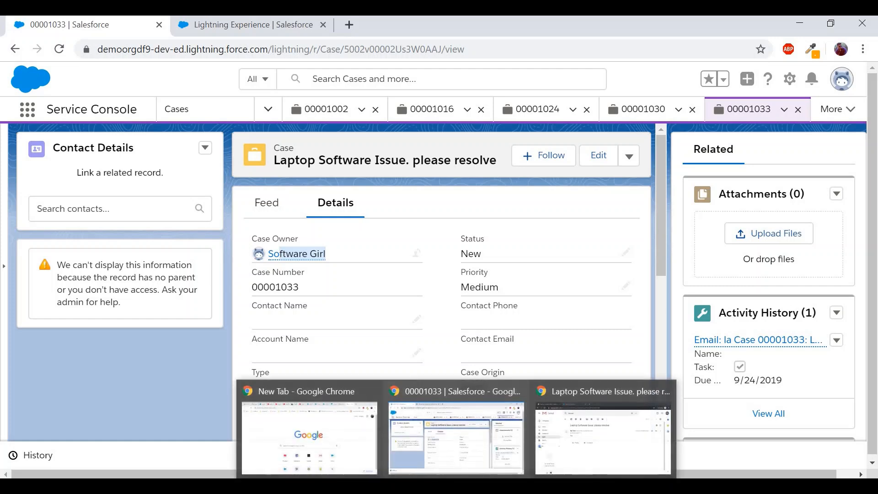
{"action": "left_click", "coordinate": [547, 436]}
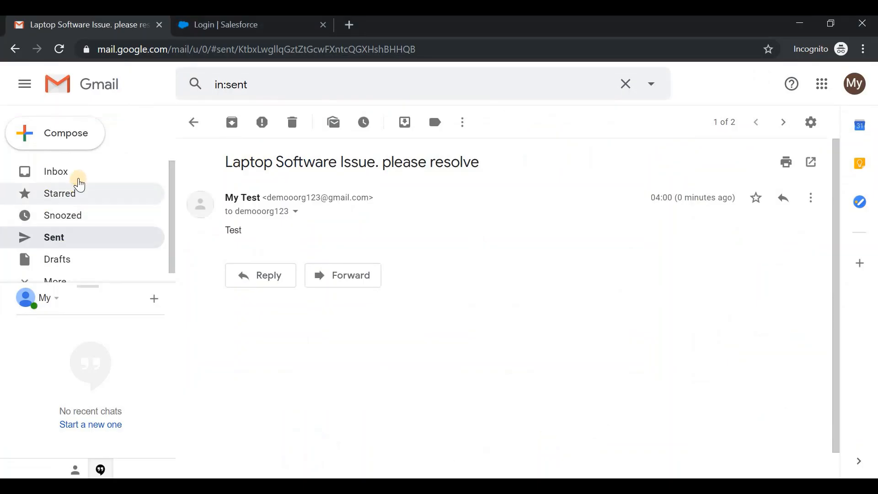
Open the My Company auto-response email in the inbox and highlight the case number in its subject
{"action": "left_click", "coordinate": [85, 173]}
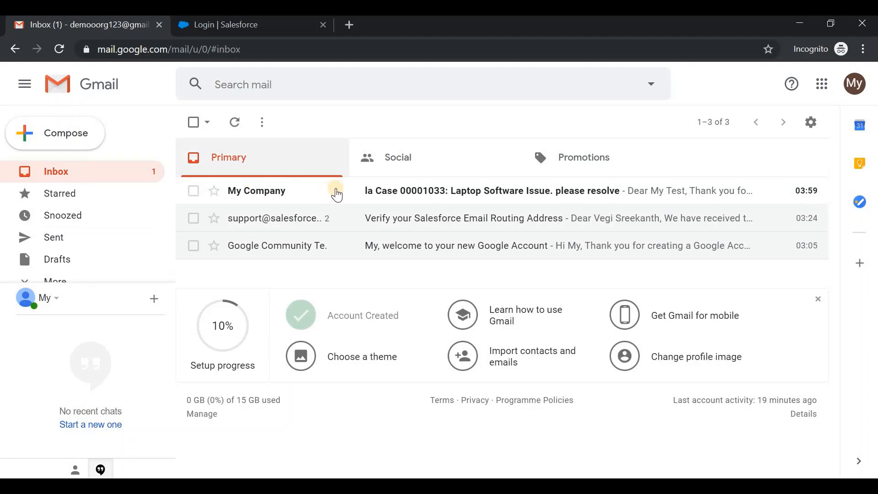
{"action": "left_click", "coordinate": [355, 189]}
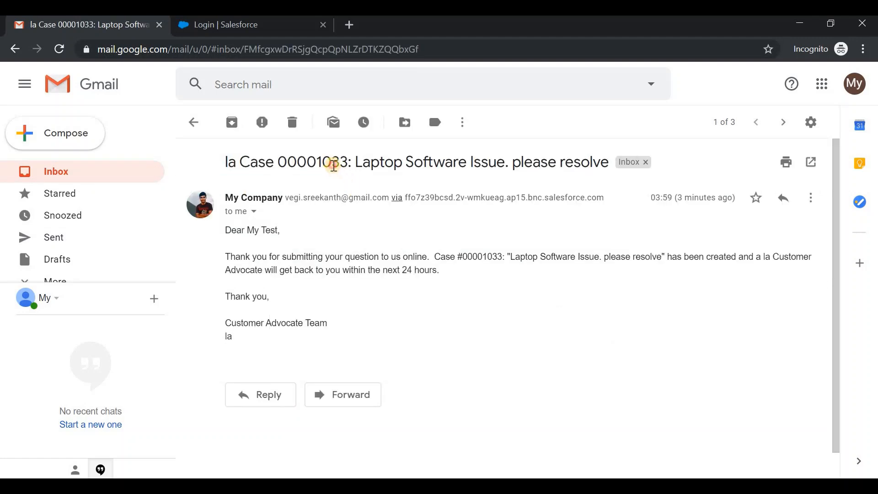
{"action": "double_click", "coordinate": [332, 162]}
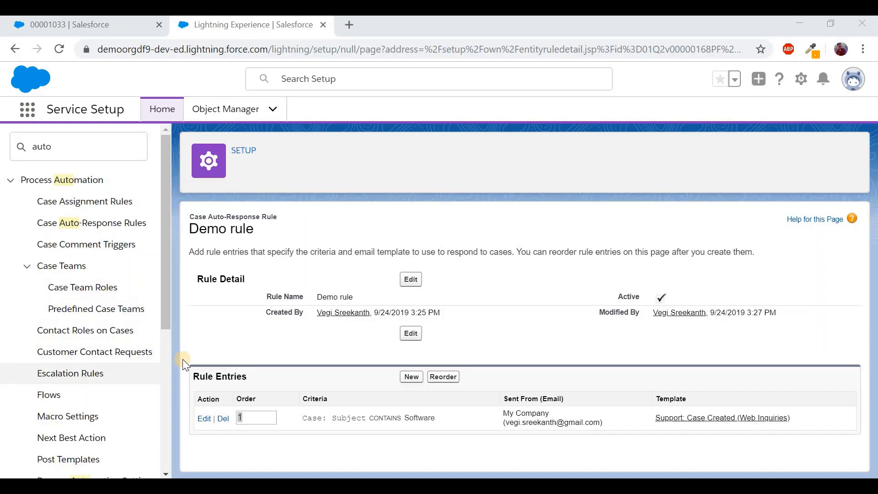
Replace the Quick Find search 'auto' with 'web' to list the Web-to-Case pages
{"action": "double_click", "coordinate": [78, 157]}
{"action": "type", "text": "web"}
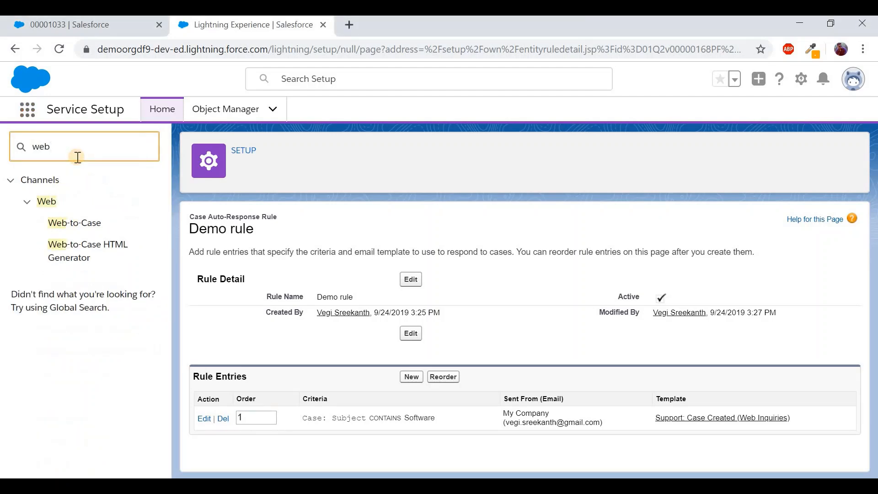
{"action": "left_click", "coordinate": [90, 233]}
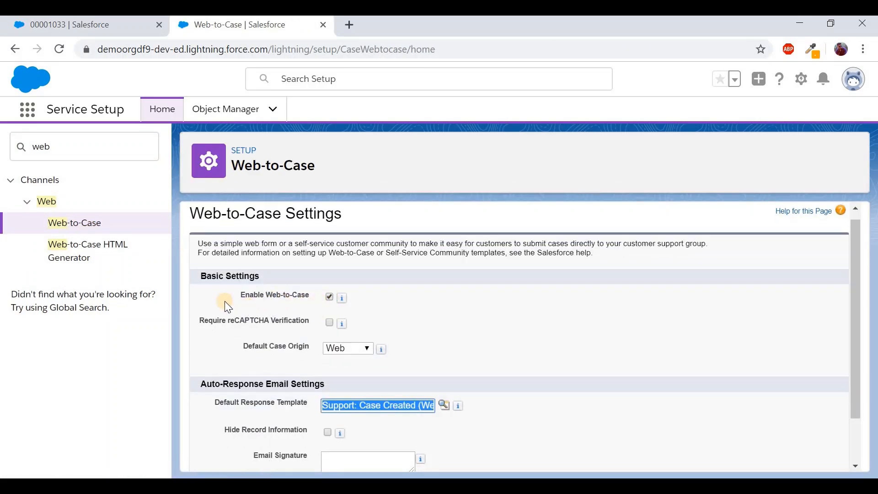
{"action": "left_click", "coordinate": [101, 254]}
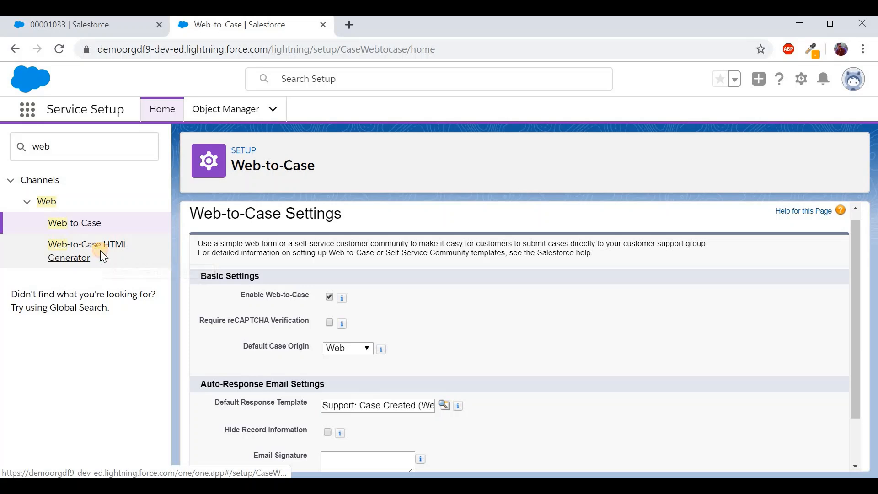
{"action": "scroll", "coordinate": [385, 328], "scroll_direction": "up", "scroll_amount": 2}
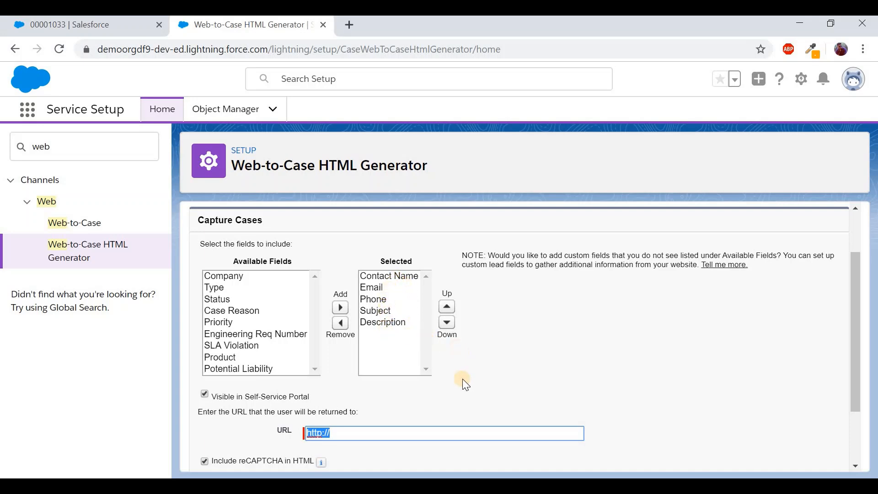
{"action": "scroll", "coordinate": [462, 378], "scroll_direction": "down", "scroll_amount": 2}
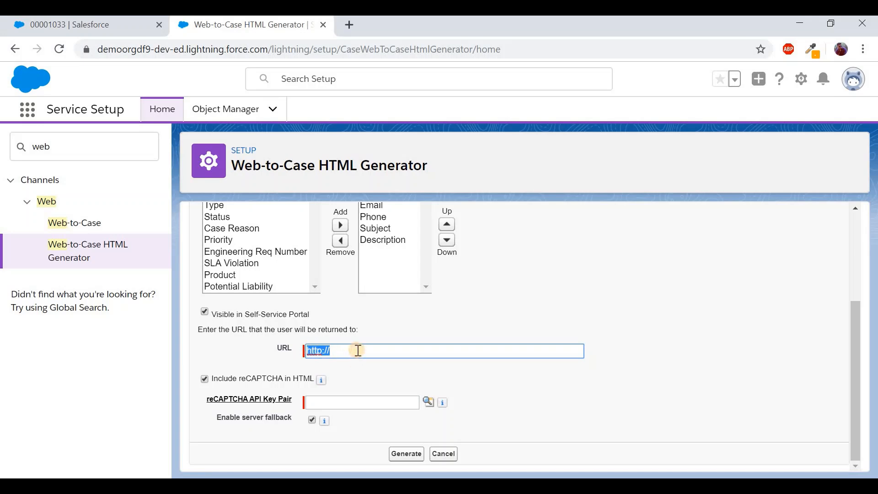
{"action": "left_click", "coordinate": [358, 350]}
{"action": "type", "text": "www.google.com"}
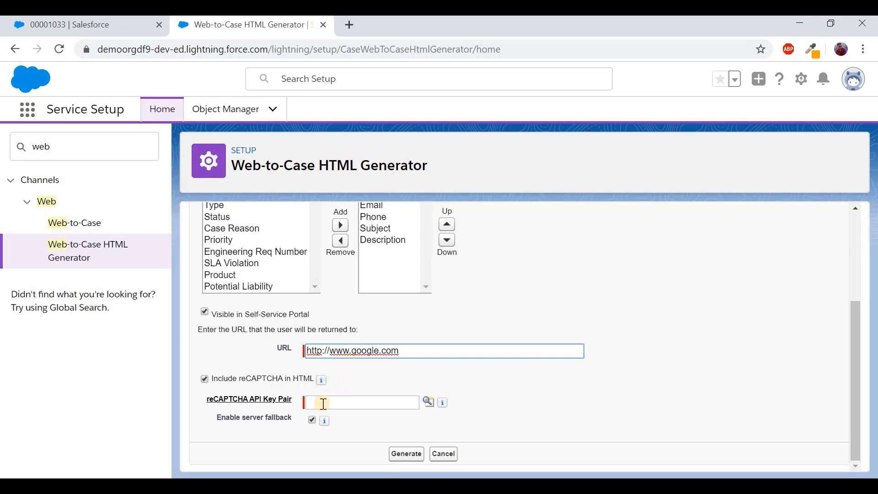
{"action": "left_click", "coordinate": [204, 378]}
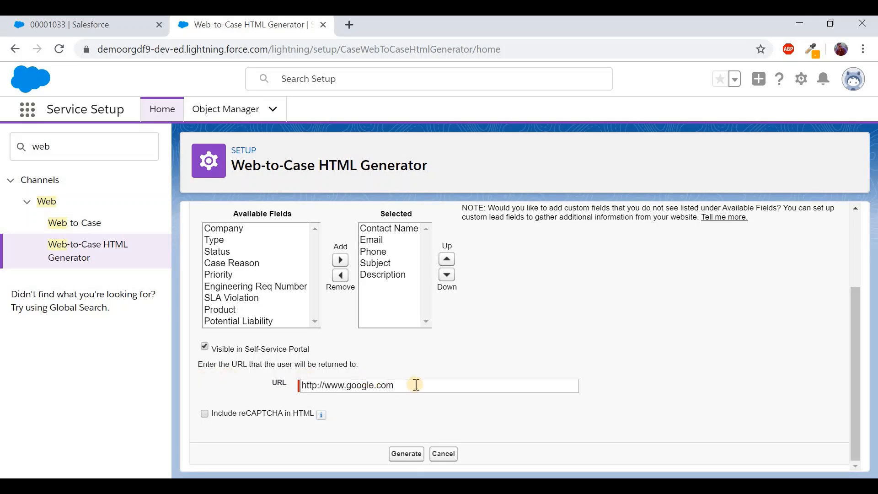
{"action": "scroll", "coordinate": [415, 384], "scroll_direction": "up", "scroll_amount": 2}
{"action": "scroll", "coordinate": [415, 384], "scroll_direction": "down", "scroll_amount": 2}
{"action": "left_click", "coordinate": [406, 453]}
Select the generated form code from </form> up to the first comment line and copy it
{"action": "scroll", "coordinate": [407, 452], "scroll_direction": "down", "scroll_amount": 2}
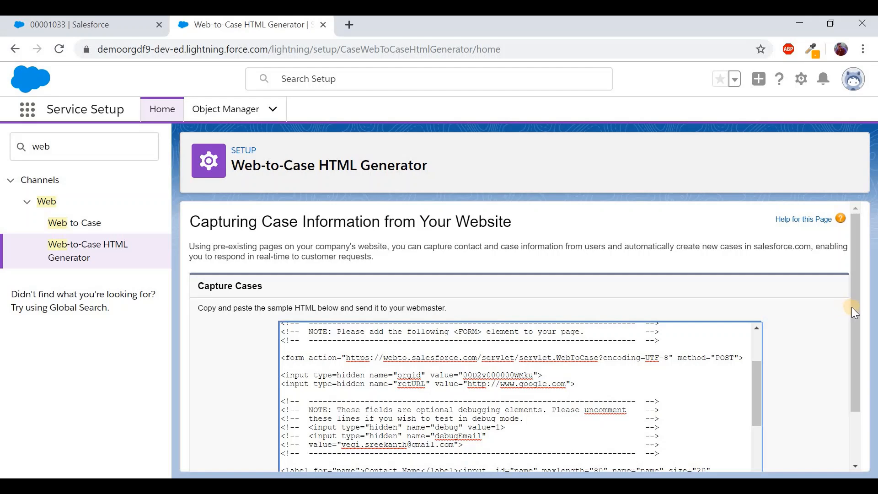
{"action": "left_click_drag", "start_coordinate": [858, 288], "coordinate": [857, 341]}
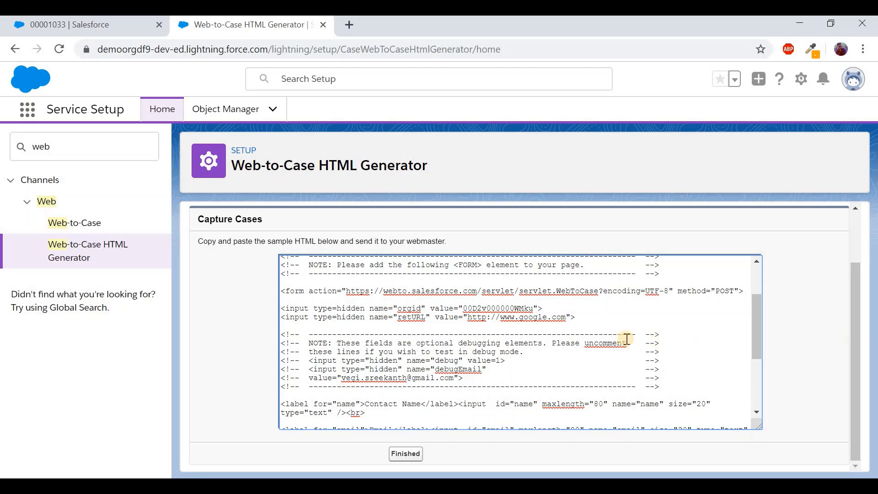
{"action": "scroll", "coordinate": [622, 339], "scroll_direction": "up", "scroll_amount": 3}
{"action": "scroll", "coordinate": [484, 335], "scroll_direction": "down", "scroll_amount": 5}
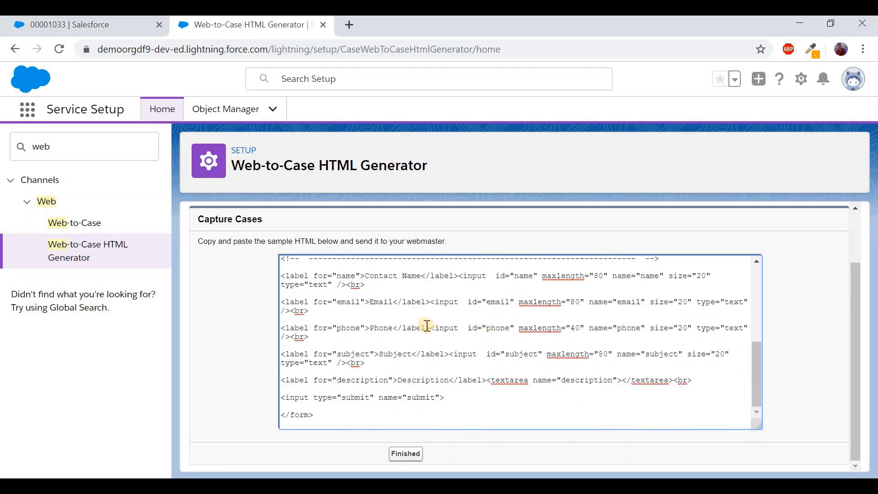
{"action": "double_click", "coordinate": [394, 276]}
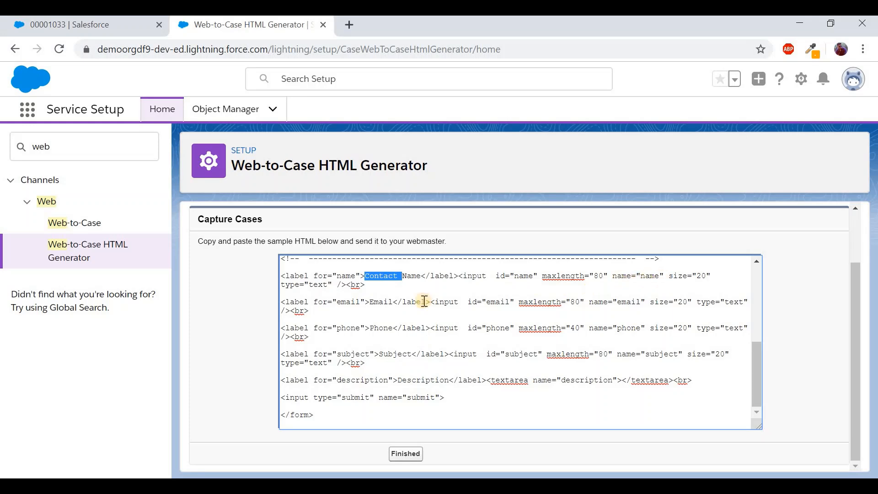
{"action": "double_click", "coordinate": [319, 285]}
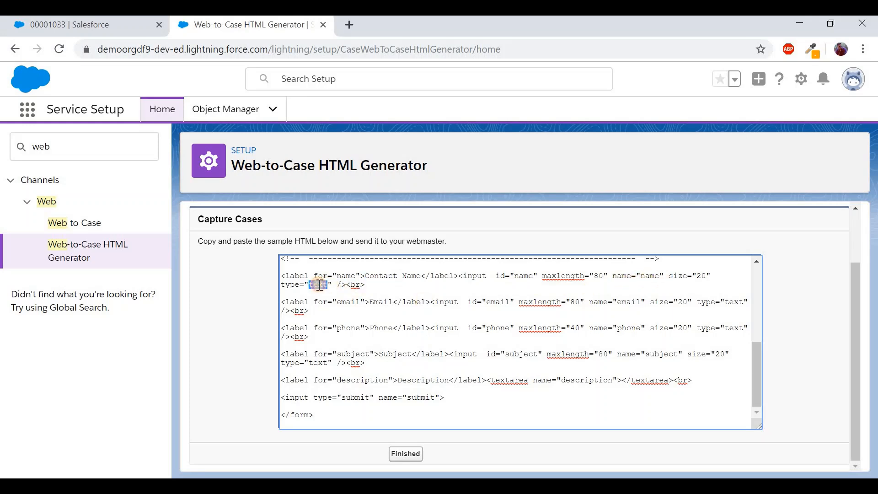
{"action": "right_click", "coordinate": [379, 303]}
{"action": "right_click", "coordinate": [383, 344]}
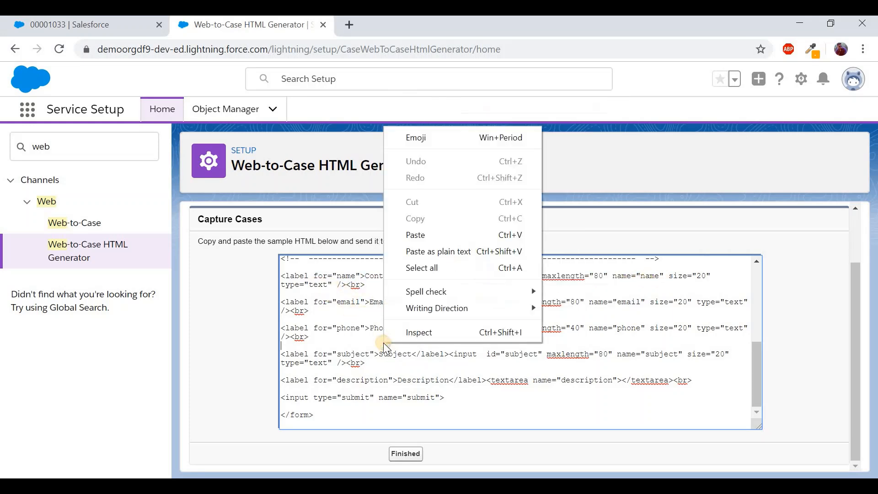
{"action": "left_click", "coordinate": [350, 371]}
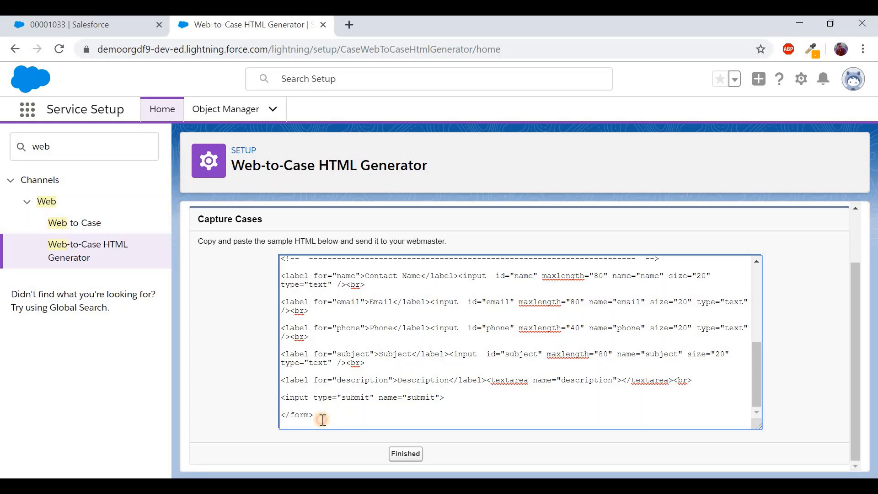
{"action": "left_click_drag", "start_coordinate": [323, 416], "coordinate": [281, 292]}
{"action": "left_click_drag", "start_coordinate": [282, 263], "coordinate": [278, 238]}
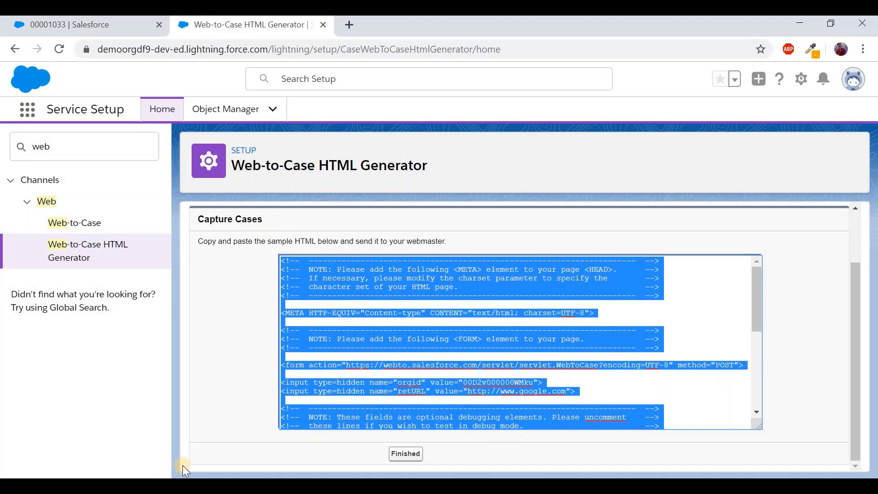
Paste the copied Web-to-Case code into a new Notepad++ document
{"action": "left_click", "coordinate": [164, 487]}
{"action": "type", "text": "notepad"}
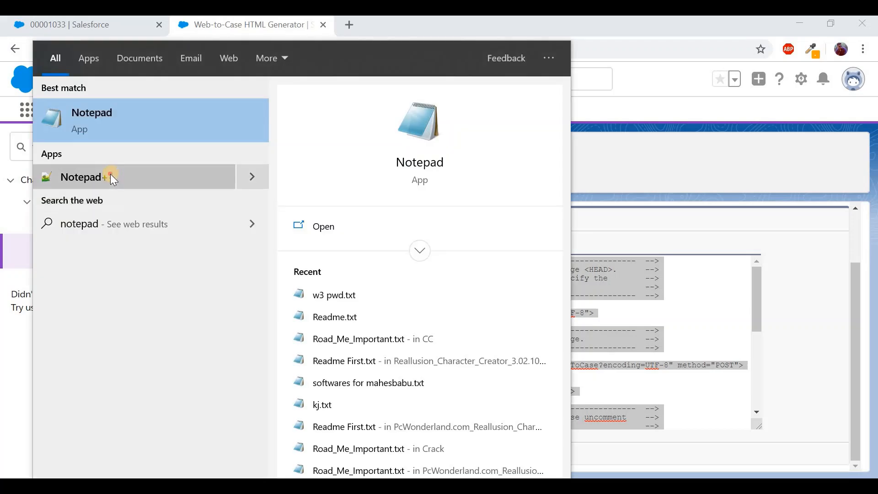
{"action": "left_click", "coordinate": [111, 174]}
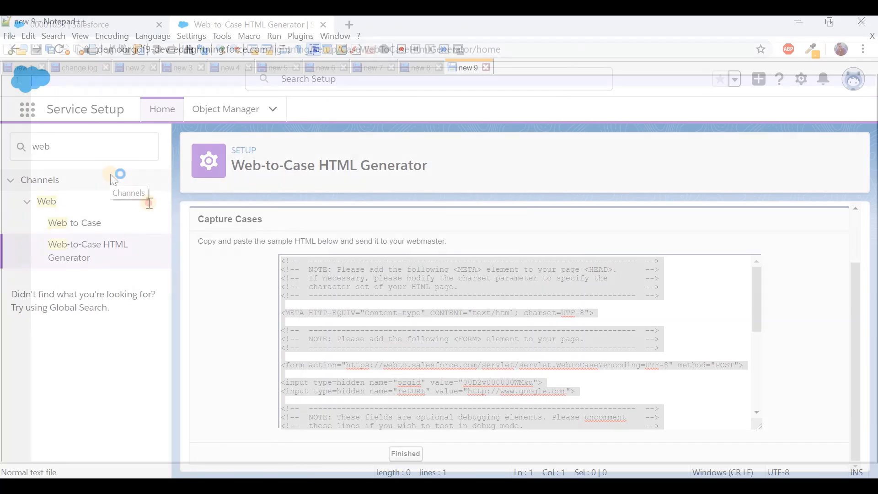
{"action": "key", "text": "ctrl+v"}
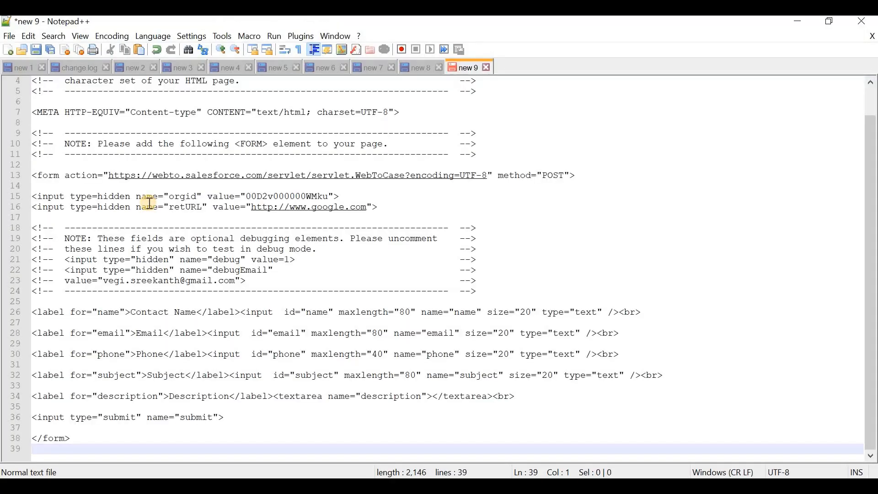
Save the document as the HTML file WebToCaseDemo.html
{"action": "key", "text": "ctrl+s"}
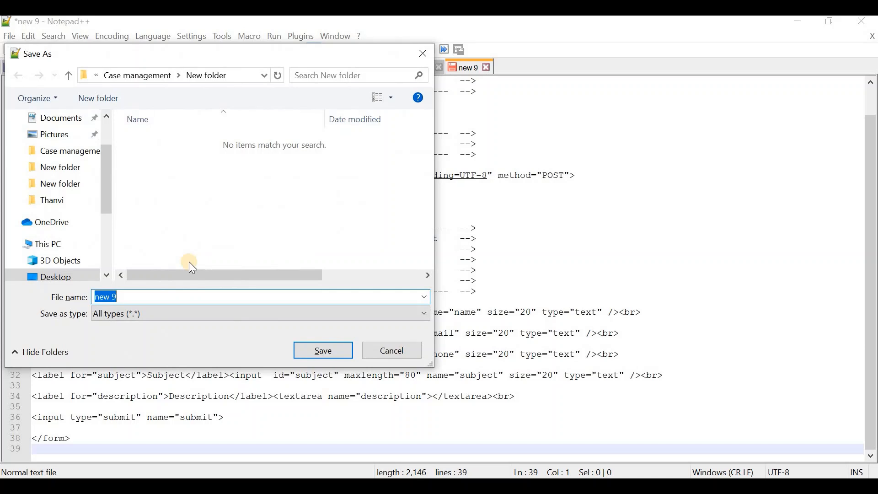
{"action": "type", "text": "WebToCaseDemo"}
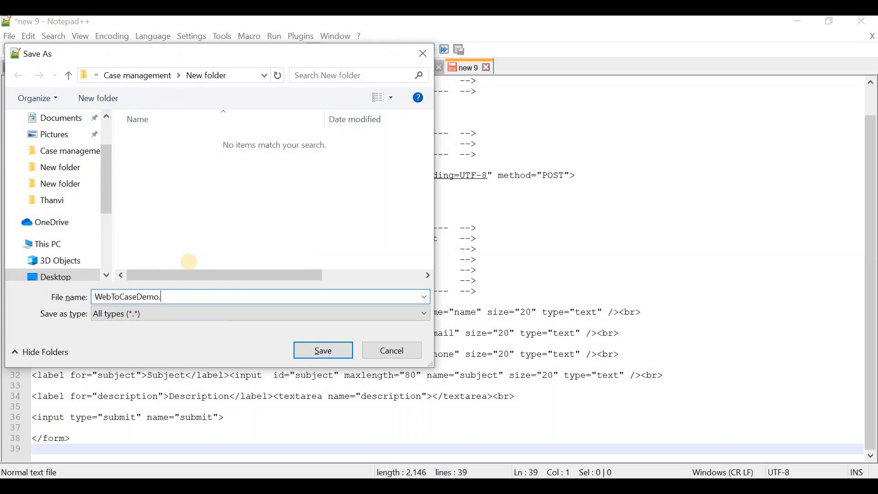
{"action": "type", "text": ".html"}
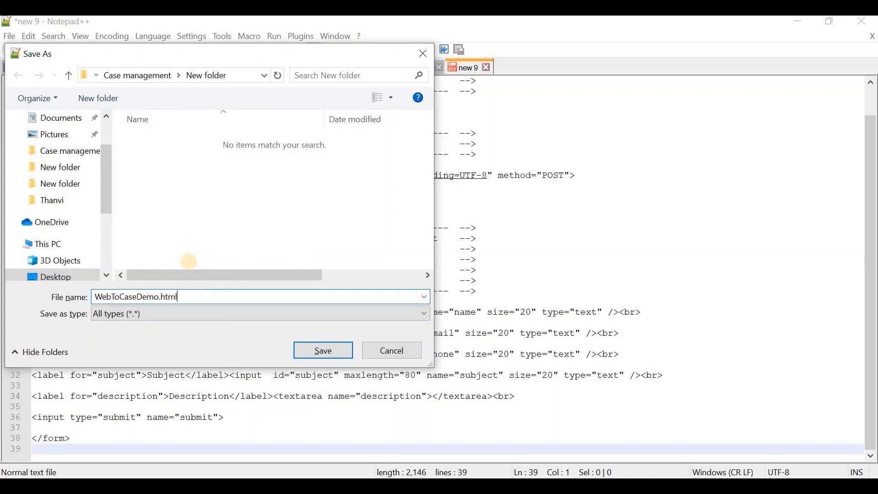
{"action": "left_click", "coordinate": [178, 306]}
{"action": "scroll", "coordinate": [197, 265], "scroll_direction": "down", "scroll_amount": 2}
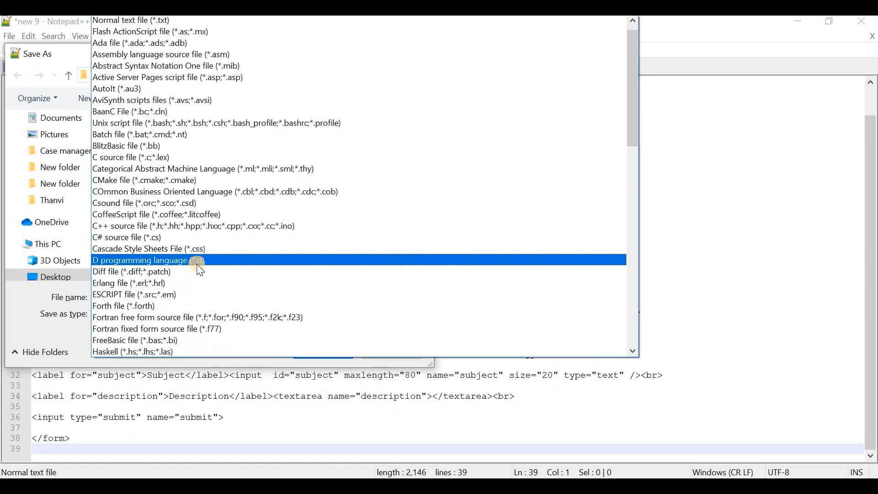
{"action": "scroll", "coordinate": [197, 264], "scroll_direction": "down", "scroll_amount": 1}
{"action": "left_click", "coordinate": [176, 260]}
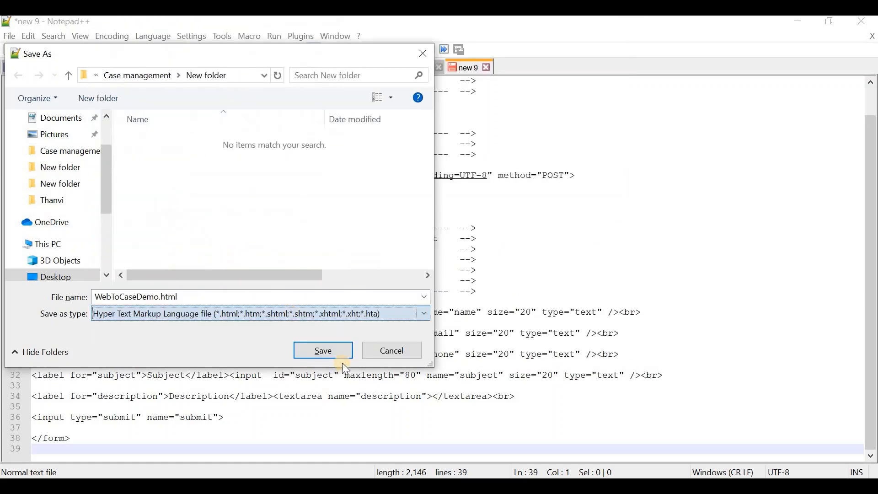
{"action": "left_click", "coordinate": [338, 353]}
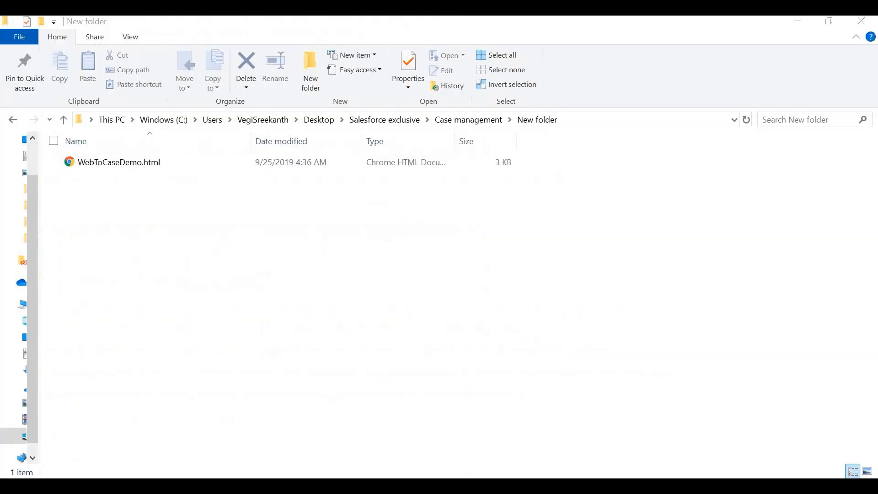
Open WebToCaseDemo.html in Chrome and fill in the contact's name, e-mail and phone number
{"action": "double_click", "coordinate": [149, 163]}
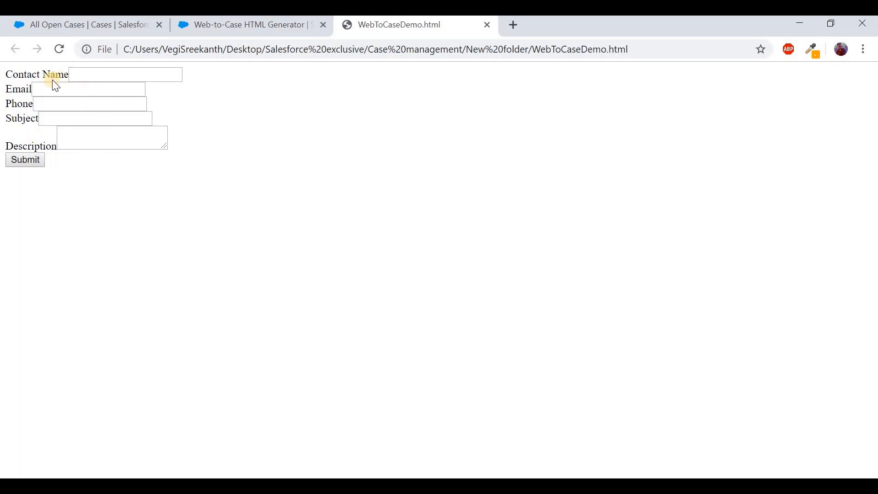
{"action": "left_click", "coordinate": [117, 74]}
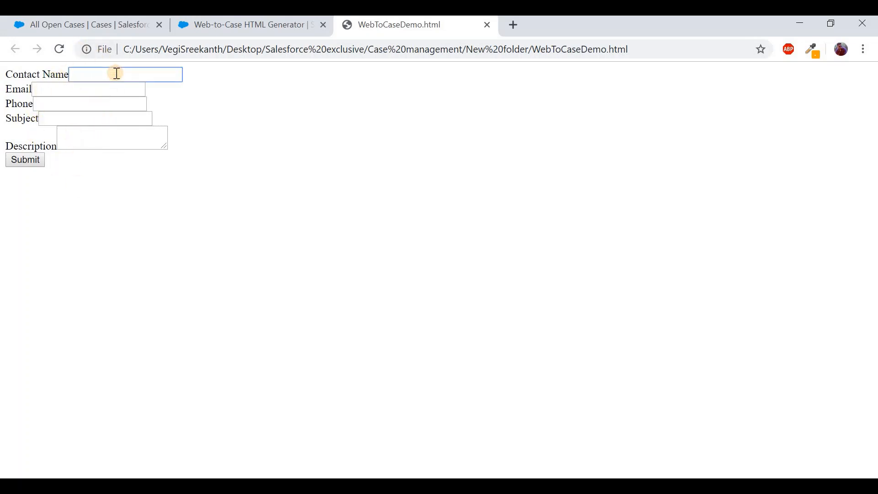
{"action": "key", "text": "Tab"}
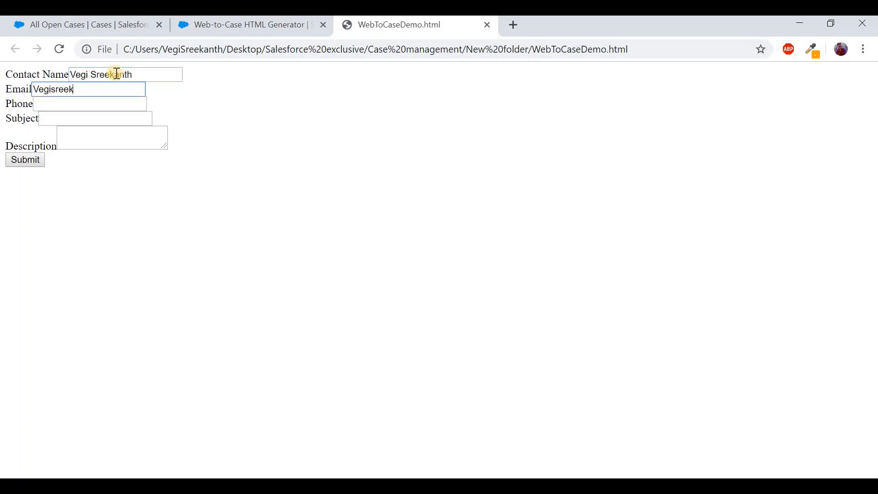
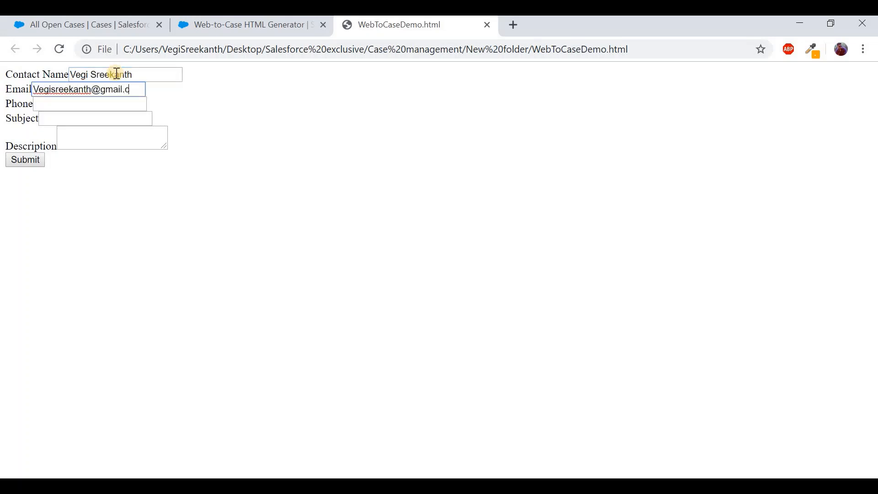
{"action": "key", "text": "Tab"}
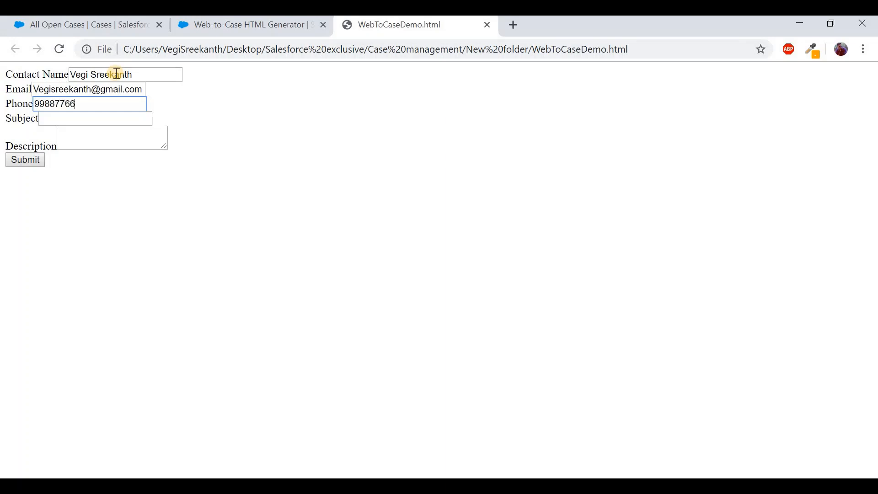
Enter subject 'Mobile Software Issue' and description 'From Web form', then submit the form
{"action": "left_click", "coordinate": [105, 124]}
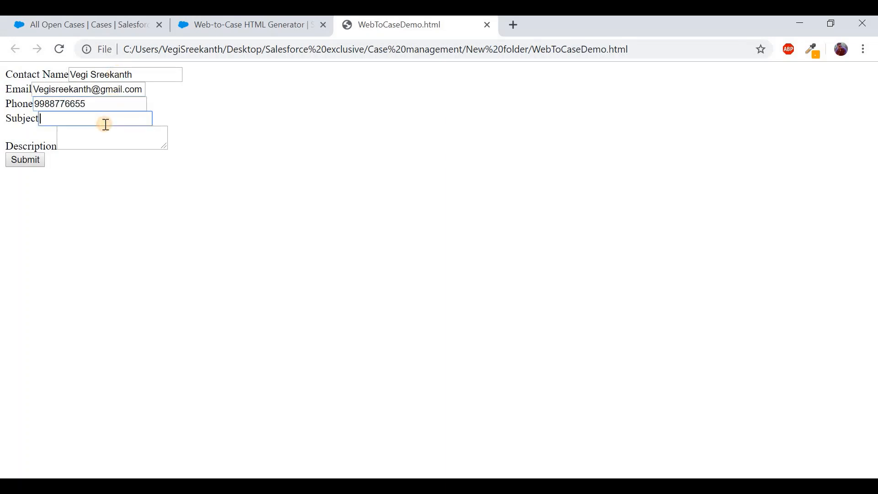
{"action": "type", "text": "Mobile Software Issue"}
{"action": "left_click", "coordinate": [95, 136]}
{"action": "type", "text": "From We"}
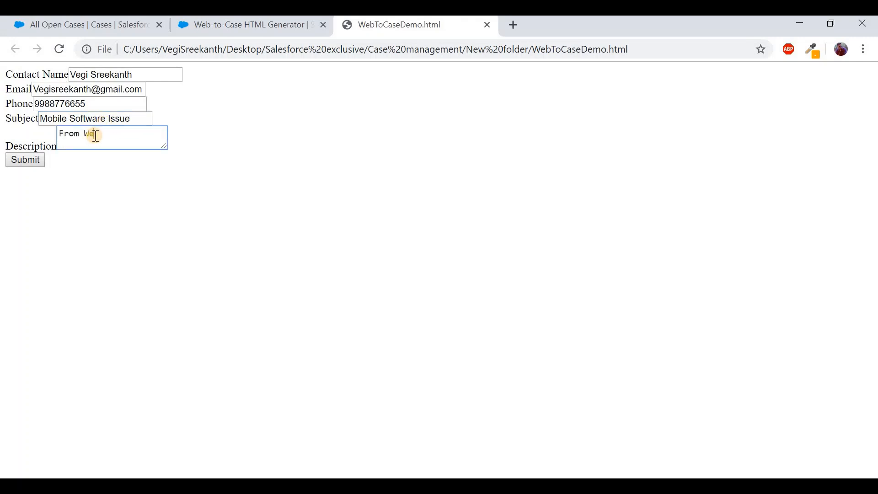
{"action": "type", "text": "b from"}
{"action": "key", "text": "BackSpace"}
{"action": "type", "text": "orm"}
{"action": "left_click", "coordinate": [35, 163]}
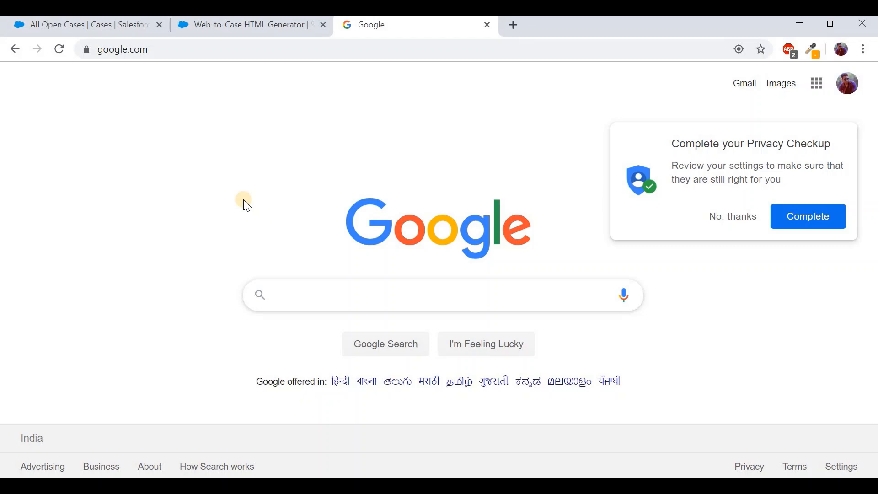
Refresh the All Open Cases board so the newly submitted web case appears
{"action": "left_click", "coordinate": [113, 31]}
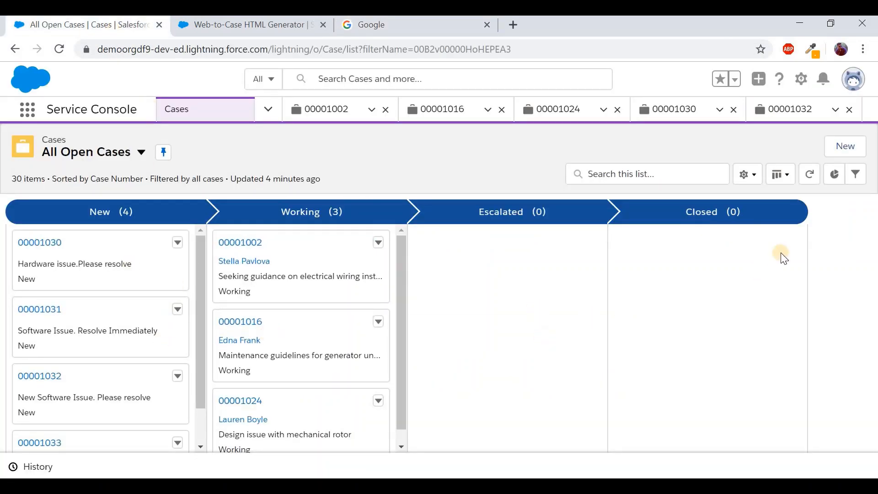
{"action": "left_click", "coordinate": [809, 174]}
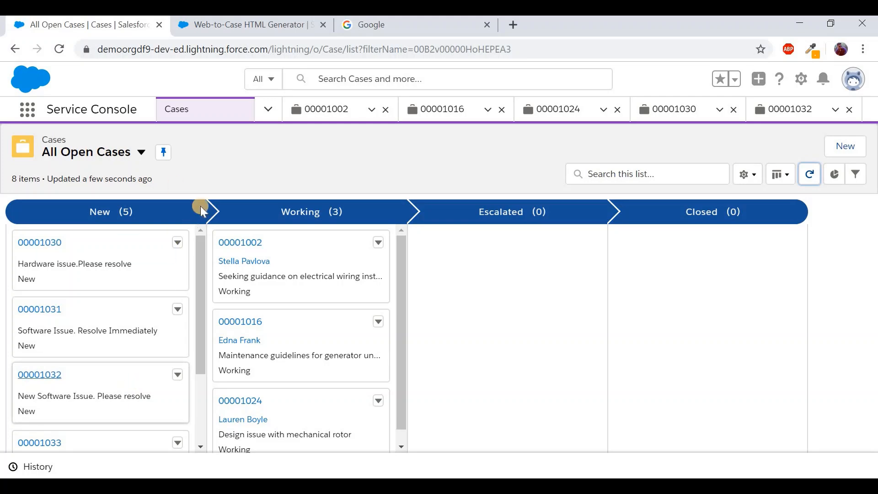
{"action": "left_click", "coordinate": [141, 153]}
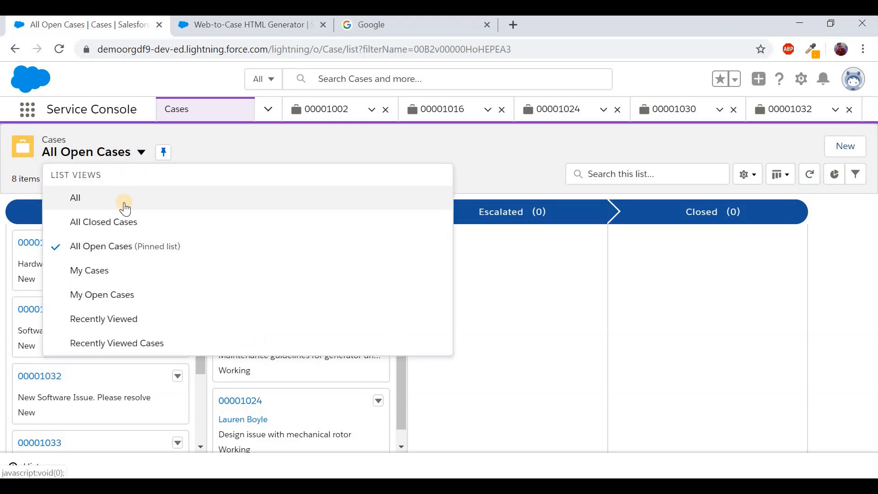
{"action": "left_click", "coordinate": [371, 136]}
Open case 00001035 'Mobile Software Issue' from the New column and view its Details
{"action": "scroll", "coordinate": [55, 354], "scroll_direction": "down", "scroll_amount": 2}
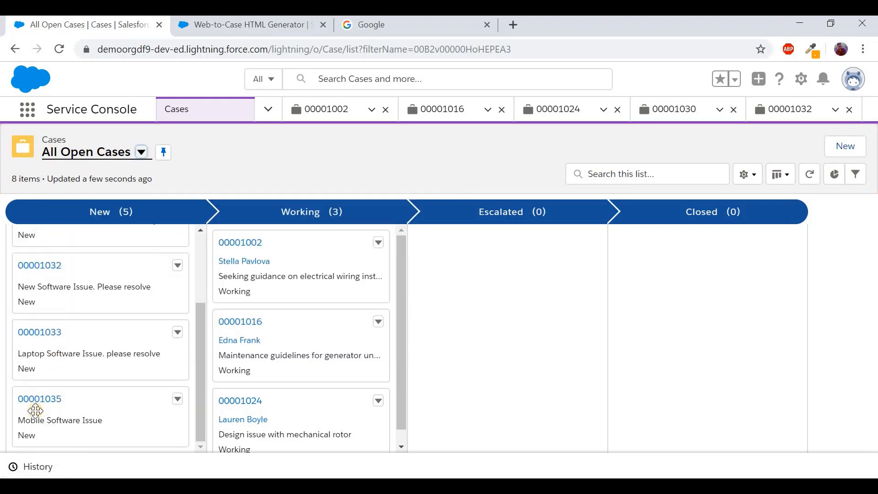
{"action": "left_click_drag", "start_coordinate": [35, 410], "coordinate": [38, 406]}
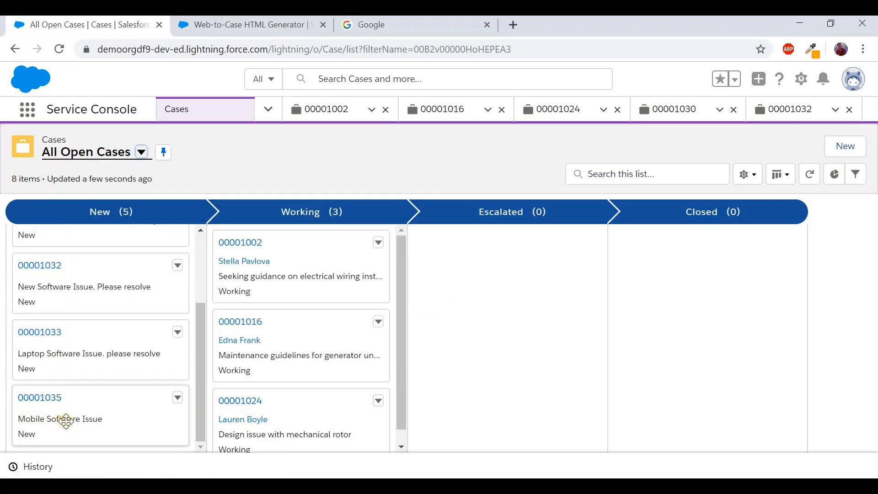
{"action": "left_click", "coordinate": [50, 403]}
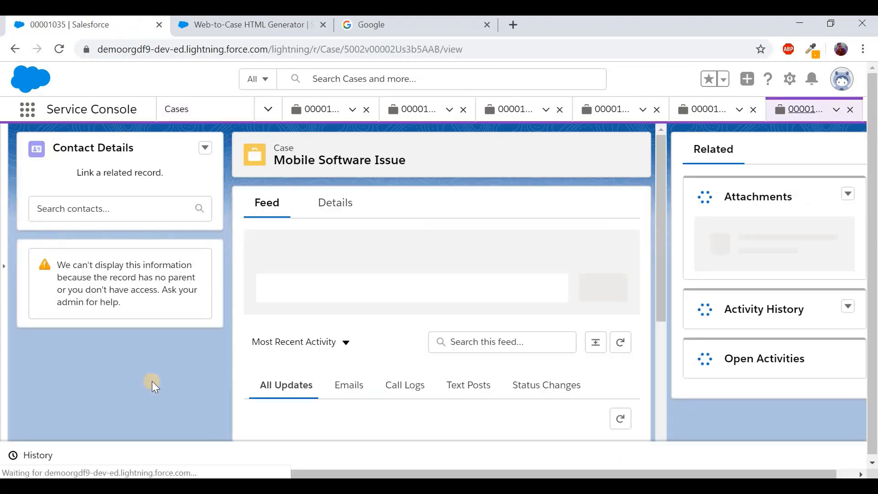
{"action": "left_click", "coordinate": [334, 203]}
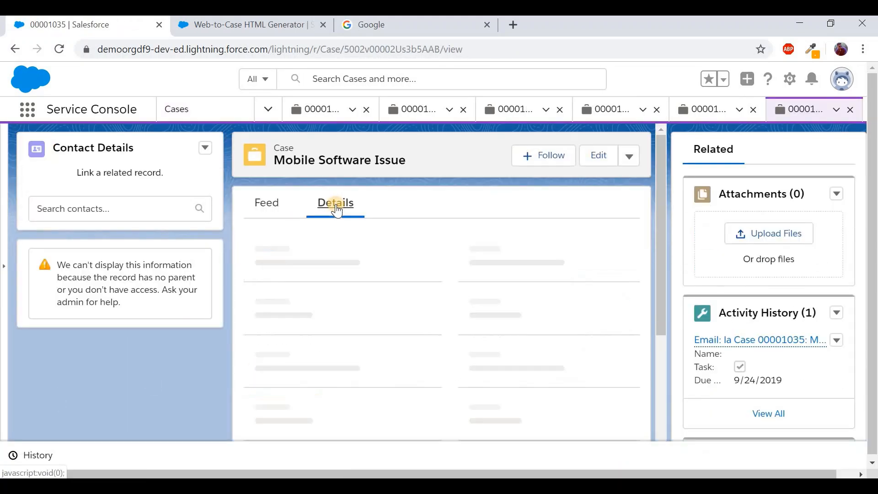